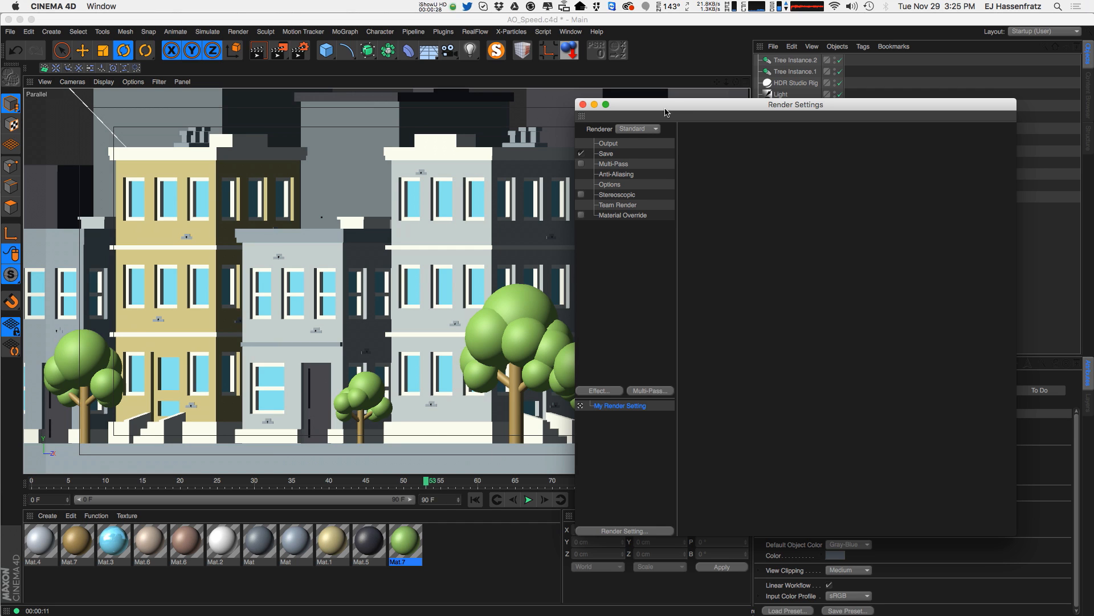
Add the Ambient Occlusion effect to the render settings and preview-render the street view both before and after adding it.
drag(668, 113, 671, 118)
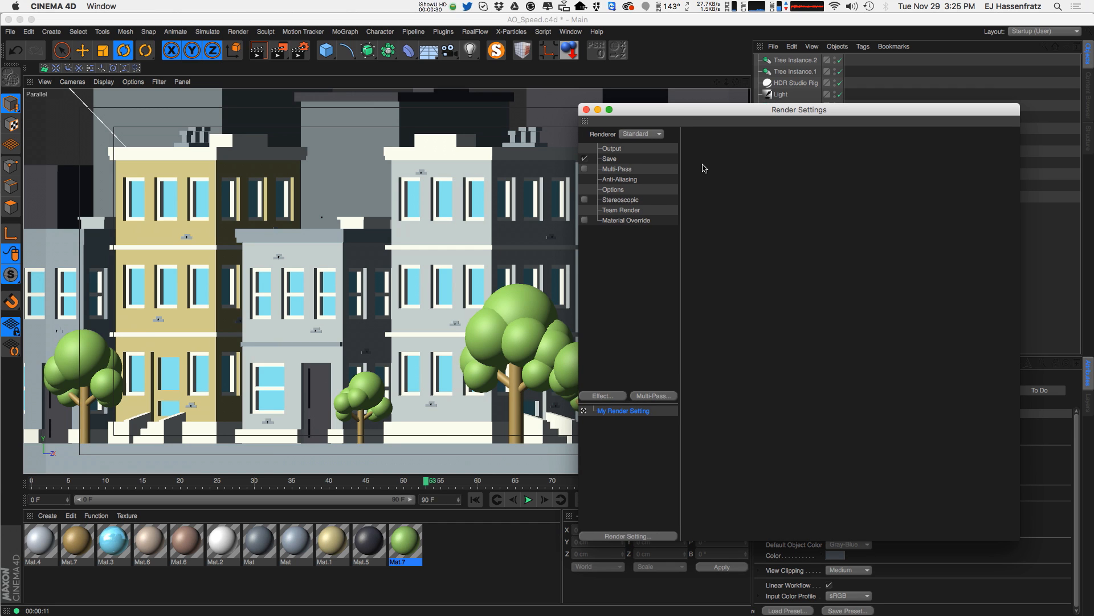
key(super+r)
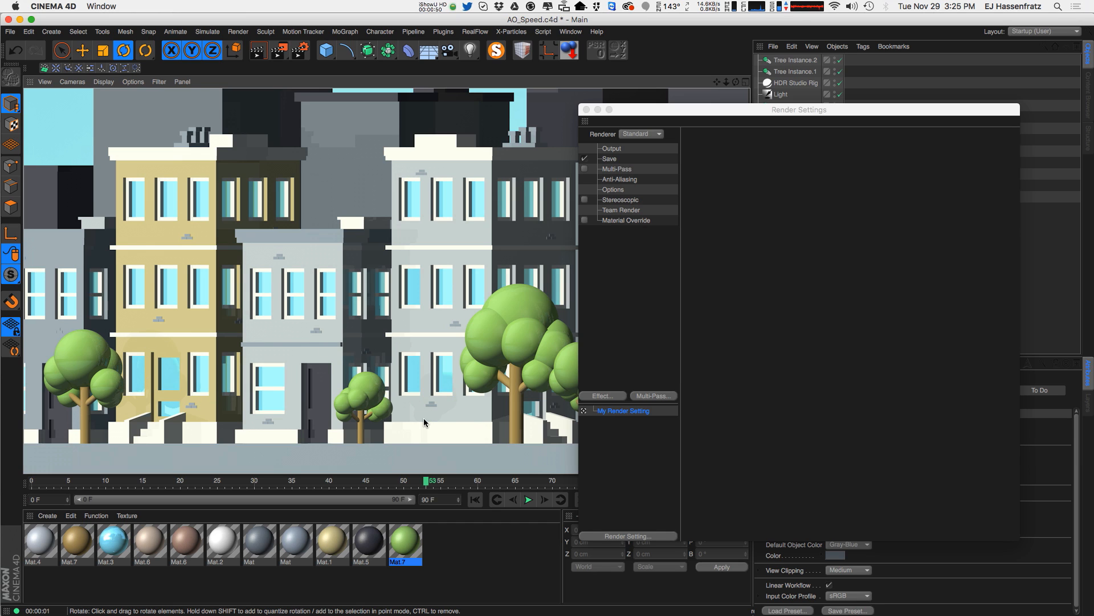
click(603, 397)
click(693, 368)
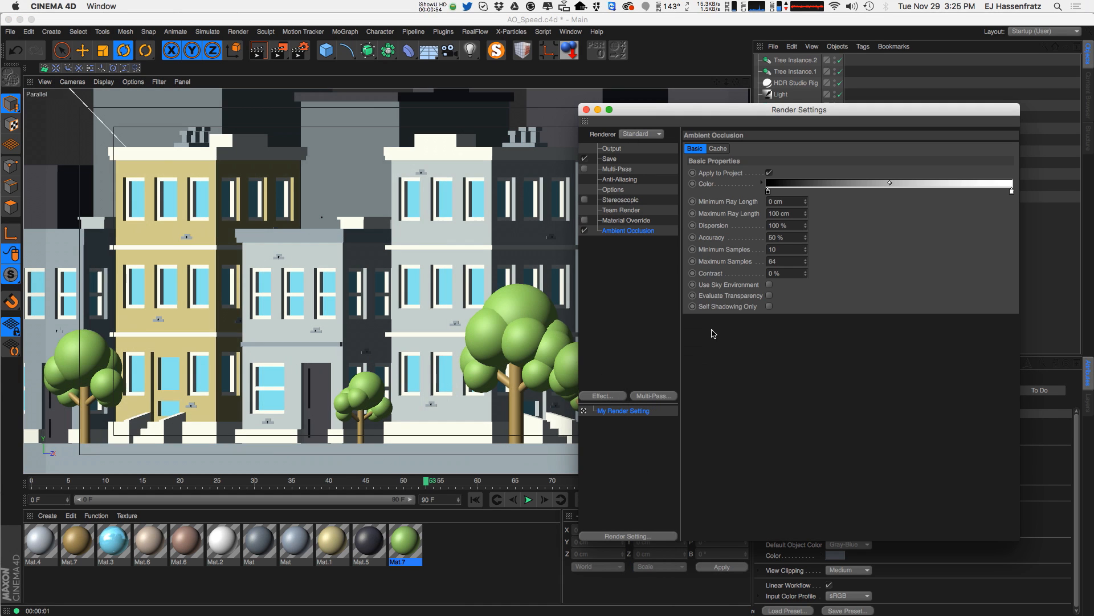
click(258, 50)
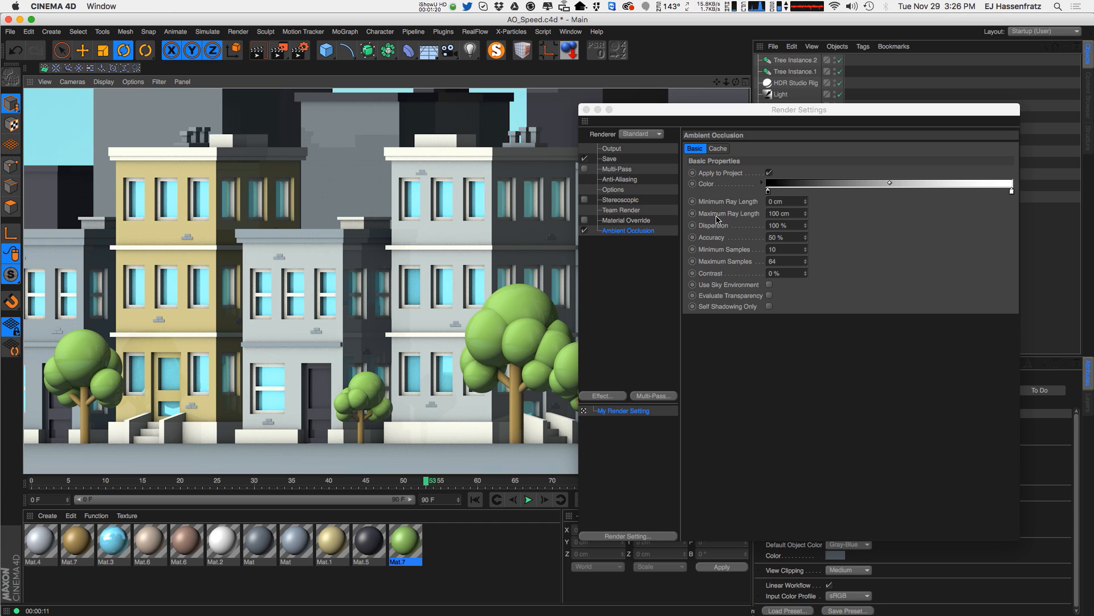
Set the ambient occlusion Maximum Ray Length to 300 cm and render a preview of the street view.
click(738, 215)
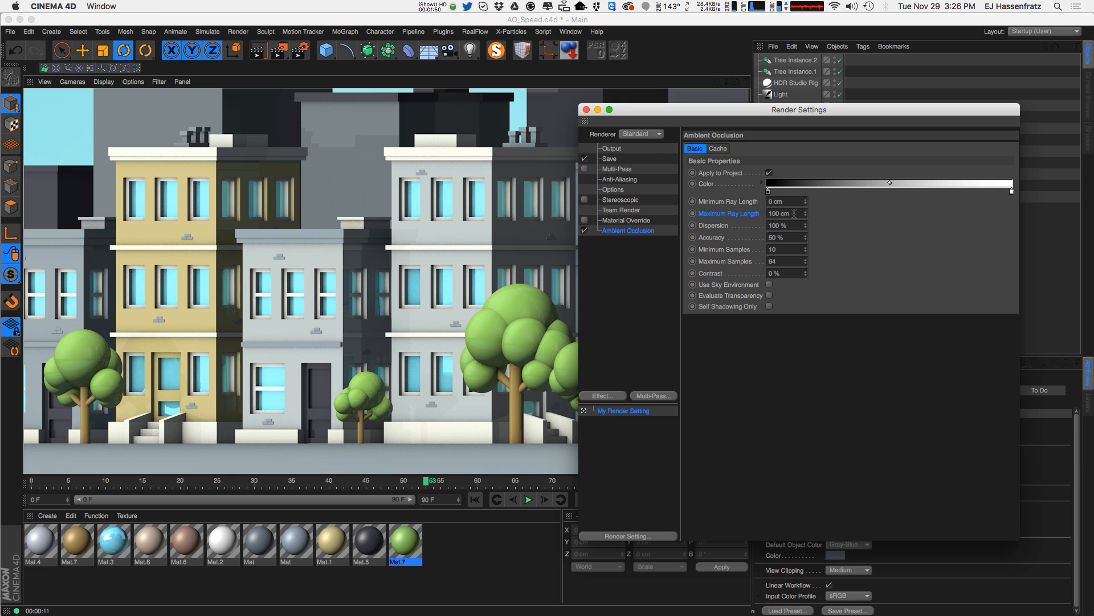
drag(777, 214, 627, 249)
text(300)
key(Return)
click(227, 79)
click(258, 50)
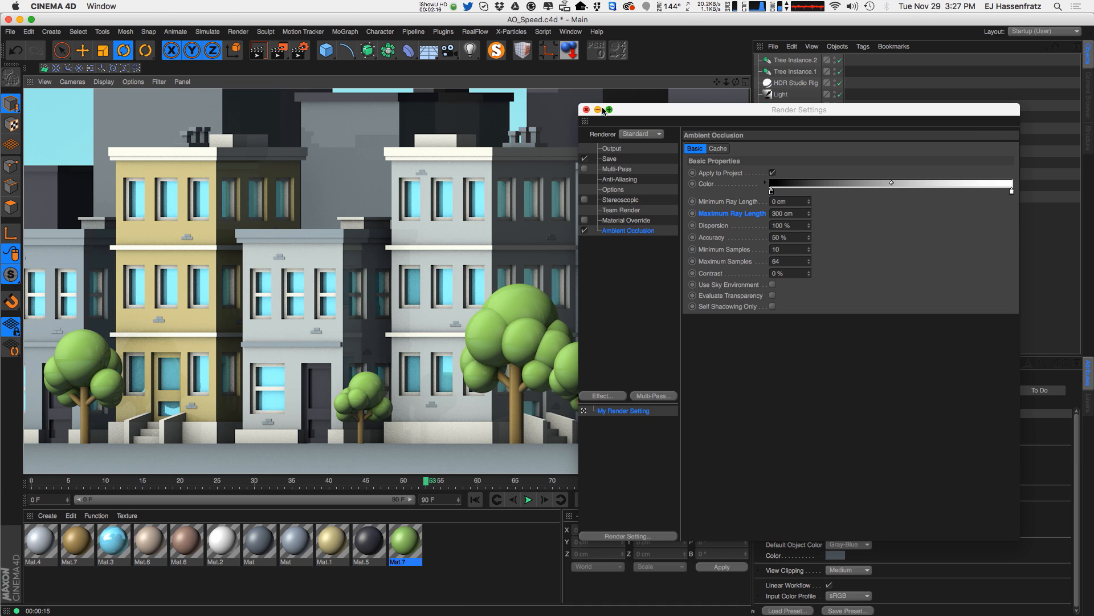
click(587, 110)
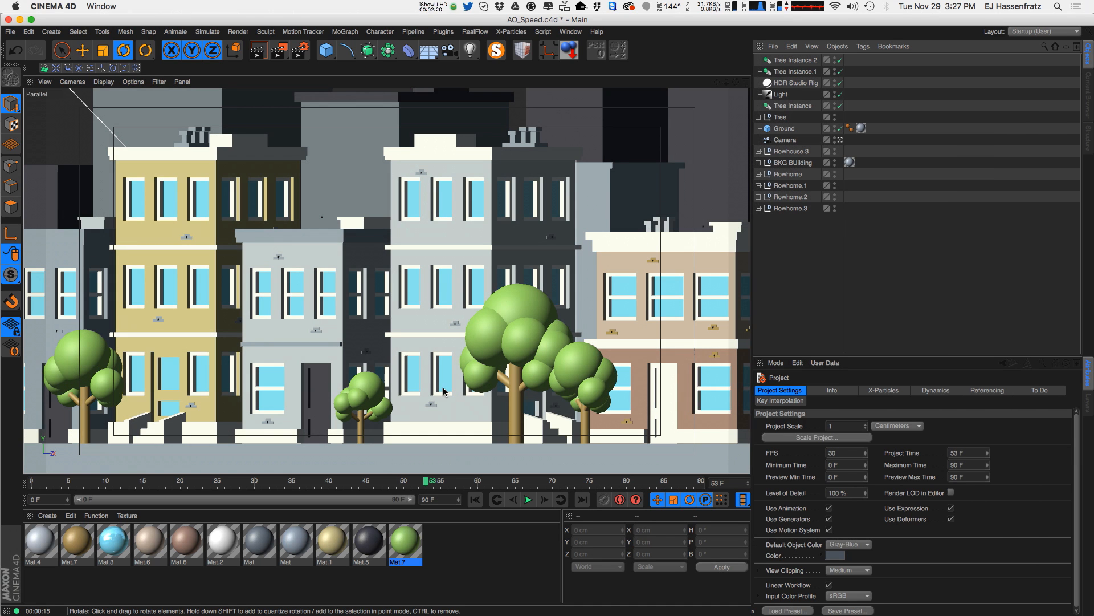
Add a cube and move it in front of the middle buildings, to about X 655, Y 253, Z -17 cm.
click(326, 50)
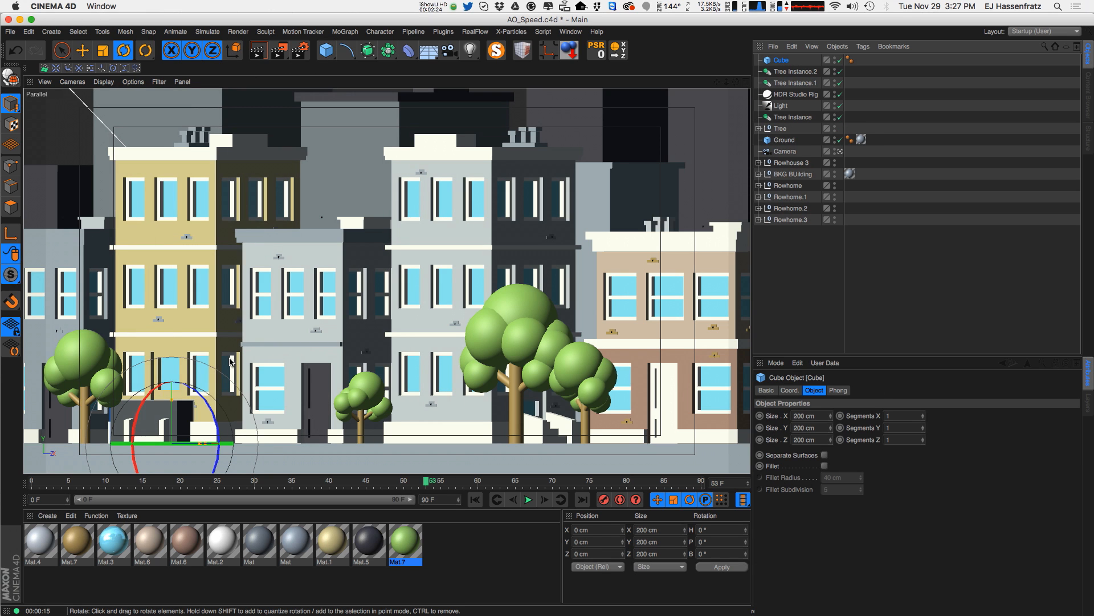
key(e)
drag(231, 368, 466, 279)
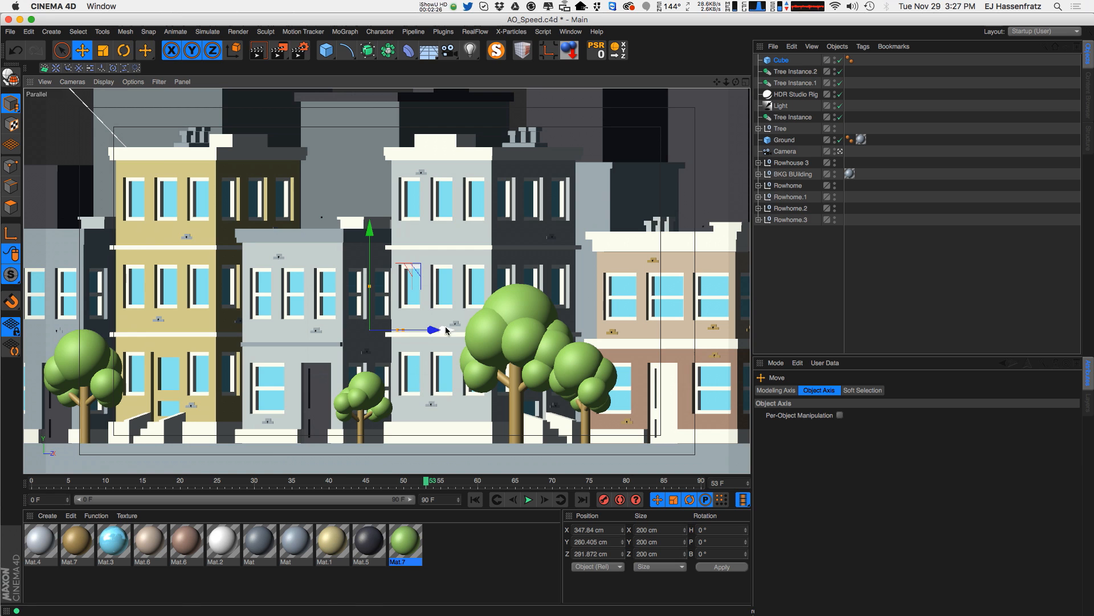
click(745, 81)
drag(575, 164, 601, 231)
click(746, 82)
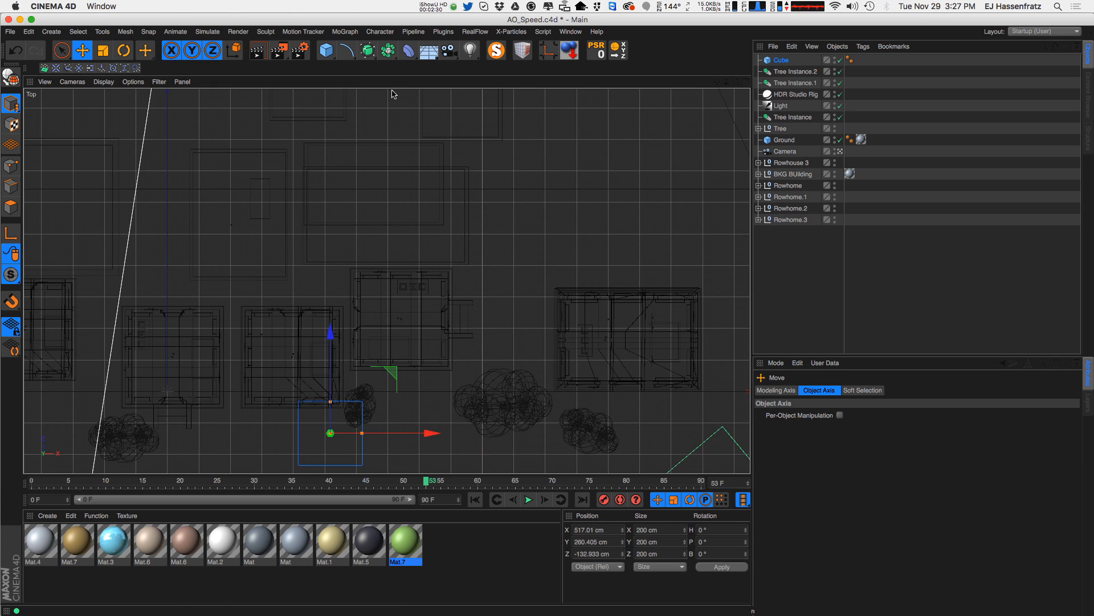
click(746, 82)
click(360, 82)
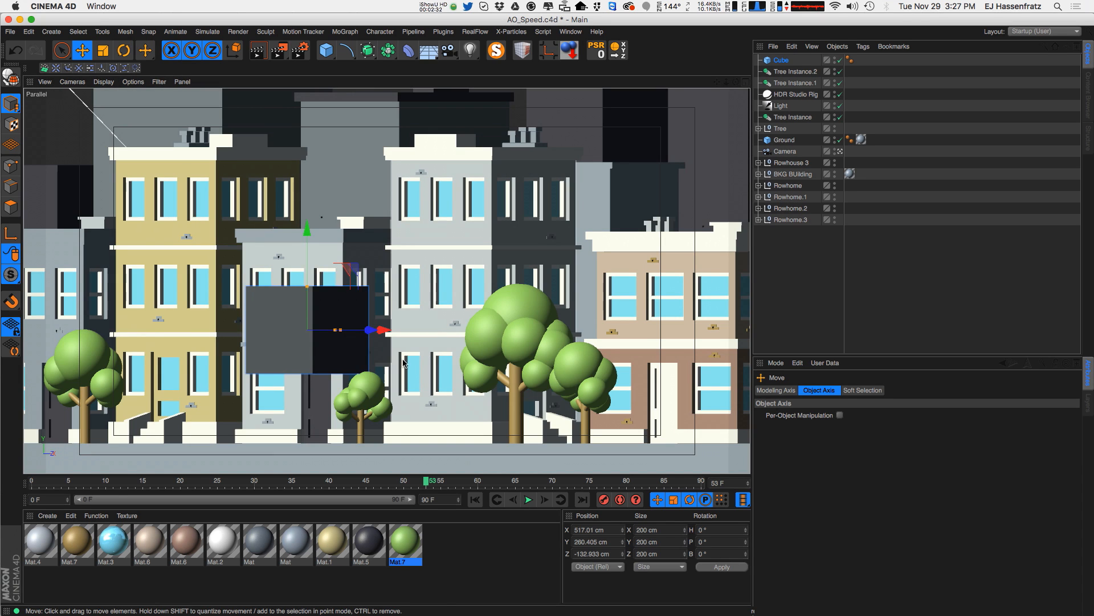
drag(403, 363, 483, 366)
Resize the cube to 100 cm on all three axes and move it to about X 607, Y 288, Z -57 cm.
click(781, 60)
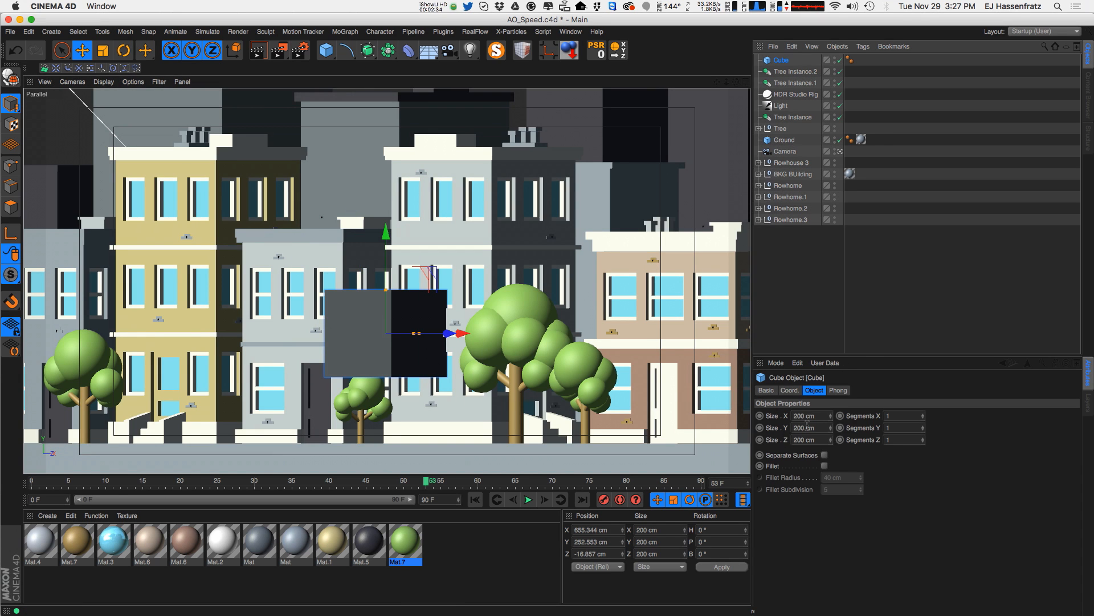
drag(817, 417, 540, 486)
text(100)
key(Tab)
text(100)
key(Tab)
text(100)
key(Return)
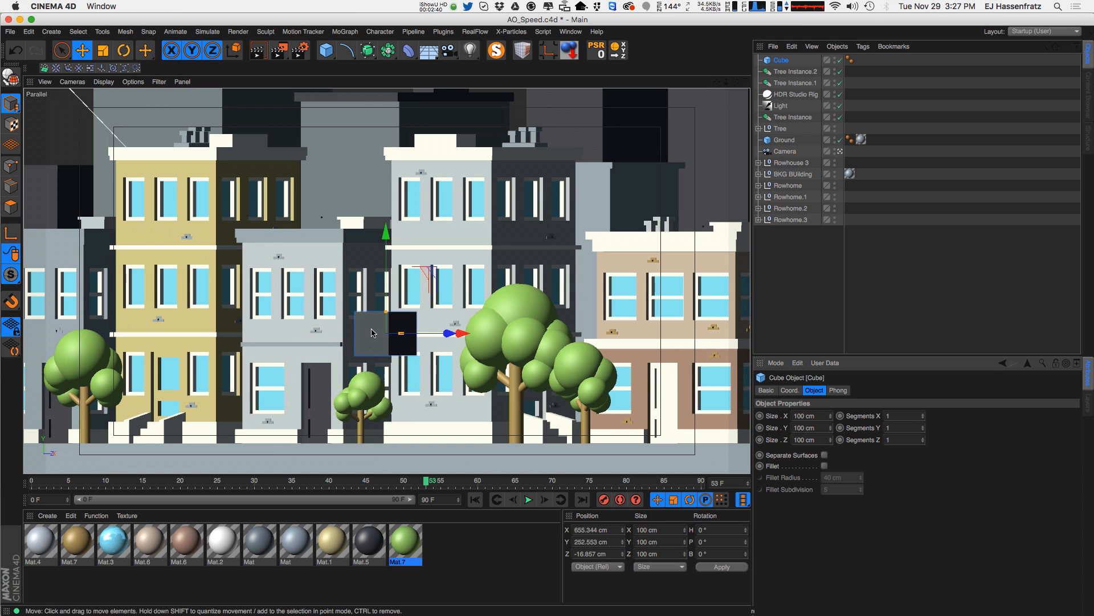
drag(372, 337, 349, 326)
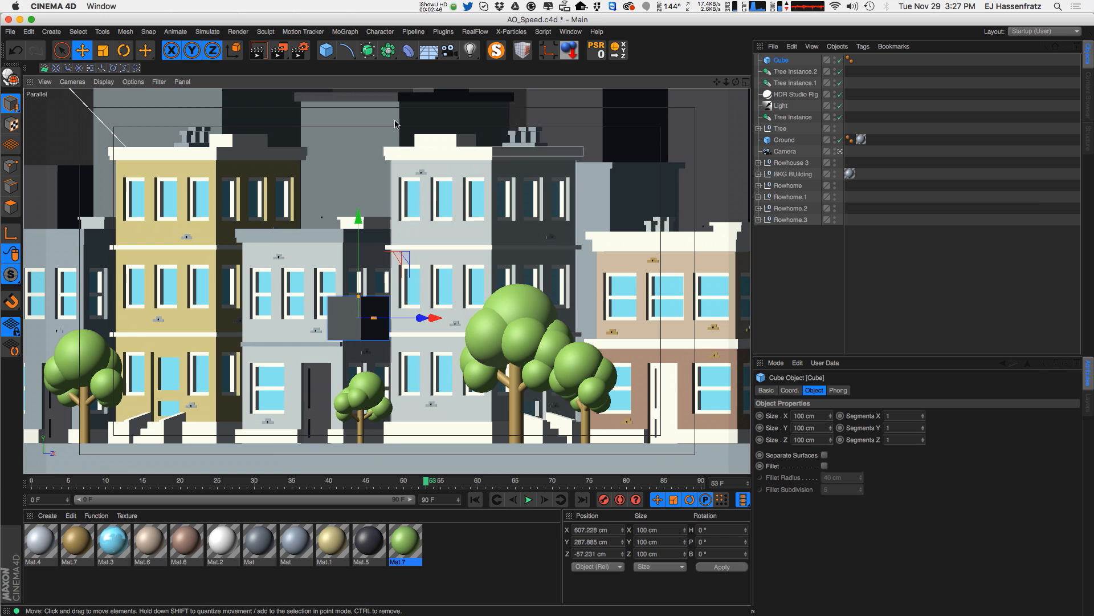
Set the ambient occlusion Maximum Ray Length in the render settings to 50 cm.
click(300, 50)
drag(662, 114, 681, 121)
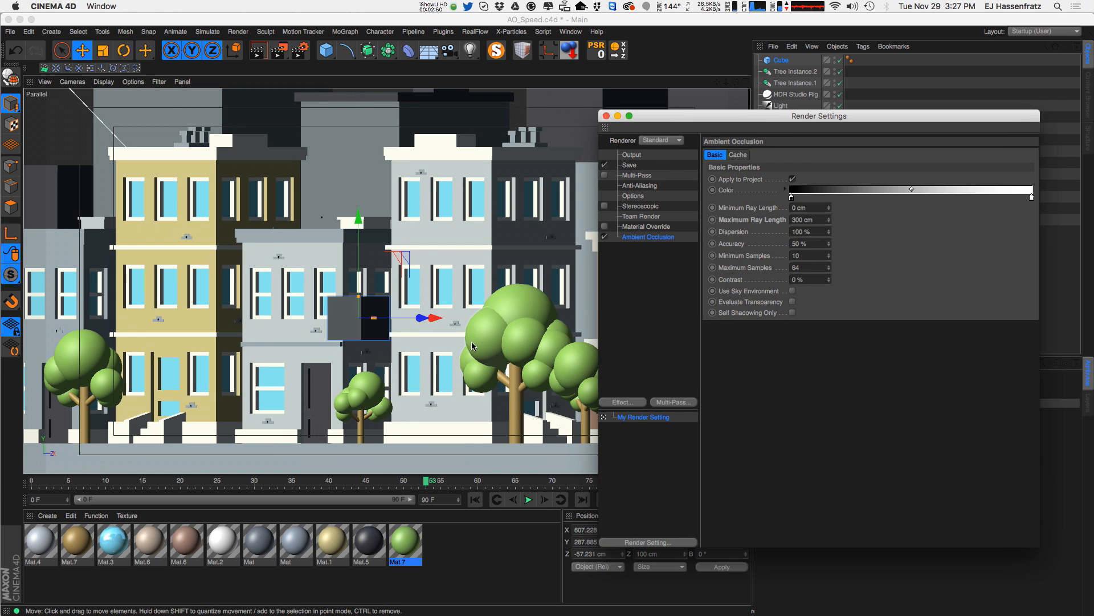
click(803, 220)
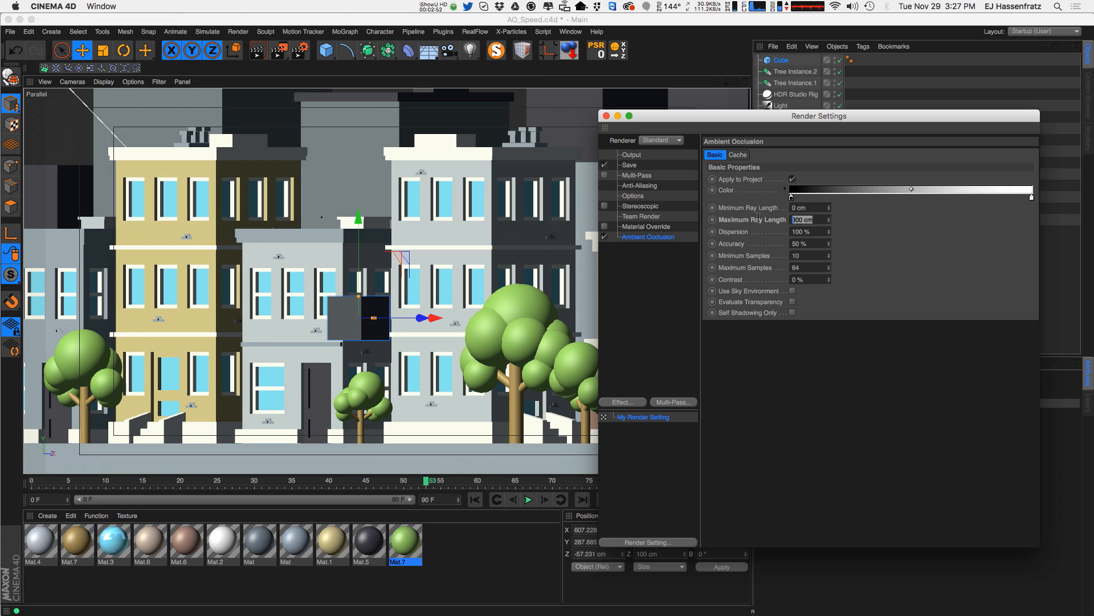
text(50)
key(Return)
drag(733, 117, 213, 144)
click(85, 143)
Resize the cube to 50 cm on all three axes and move it near ground level, to about X 500, Y 35, Z -147 cm.
drag(823, 416, 794, 415)
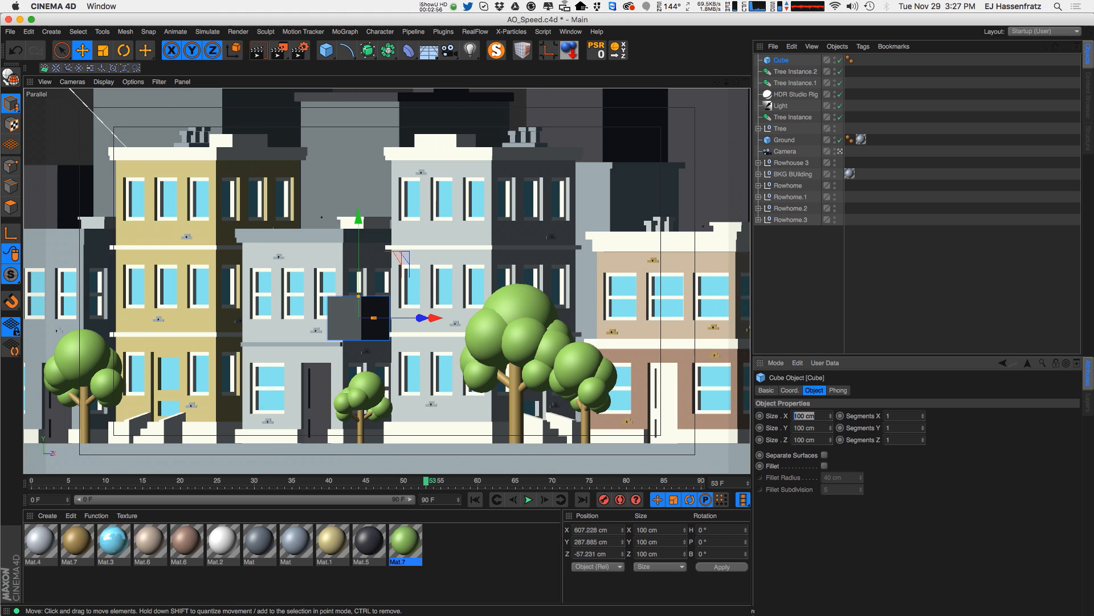
text(50)
key(Tab)
text(50)
key(Tab)
text(50)
key(Return)
drag(369, 246, 352, 377)
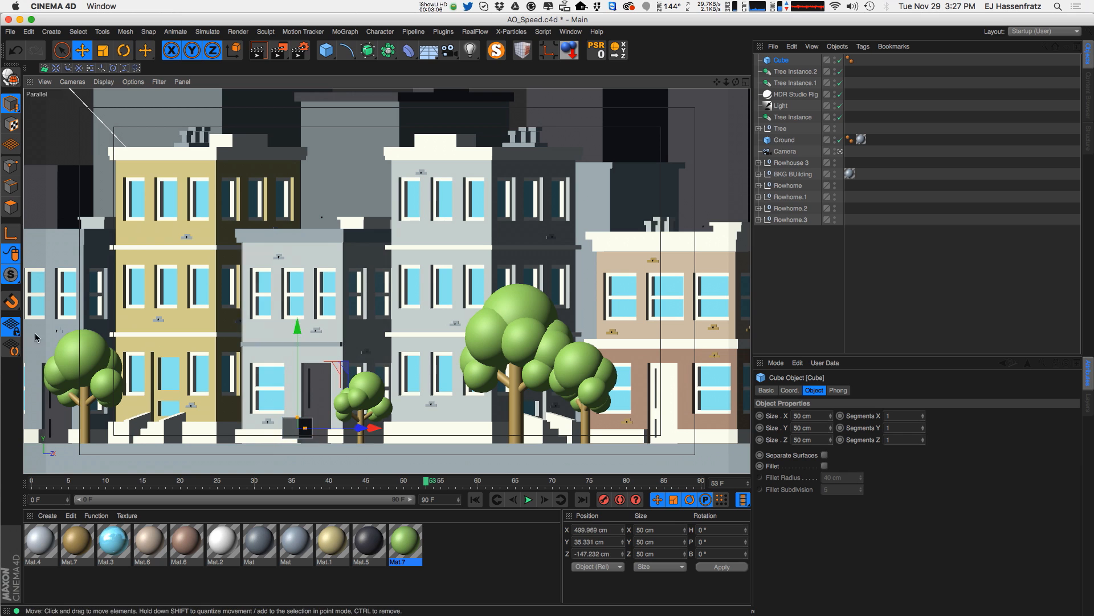
Delete the reference cube from the scene.
key(super+b)
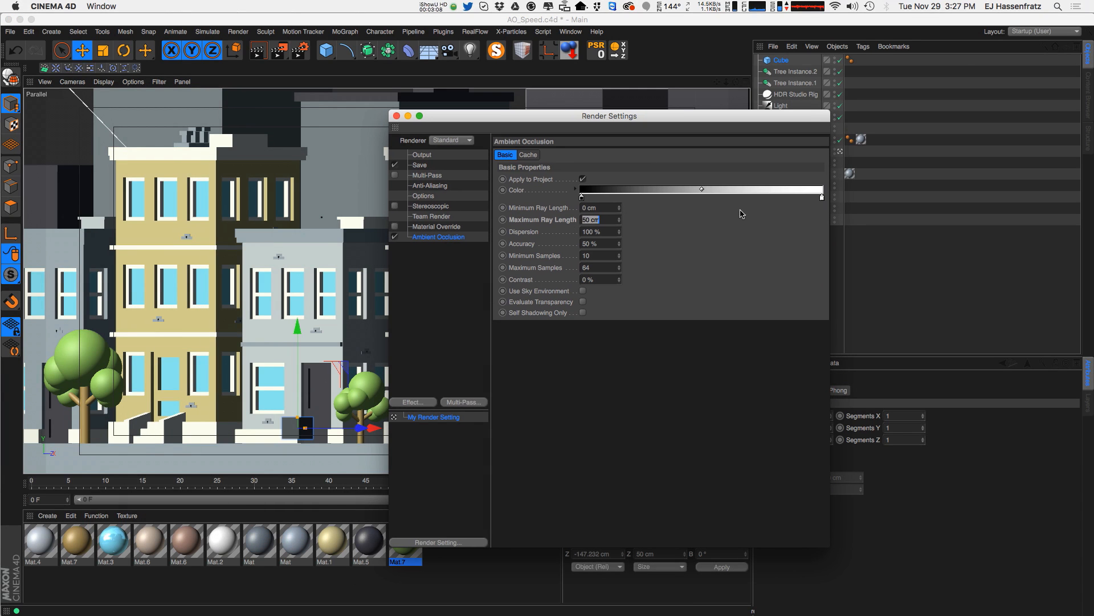
click(541, 96)
key(Delete)
Set the ambient occlusion Maximum Ray Length to 350 cm and render the frame to the Picture Viewer.
drag(542, 115, 711, 115)
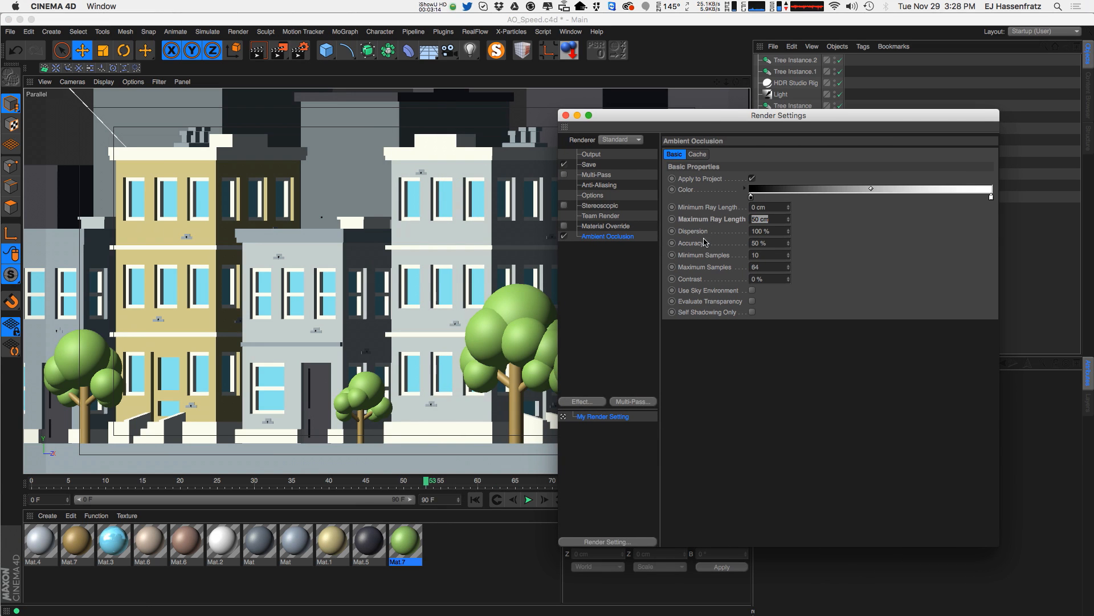
text(350)
key(Return)
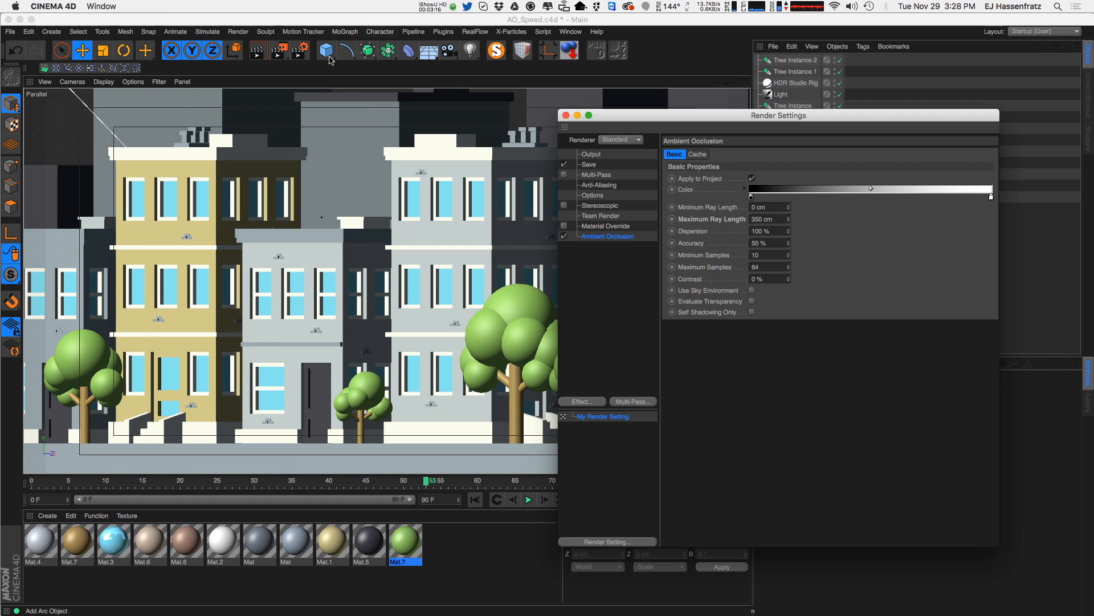
drag(277, 52, 335, 121)
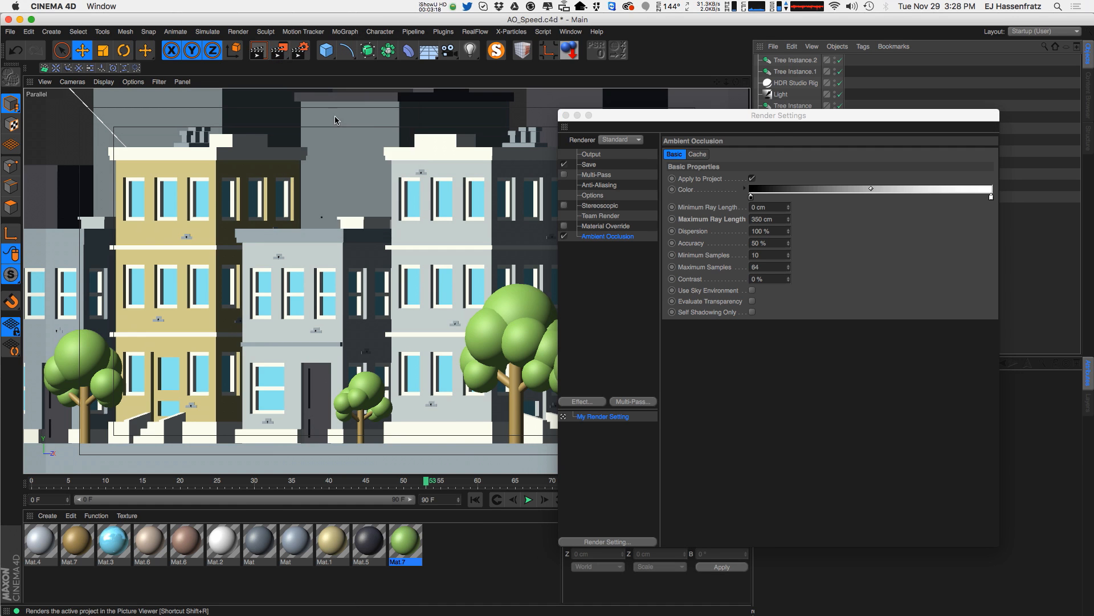
click(628, 229)
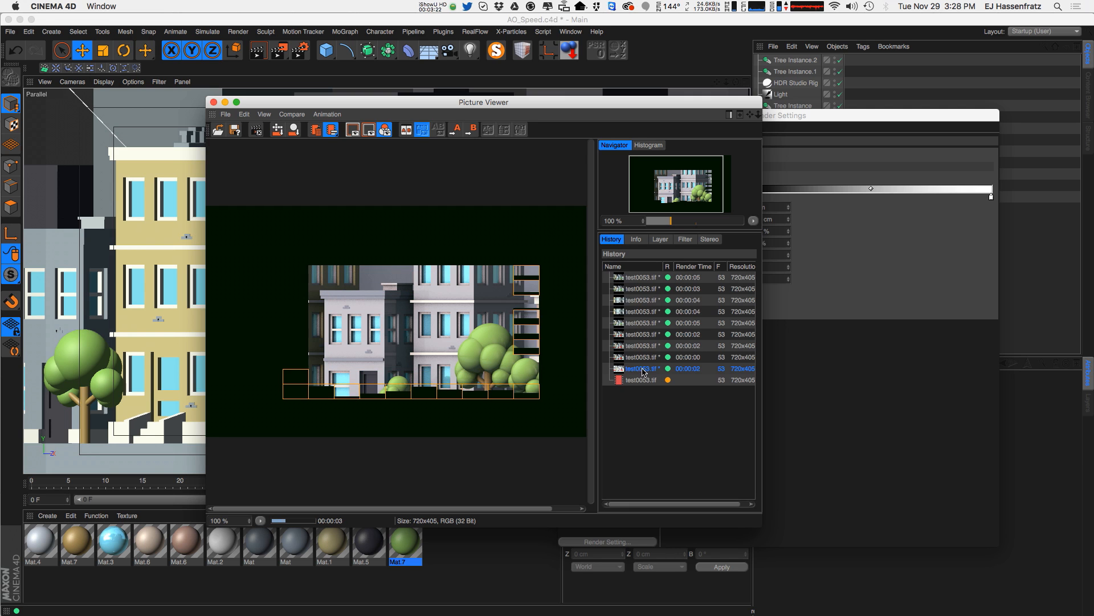
Show the newest render, enlarge the Picture Viewer and arrange it beside the Render Settings window.
click(641, 380)
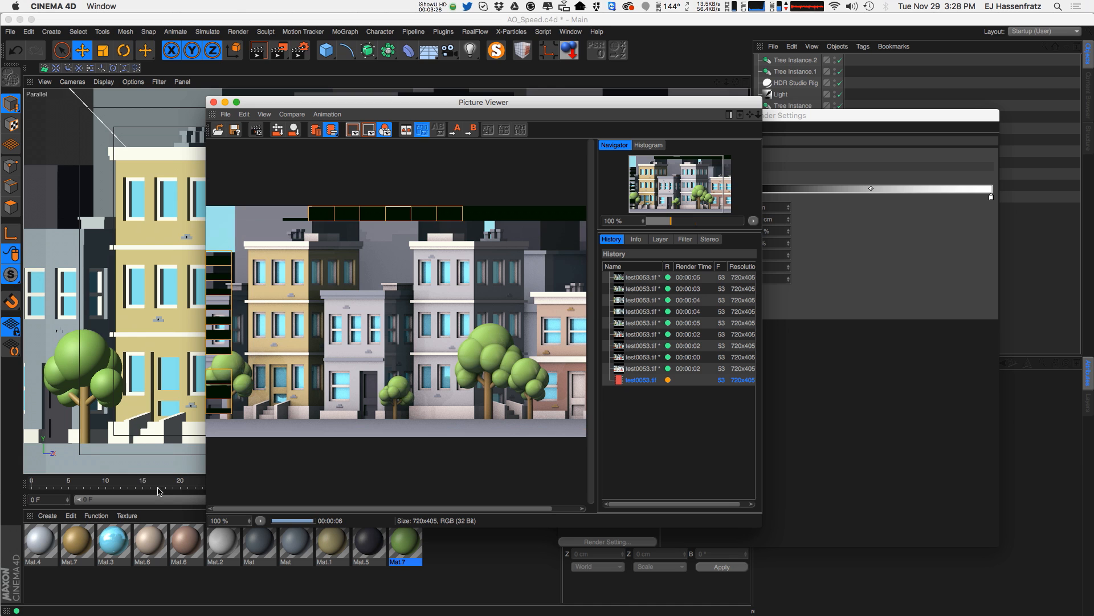
drag(206, 527, 132, 535)
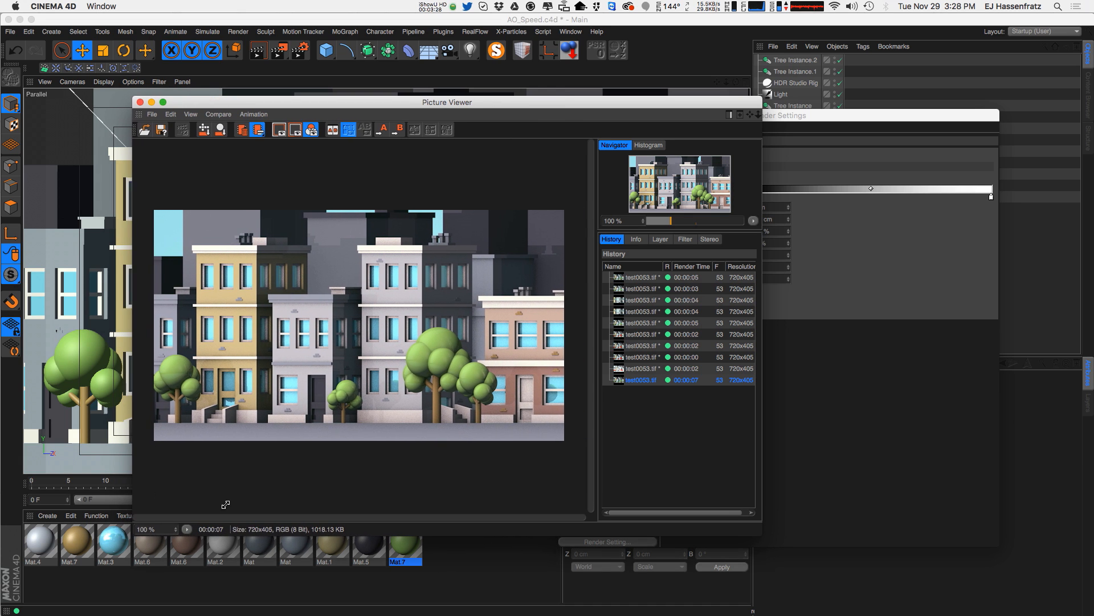
drag(567, 104, 466, 129)
drag(764, 124, 797, 135)
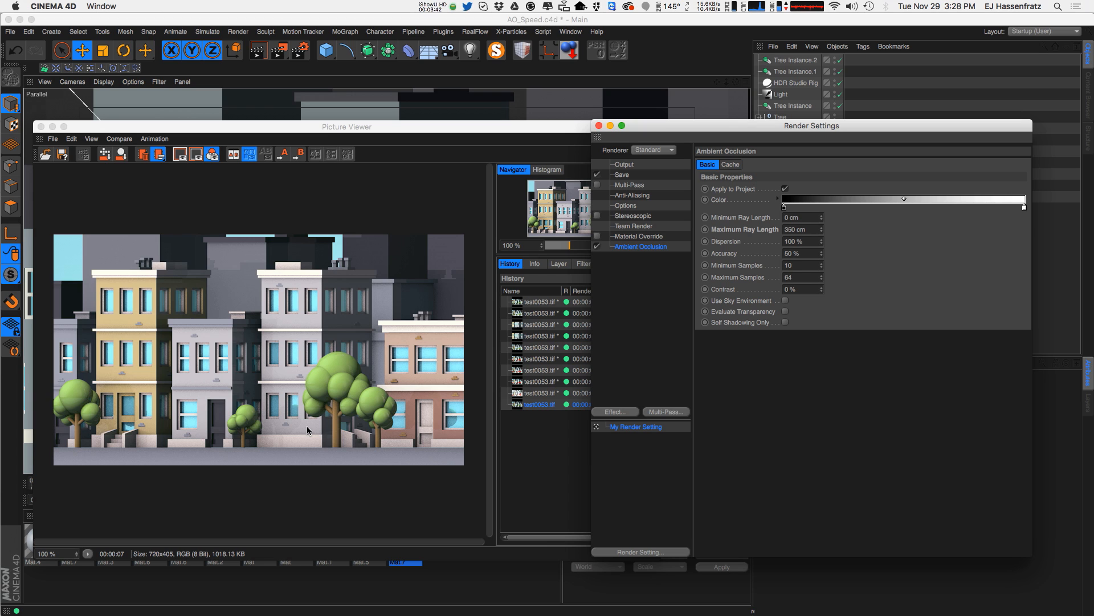
Set the ambient occlusion Maximum Ray Length to 35 cm and render the frame to the Picture Viewer.
drag(694, 130, 702, 132)
click(821, 233)
text(35)
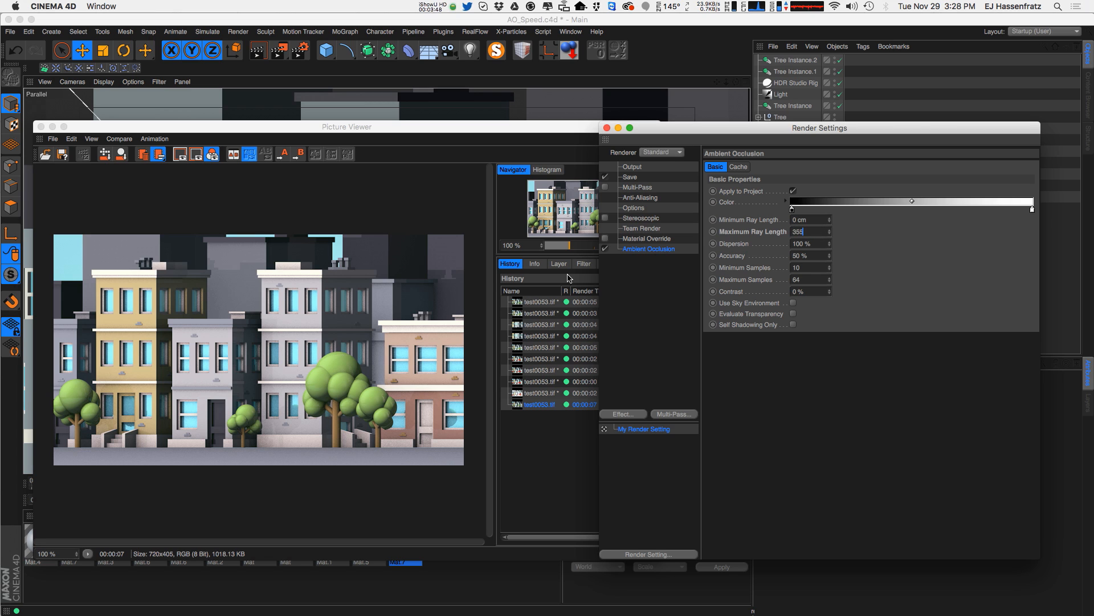
drag(279, 50, 353, 106)
click(644, 231)
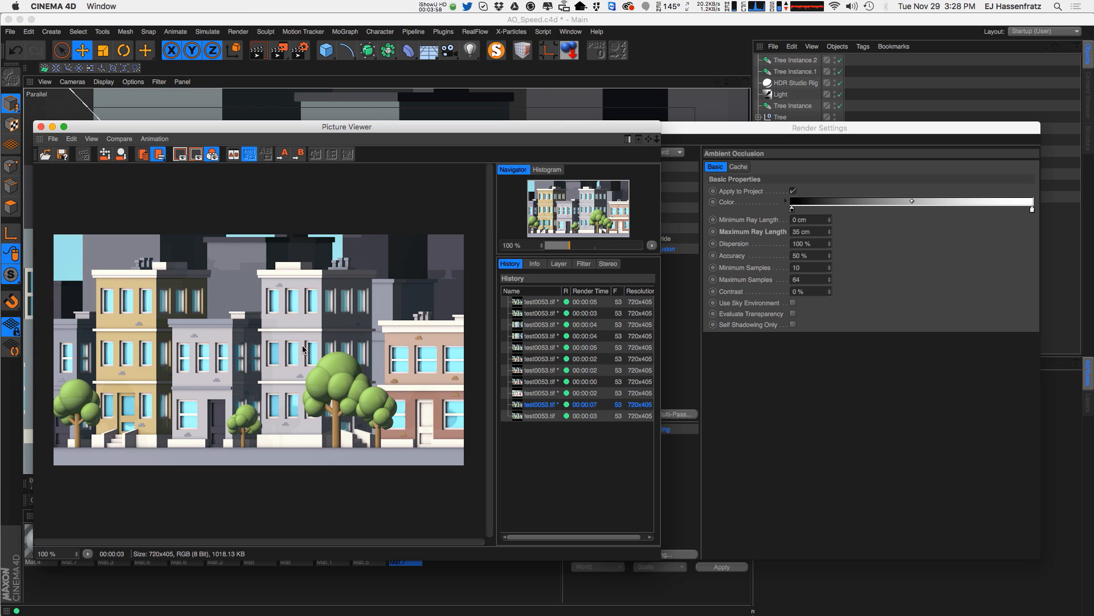
Compare the 350 cm and 35 cm renders by alternating between them in the render history.
click(536, 417)
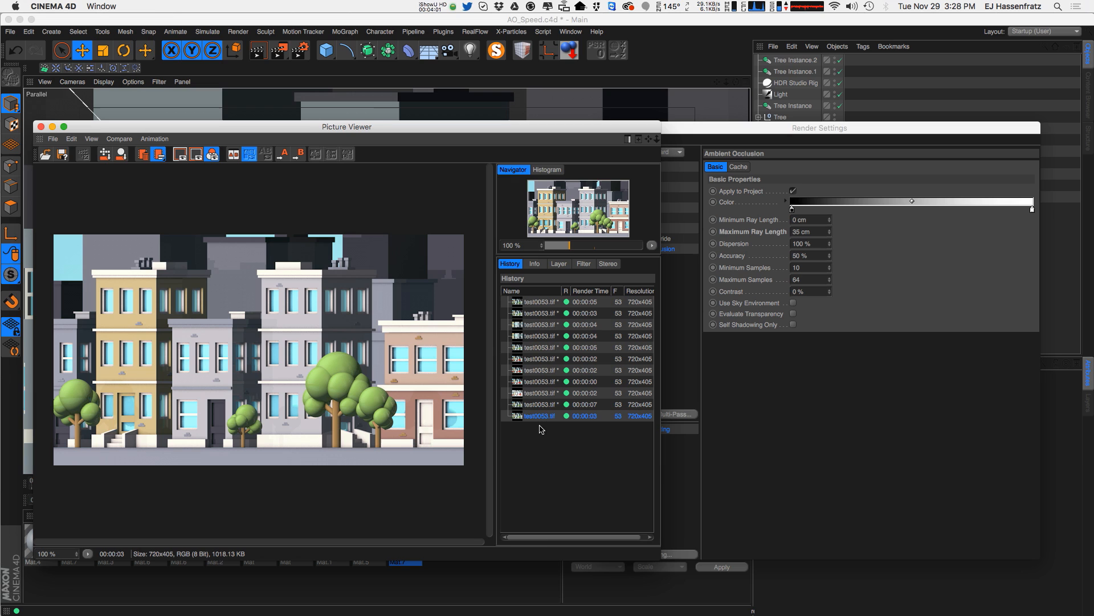
click(592, 406)
click(588, 414)
click(584, 404)
click(581, 414)
click(582, 405)
click(581, 415)
click(583, 405)
click(581, 416)
Set the ambient occlusion Maximum Ray Length to 1000 cm and render the frame to the Picture Viewer.
drag(815, 232, 661, 232)
text(1000)
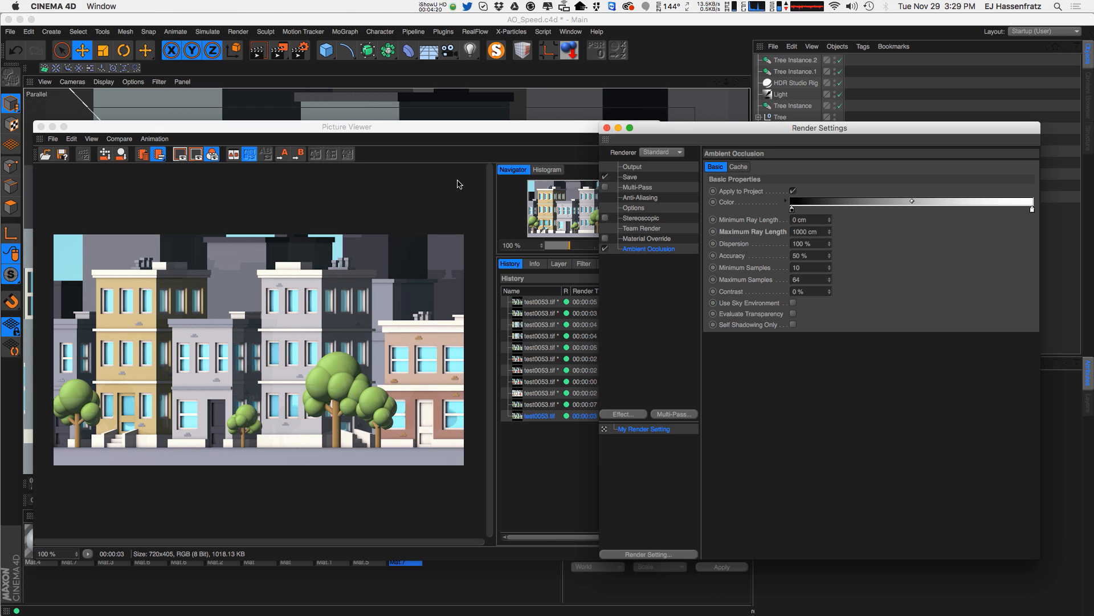
click(544, 404)
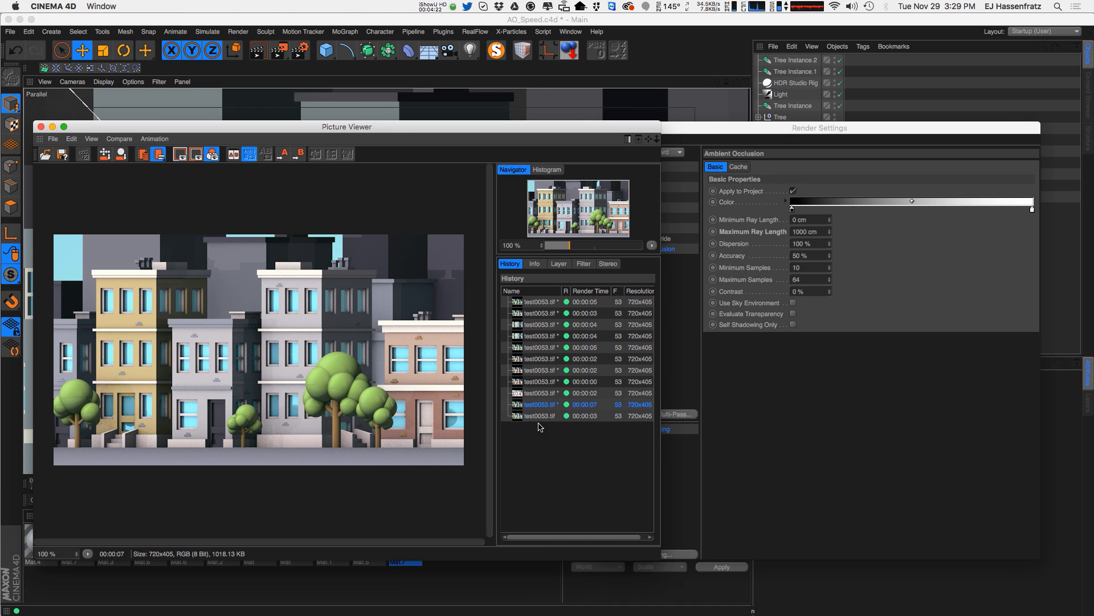
click(540, 416)
click(285, 56)
click(319, 109)
key(Return)
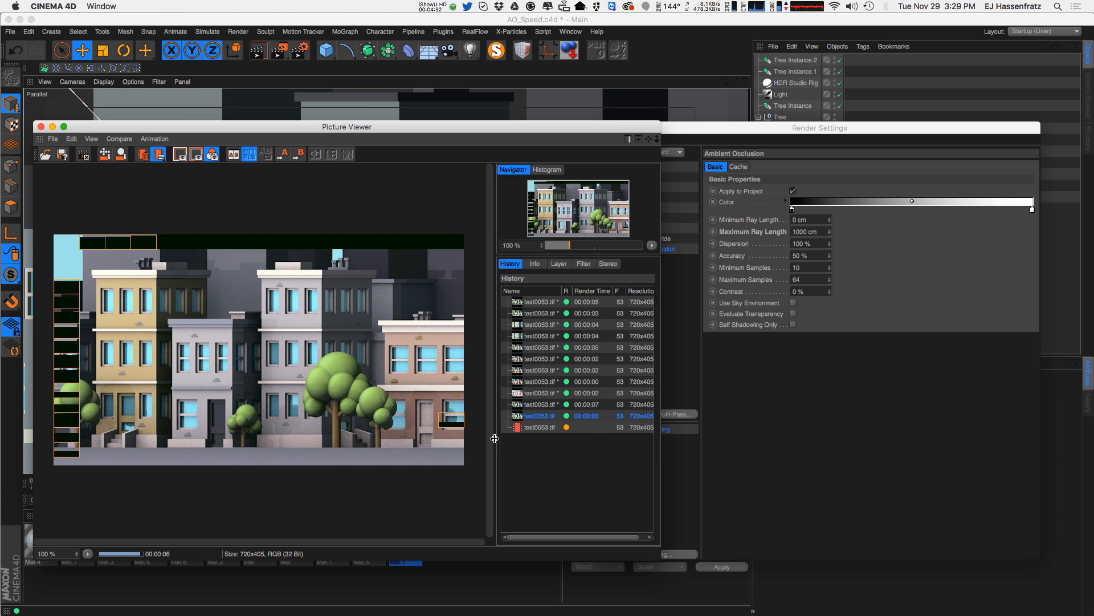
Compare the 1000 cm render with the 350 cm render by alternating between them in the render history.
click(538, 407)
click(540, 429)
click(540, 404)
click(538, 428)
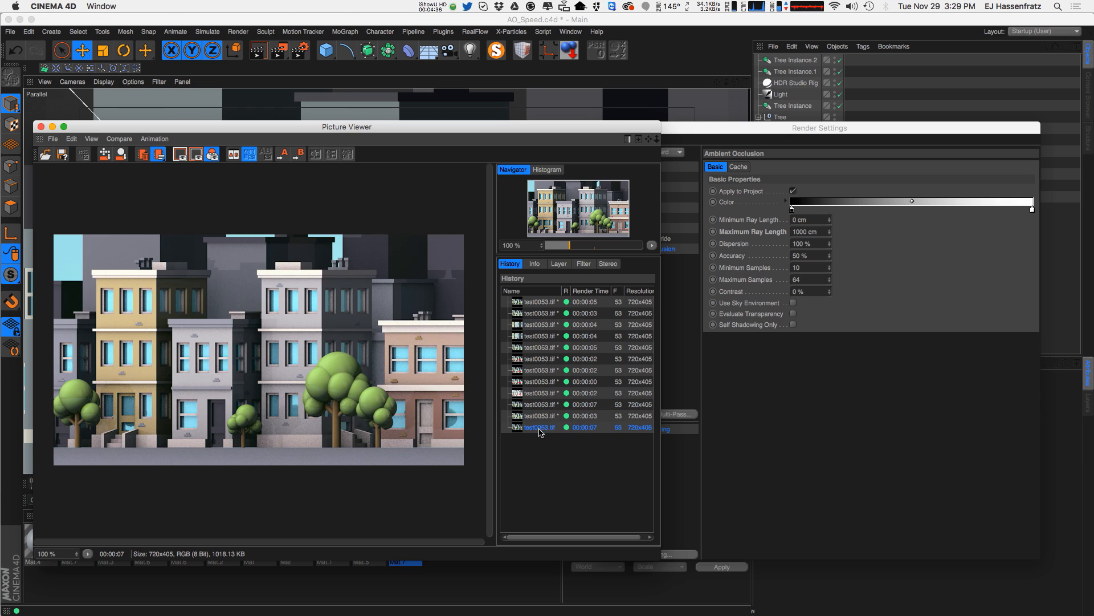
click(541, 404)
click(539, 428)
key(super+Tab)
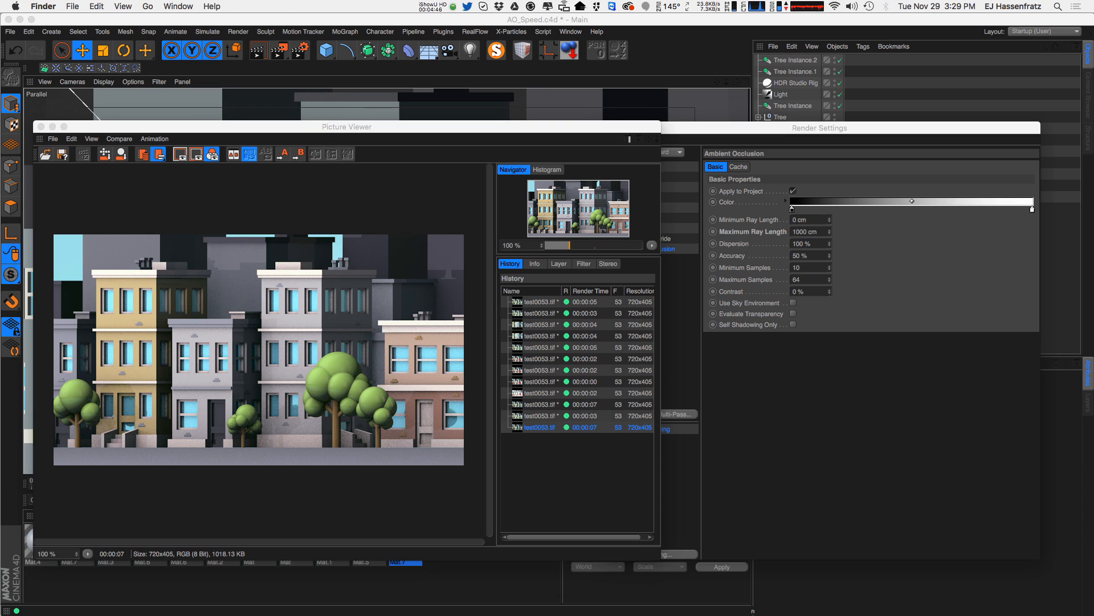
click(530, 406)
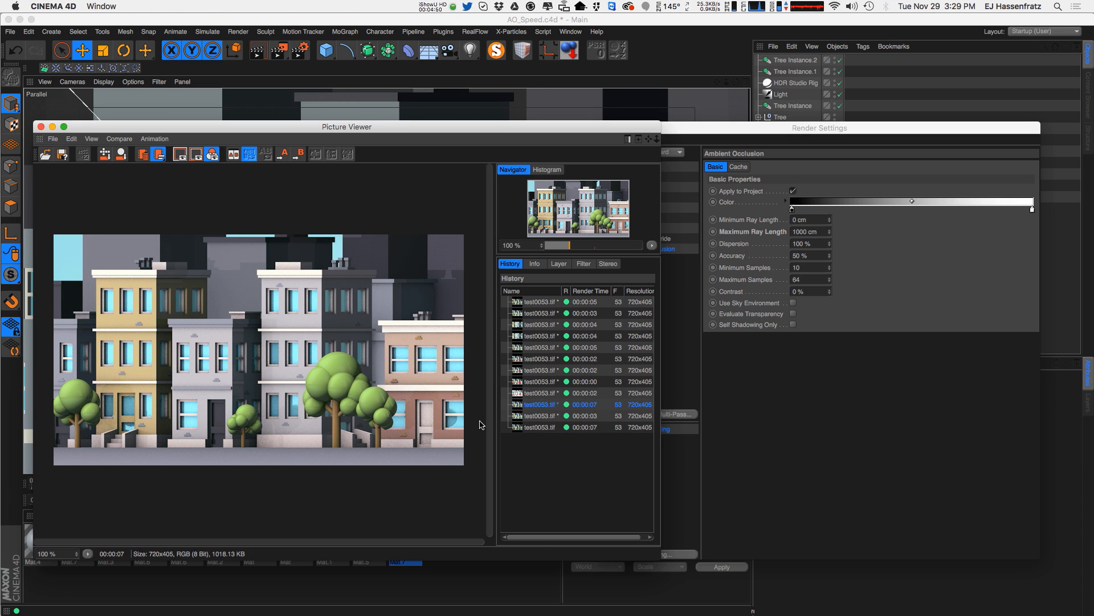
Set the ambient occlusion Maximum Ray Length back to 35 cm in the render settings.
click(527, 418)
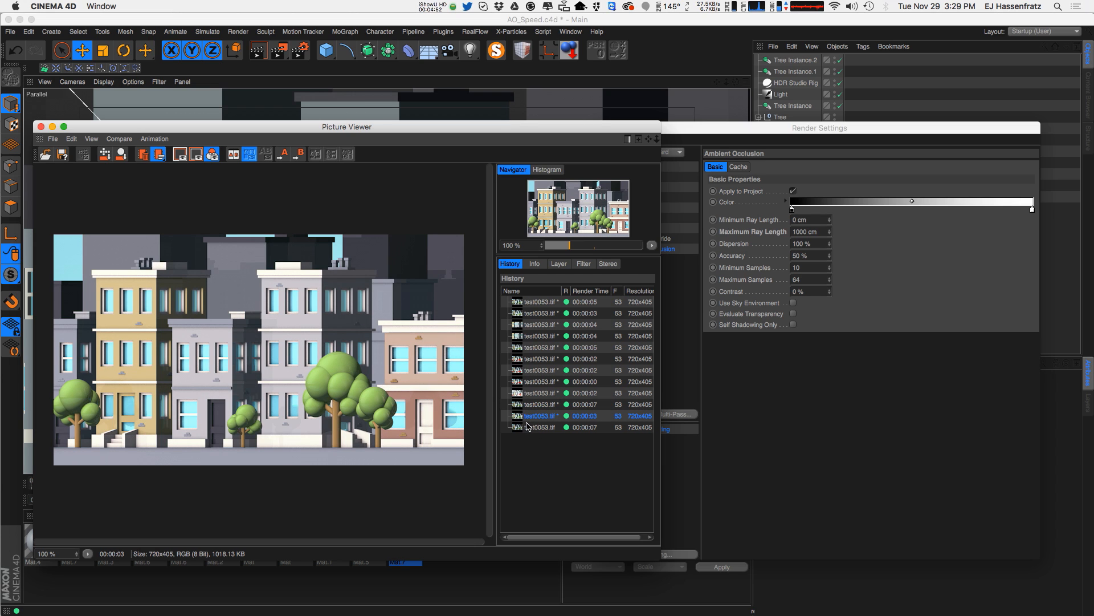
double_click(807, 230)
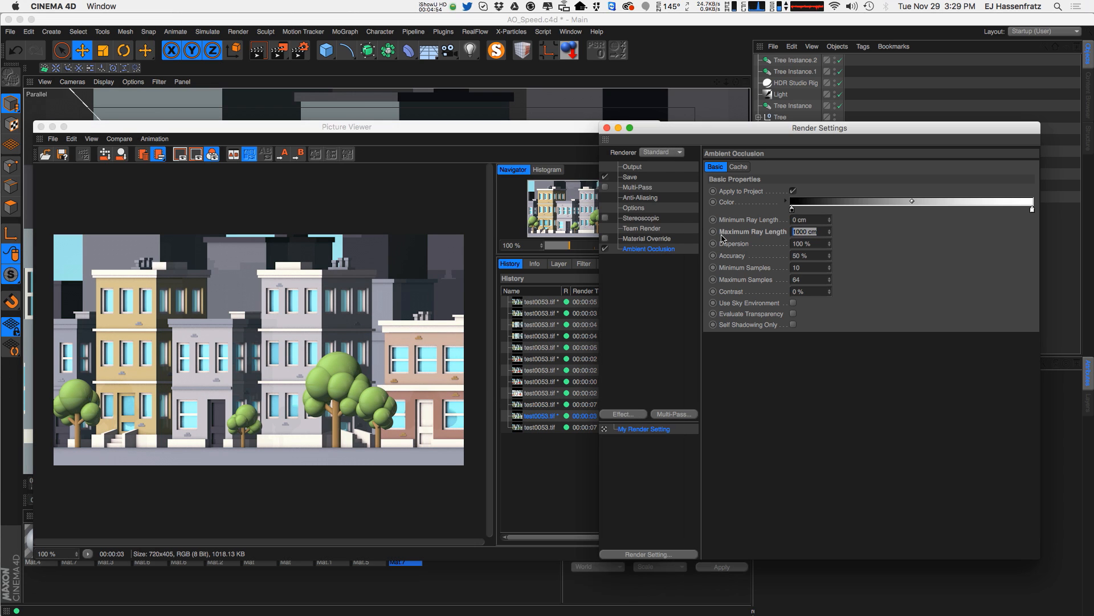
text(35)
key(Return)
Compare the render times of the 350 cm and 35 cm renders in the Picture Viewer history.
click(463, 464)
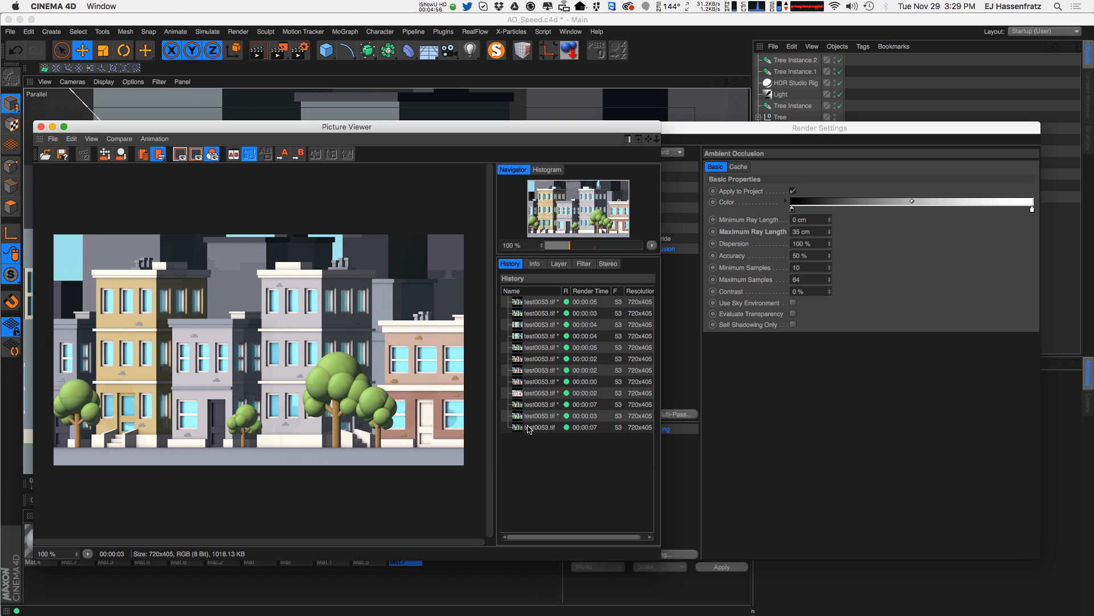
click(590, 405)
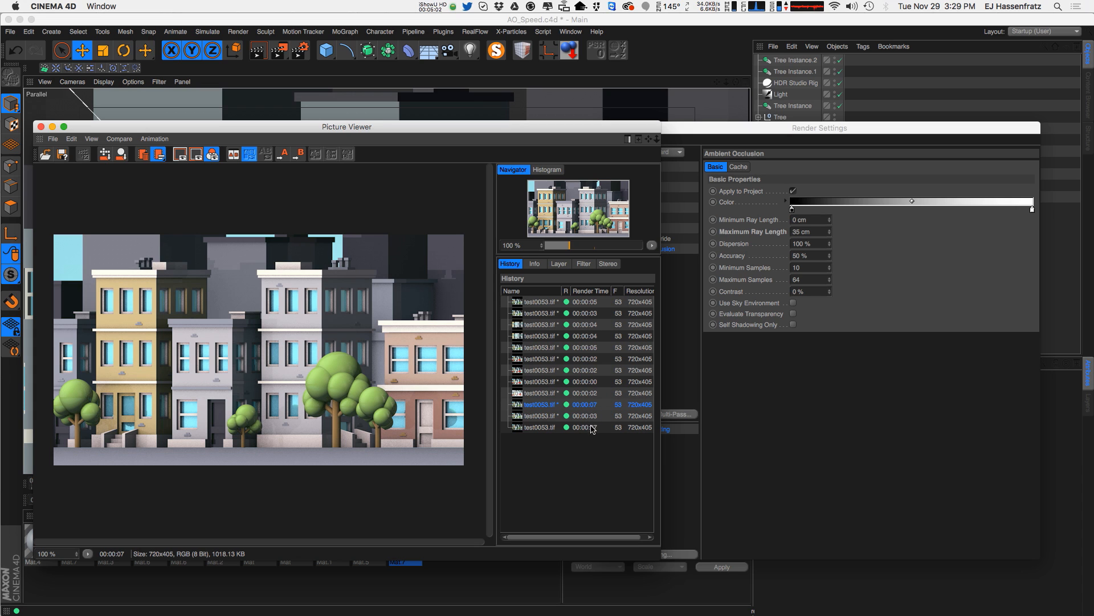
click(594, 417)
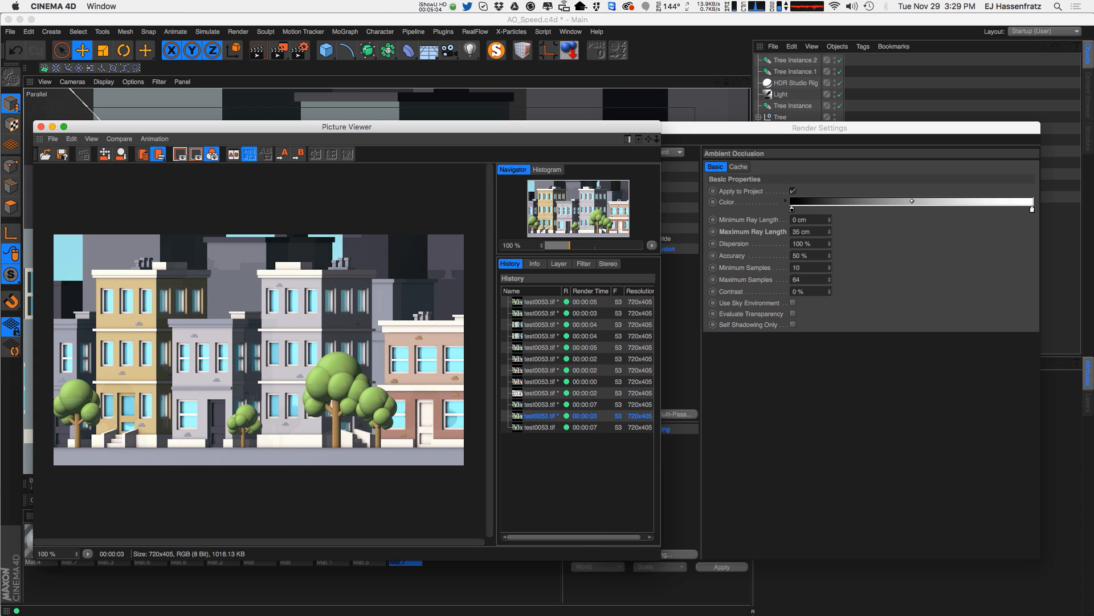
Delete the Ambient Occlusion effect from the render settings and close the Picture Viewer and Render Settings windows.
click(759, 233)
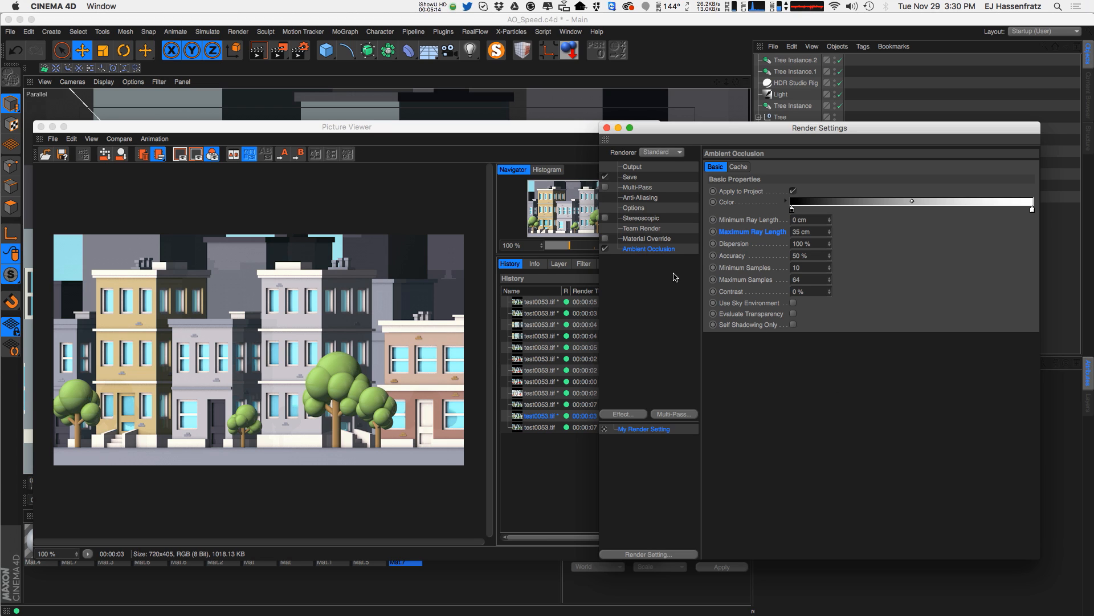
key(Delete)
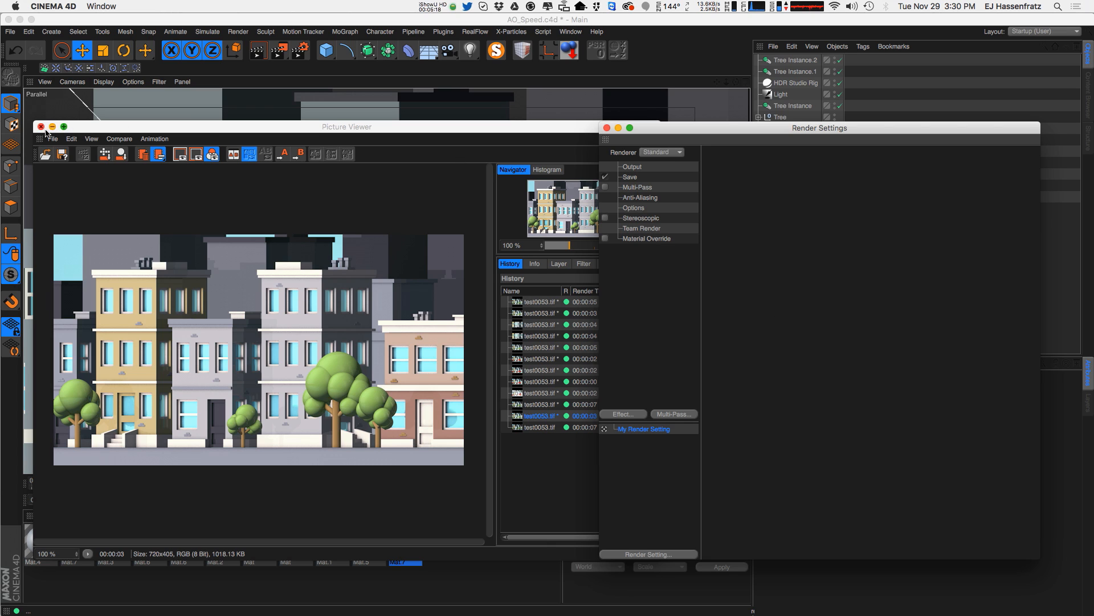
click(471, 138)
key(super+w)
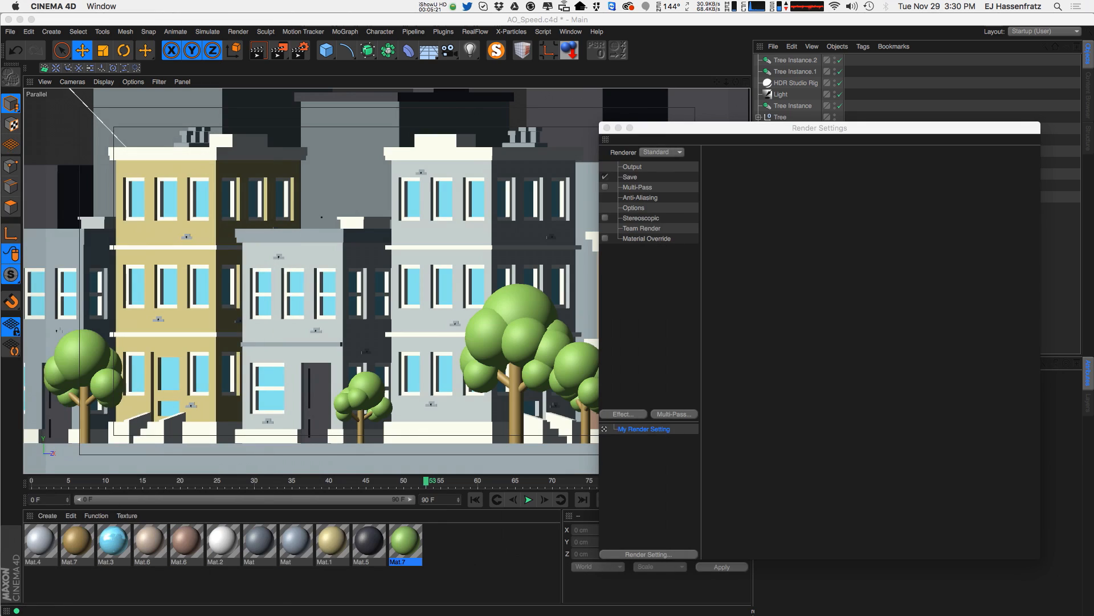
click(607, 128)
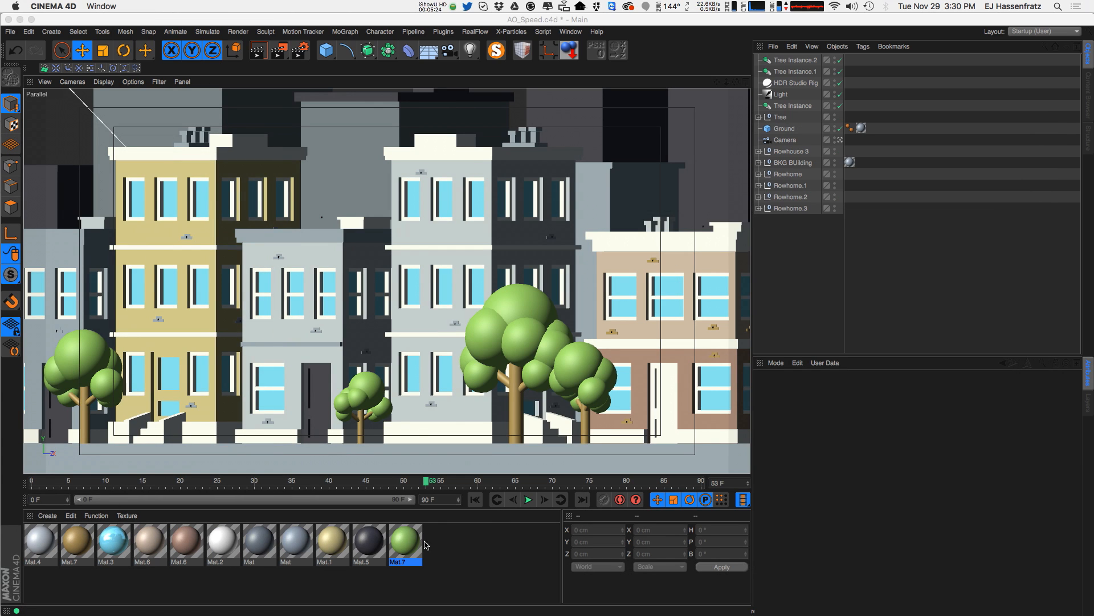
Open the green tree material Mat.7 for editing and enable its Diffusion channel.
drag(455, 542, 8, 560)
double_click(405, 544)
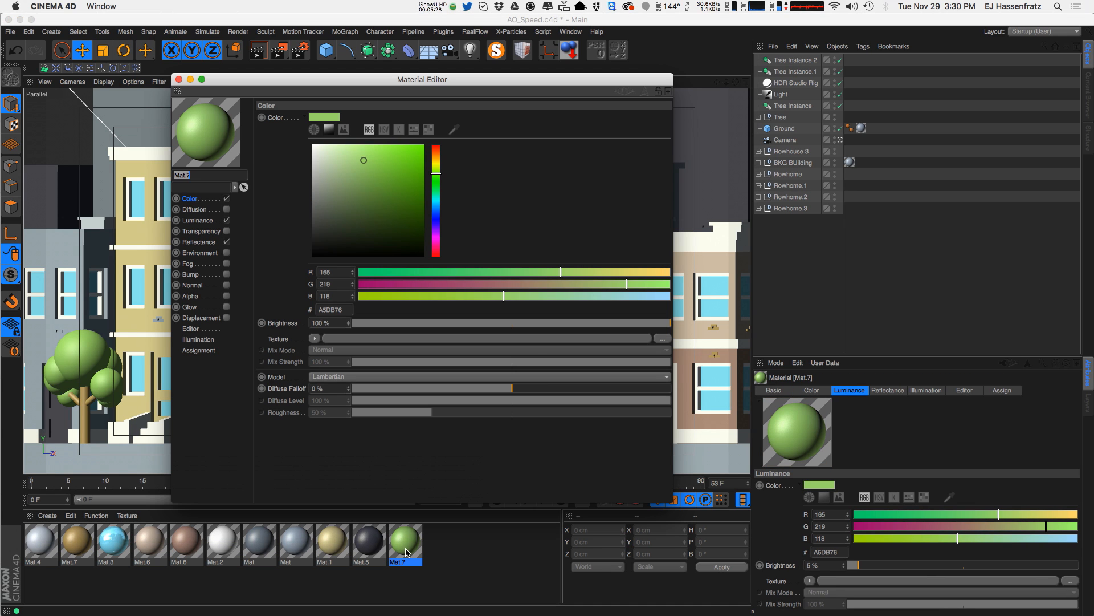
drag(321, 78, 562, 92)
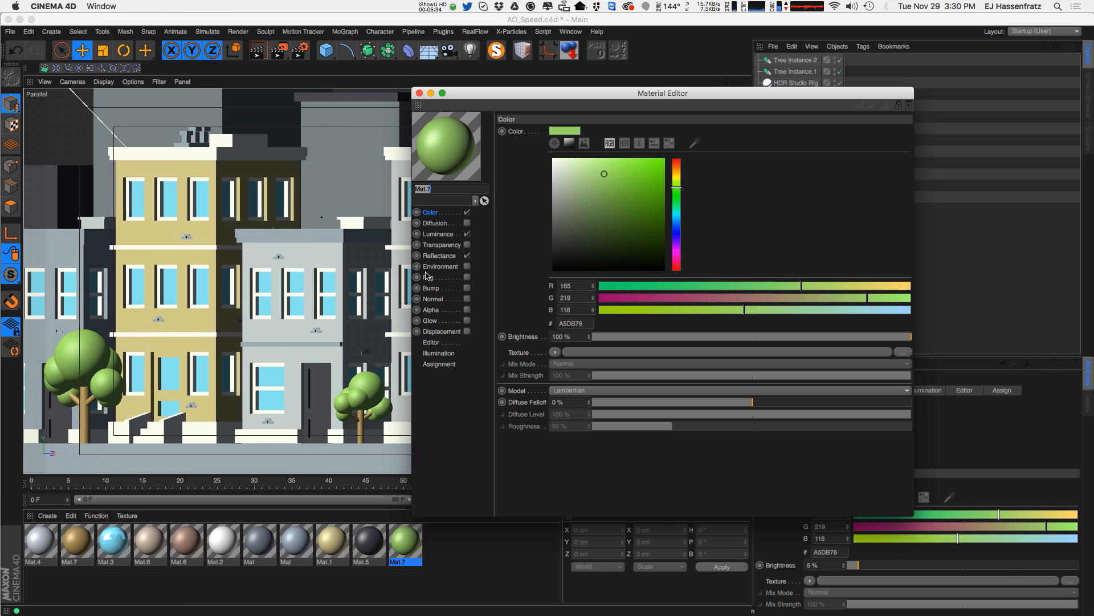
click(443, 224)
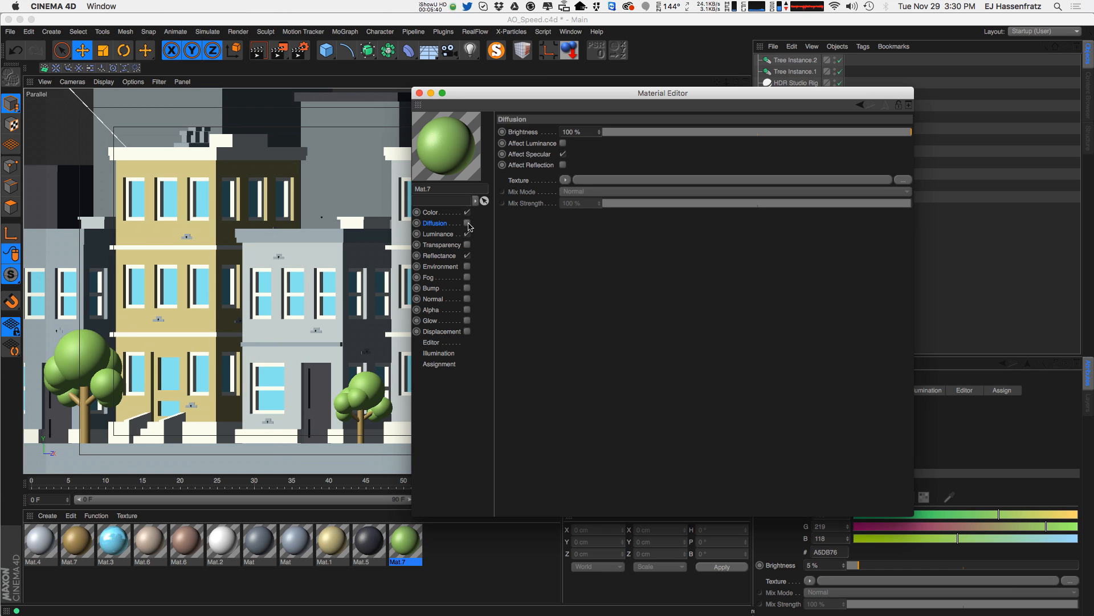
click(467, 223)
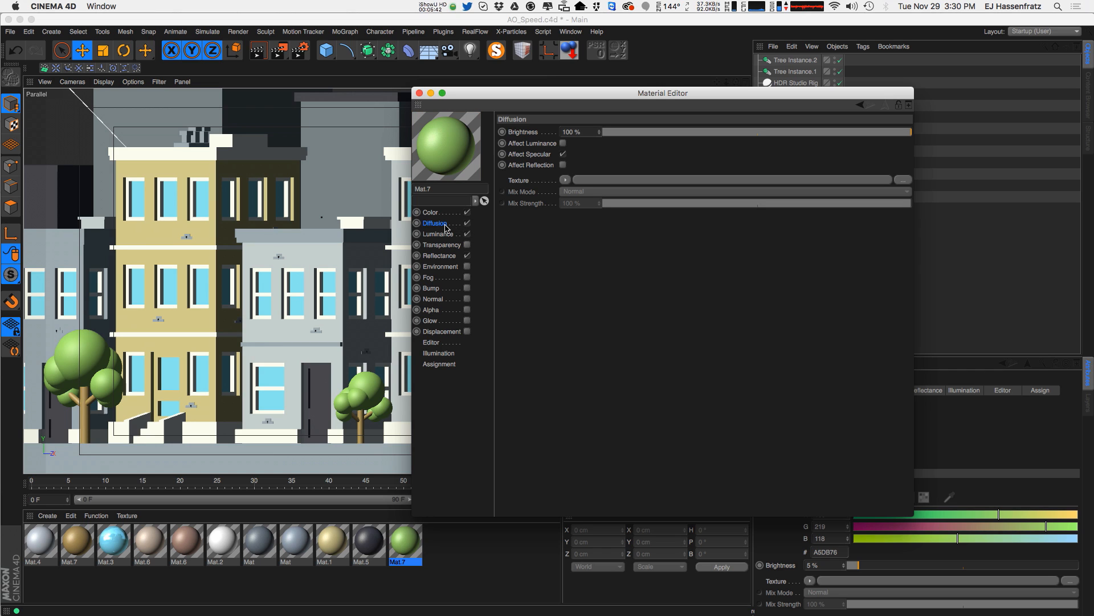
Turn on Affect Luminance and Affect Reflection for Mat.7 and load the Ambient Occlusion effect as its diffusion texture.
click(563, 144)
click(563, 165)
click(566, 180)
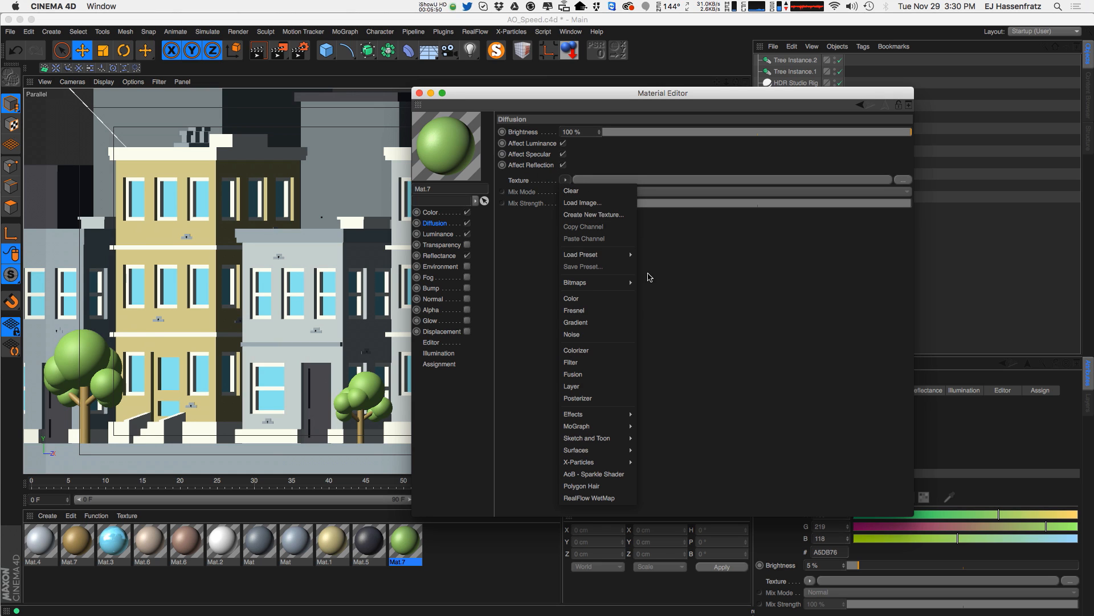
mouse_move(589, 415)
click(663, 416)
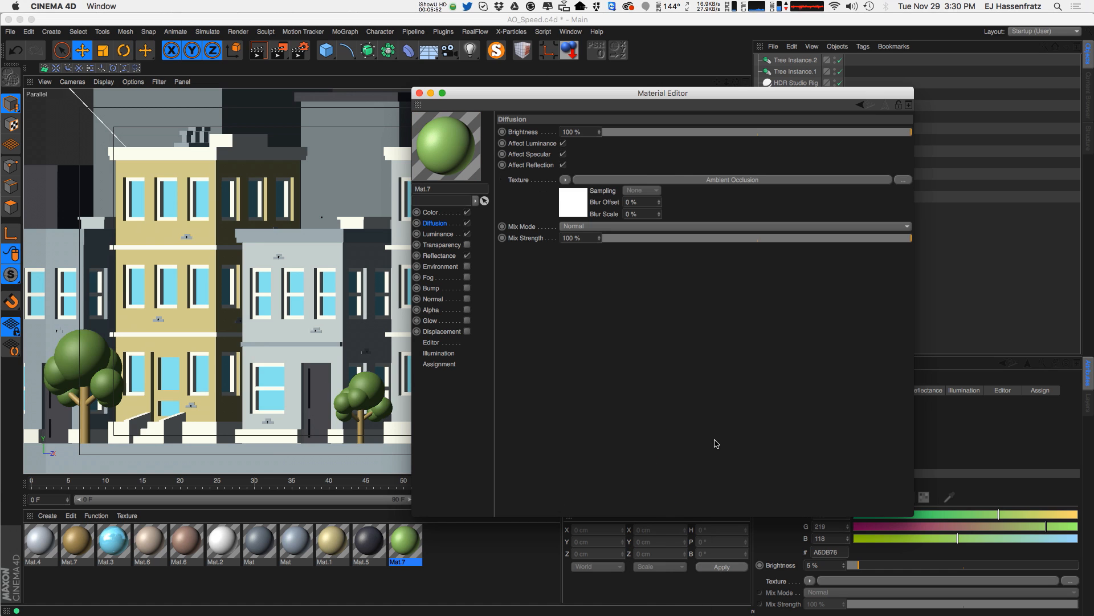
Move the Material Editor clear of the scene and render the view to preview ambient occlusion on the trees.
drag(478, 93, 645, 98)
click(271, 74)
click(258, 50)
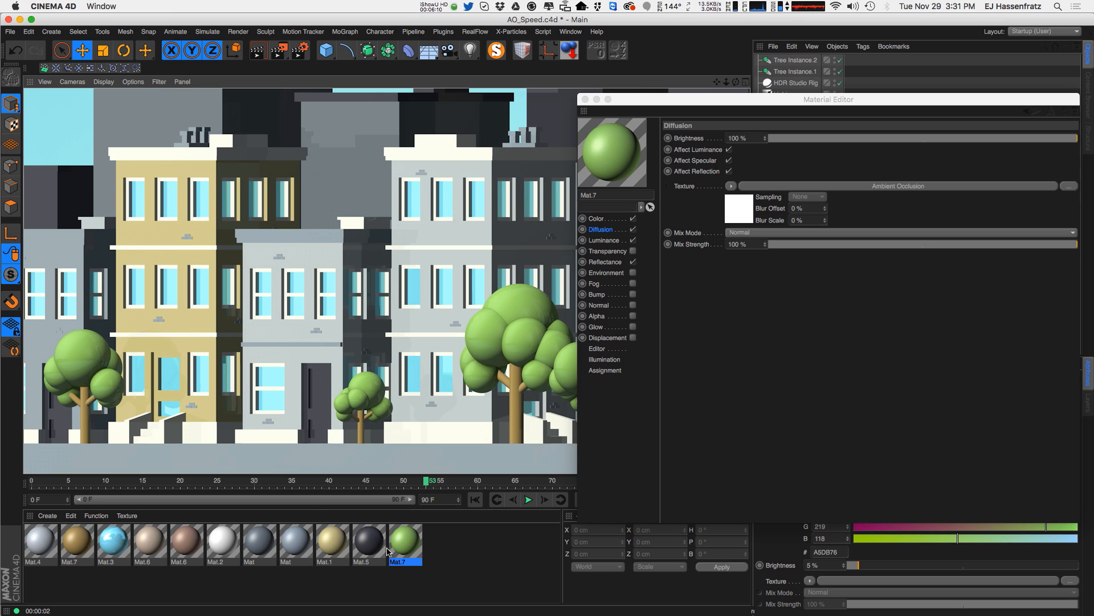
Select all materials from the blue Mat.3 through the green Mat.7 together and enable their Diffusion channel.
drag(449, 573, 135, 535)
click(601, 229)
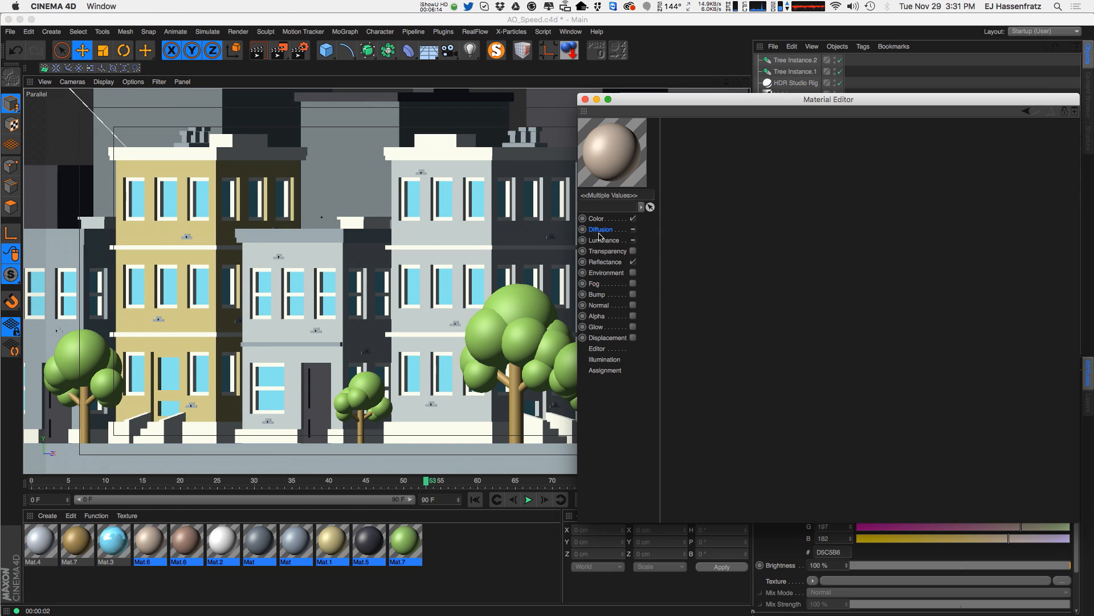
click(632, 229)
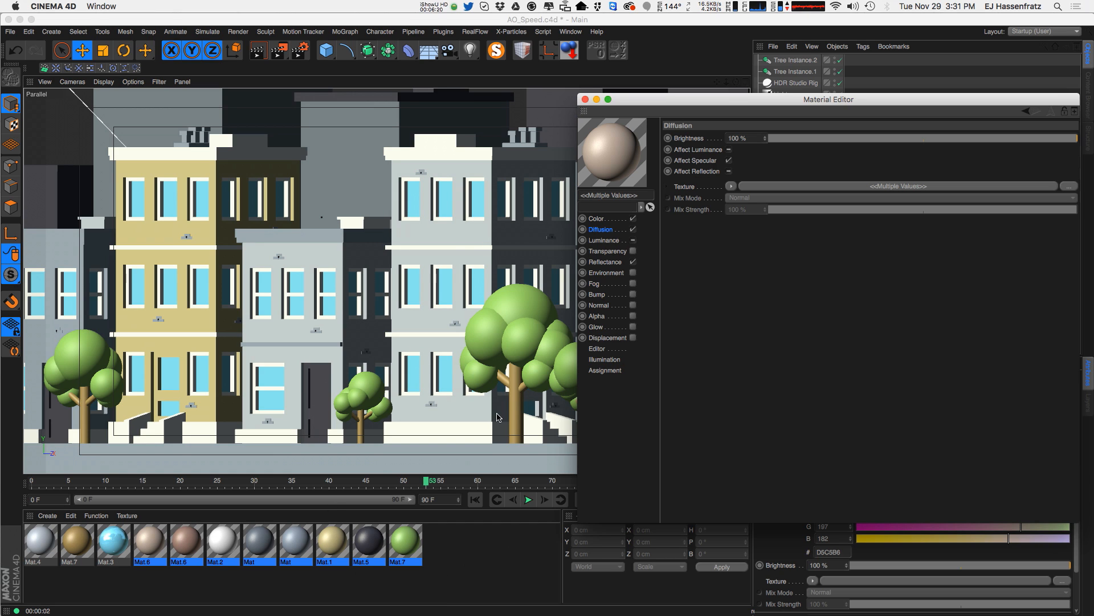
drag(485, 559, 114, 538)
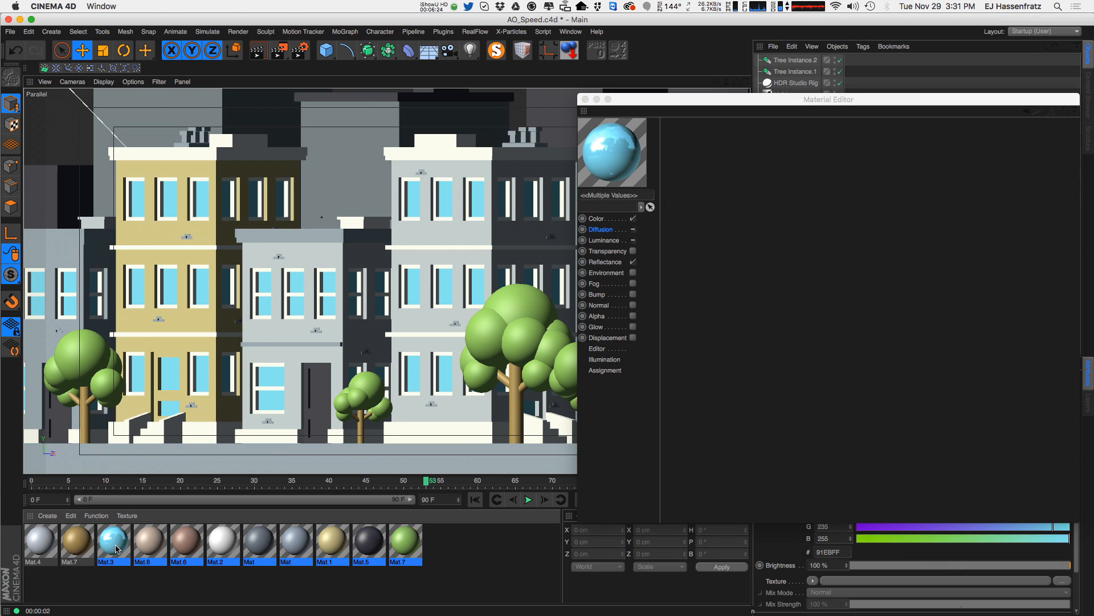
drag(480, 593, 107, 531)
click(626, 243)
click(632, 230)
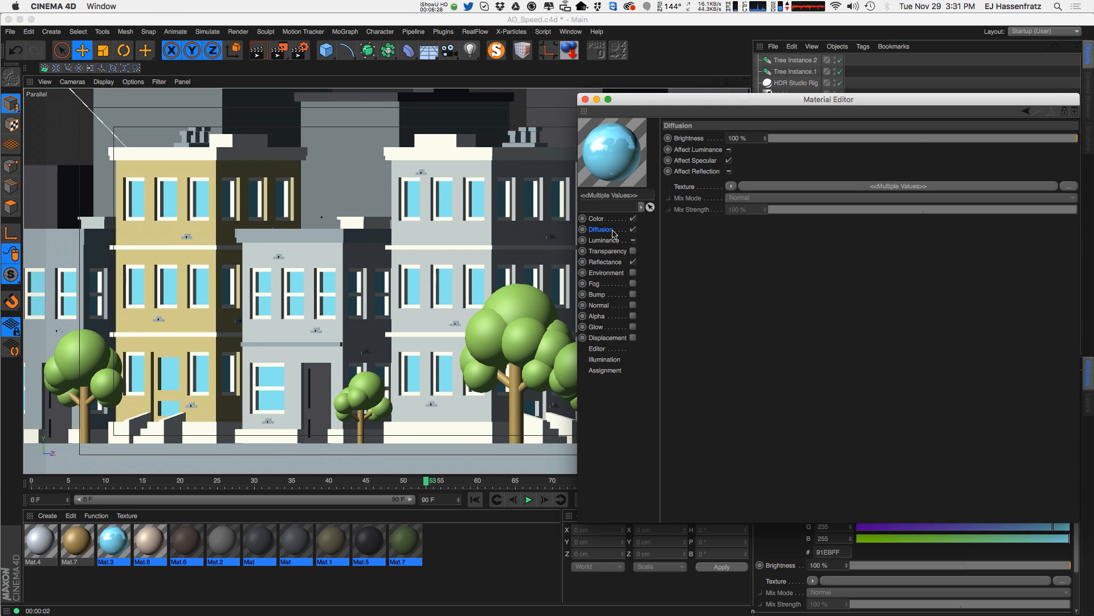
Turn on Affect Luminance and Affect Reflection for the selected materials and load Ambient Occlusion as their diffusion texture.
click(730, 186)
click(730, 150)
click(729, 171)
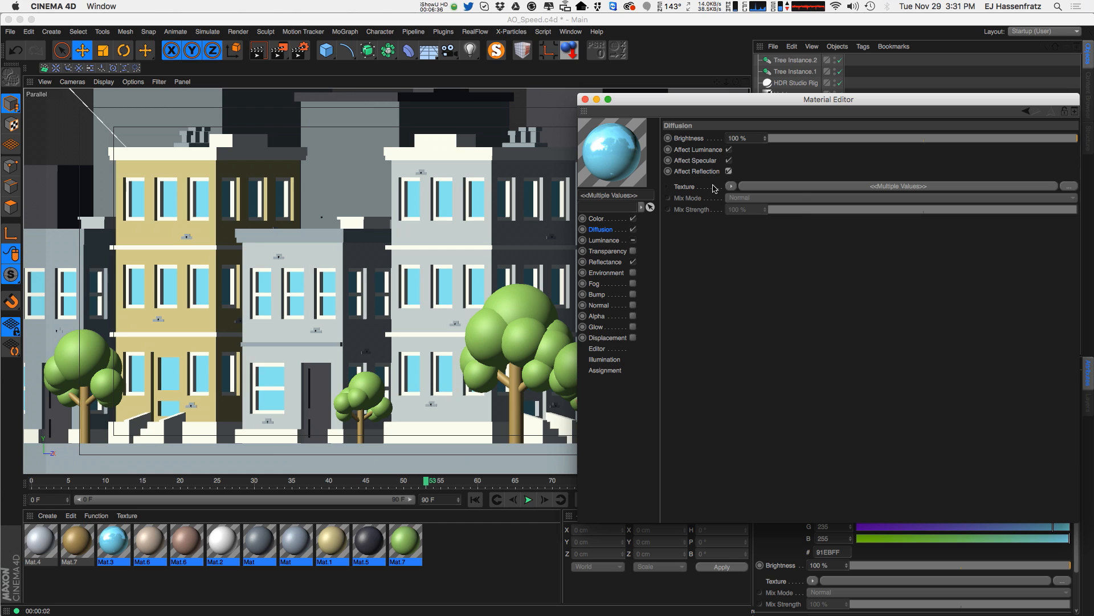
click(731, 187)
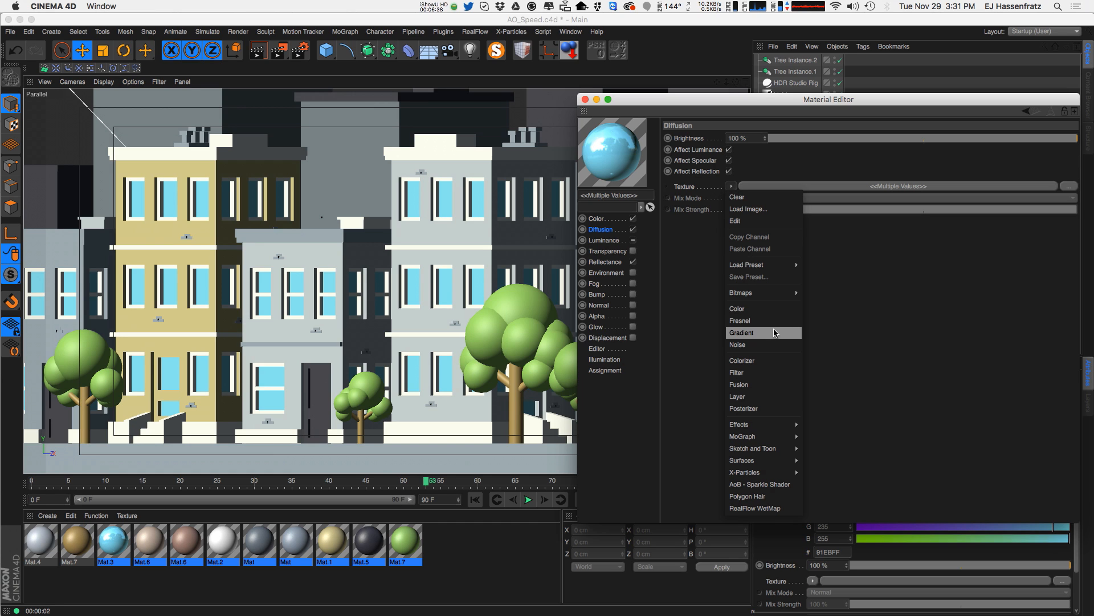
mouse_move(776, 425)
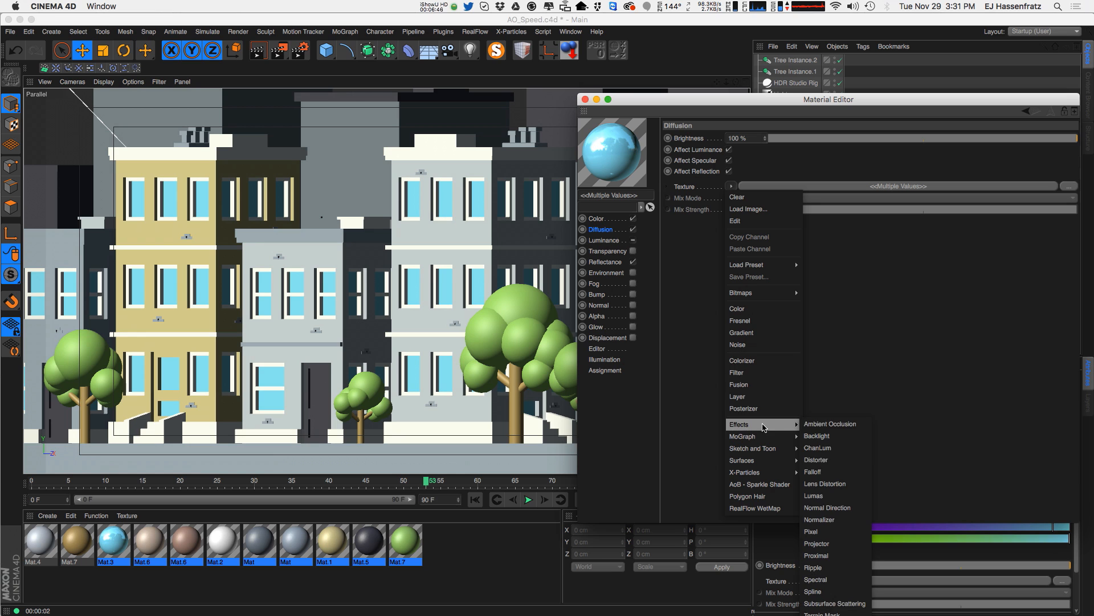
click(841, 425)
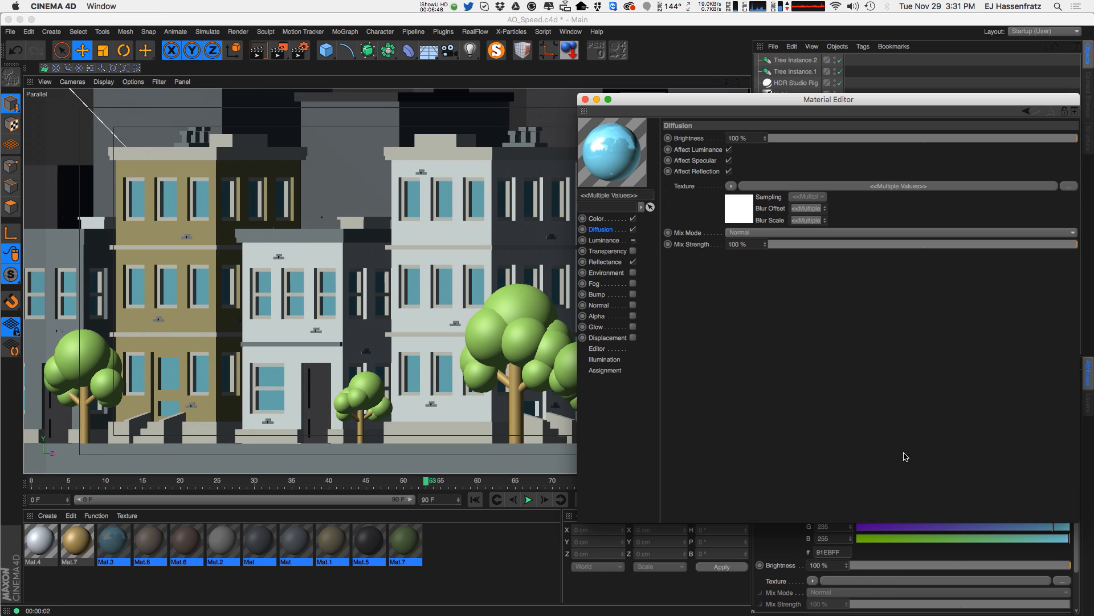
click(731, 185)
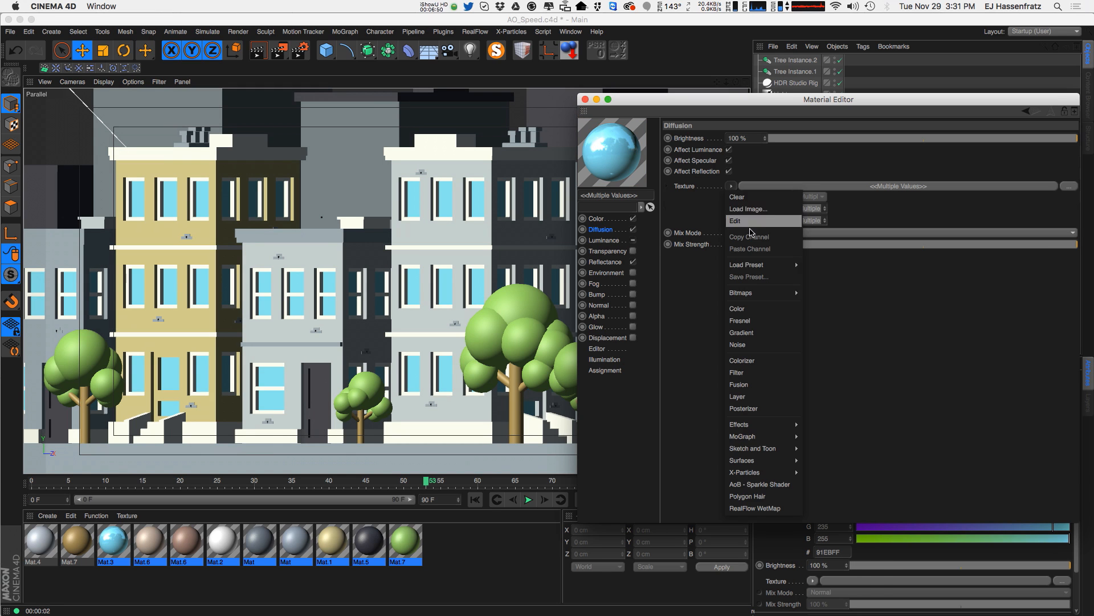
mouse_move(779, 427)
click(832, 437)
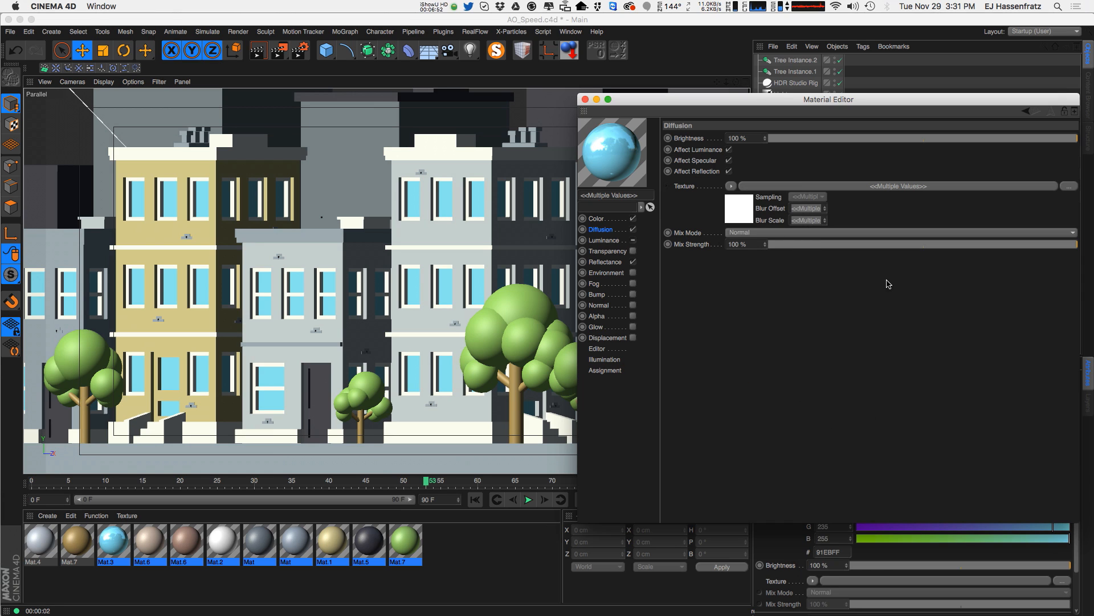
Set the Maximum Ray Length of the materials' Ambient Occlusion shader to 50 cm and render the view.
click(838, 186)
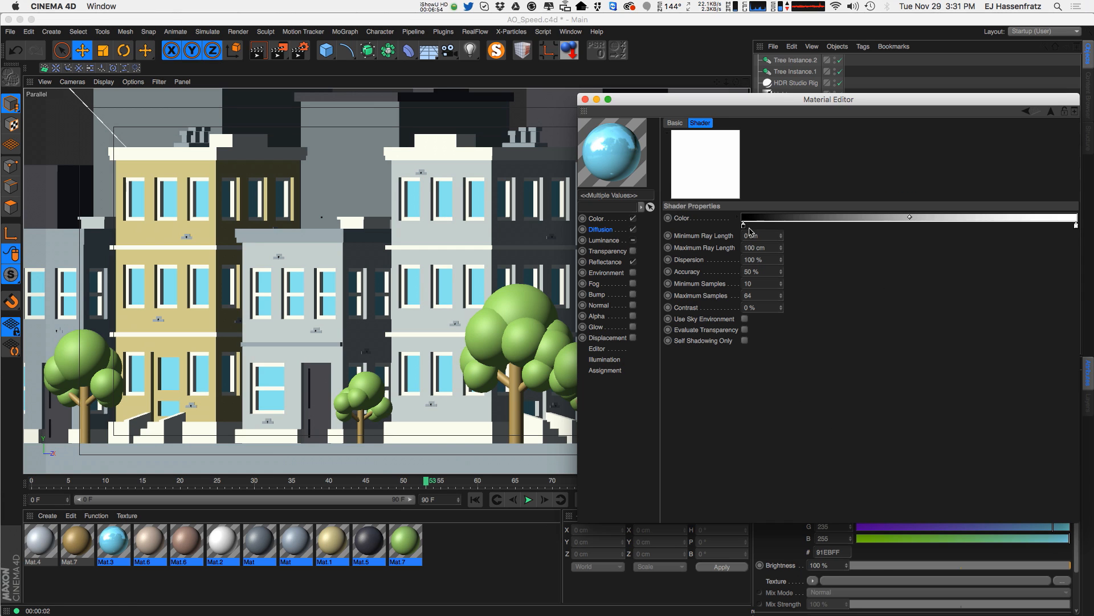
click(769, 248)
text(50)
key(Return)
click(257, 52)
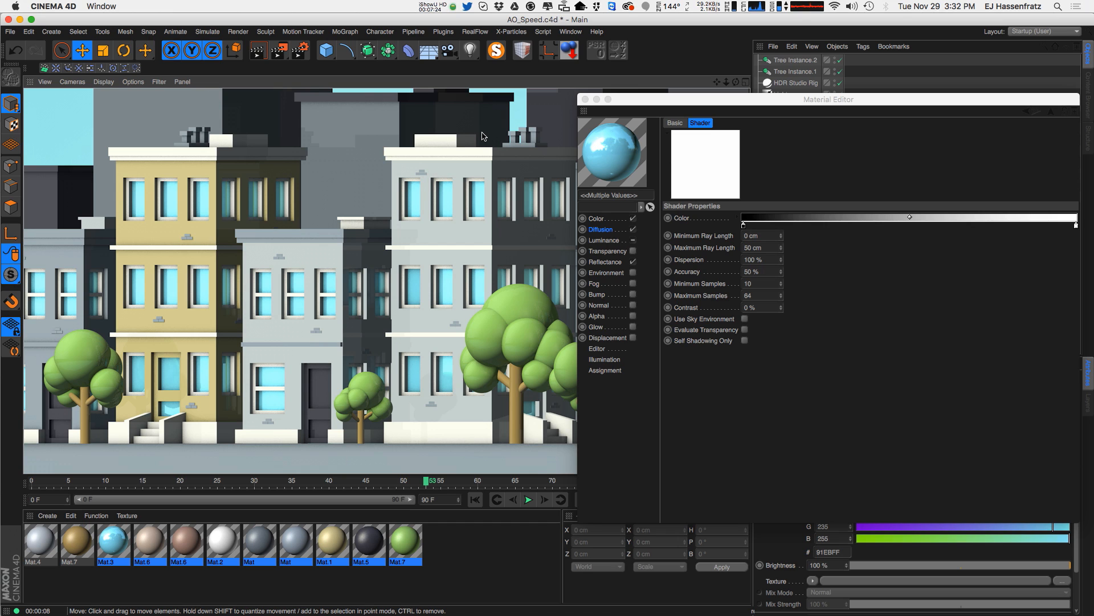
Add a sphere and move it in front of the yellow row house, at about X 615, Y 315, Z -488 cm.
drag(326, 52, 359, 178)
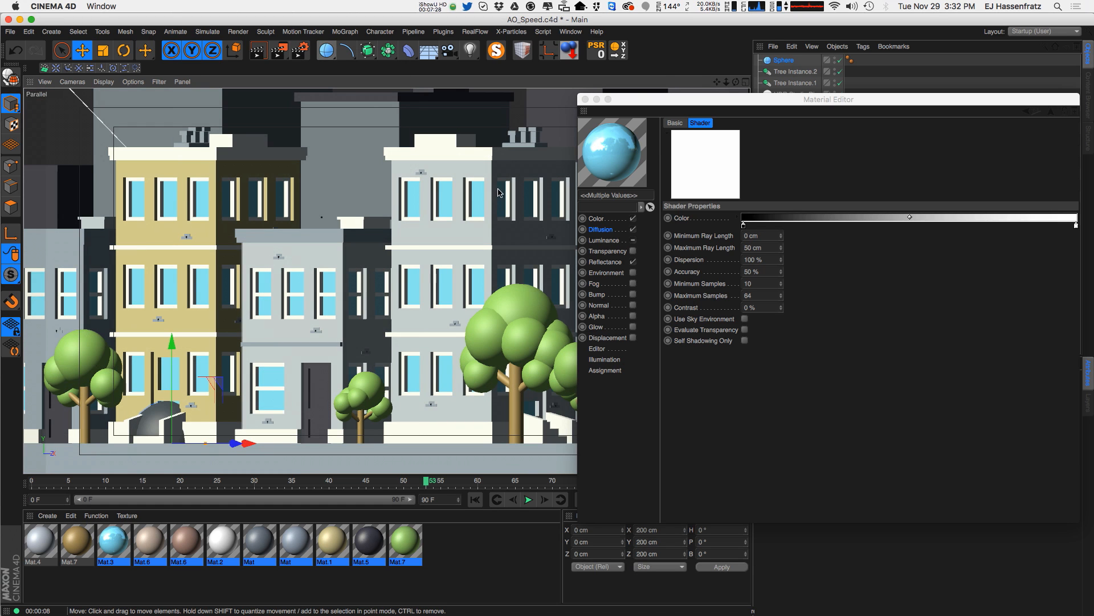
key(F5)
drag(487, 205, 523, 244)
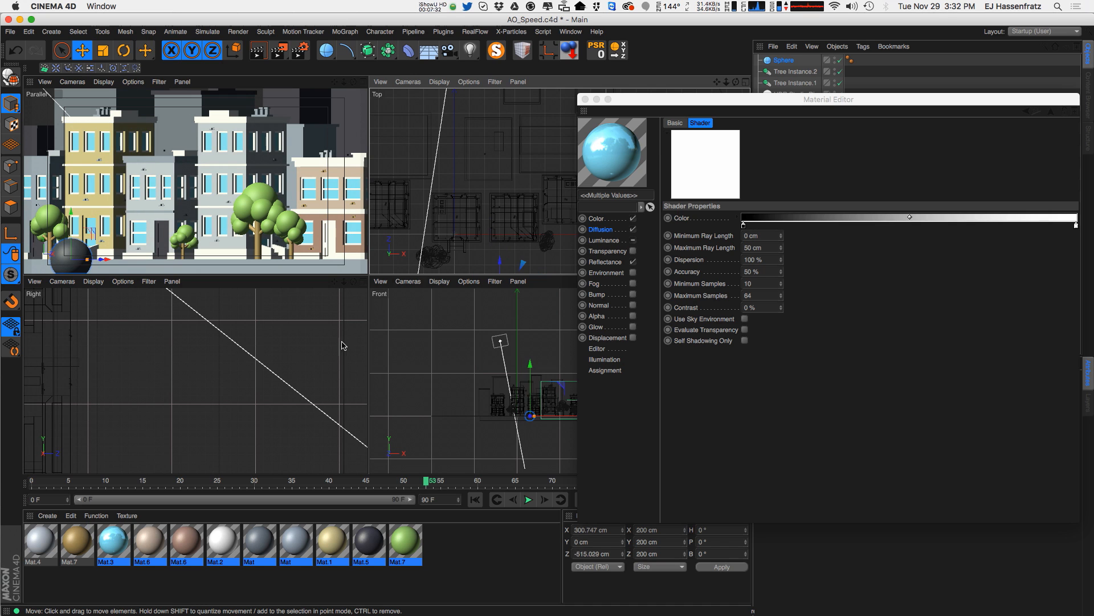
drag(151, 228, 281, 165)
drag(547, 236, 546, 269)
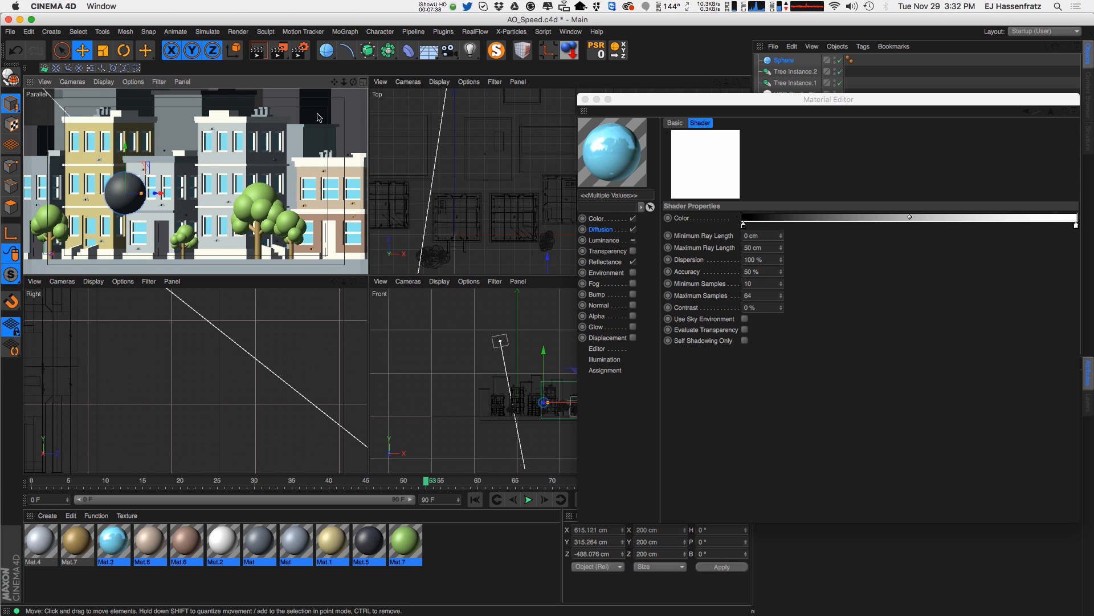
middle_click(344, 105)
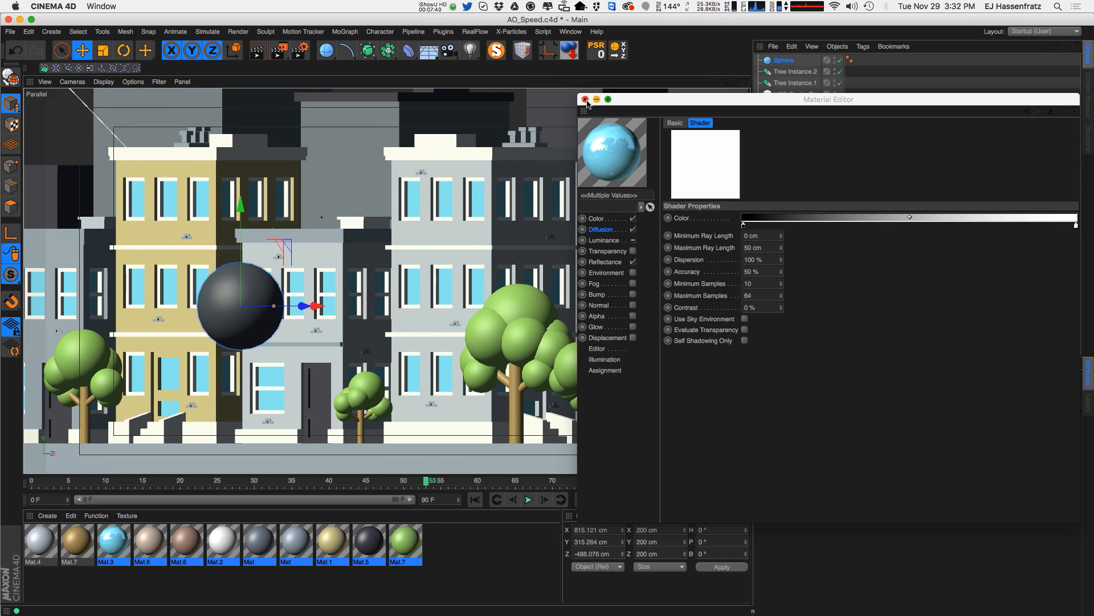
drag(643, 103, 637, 105)
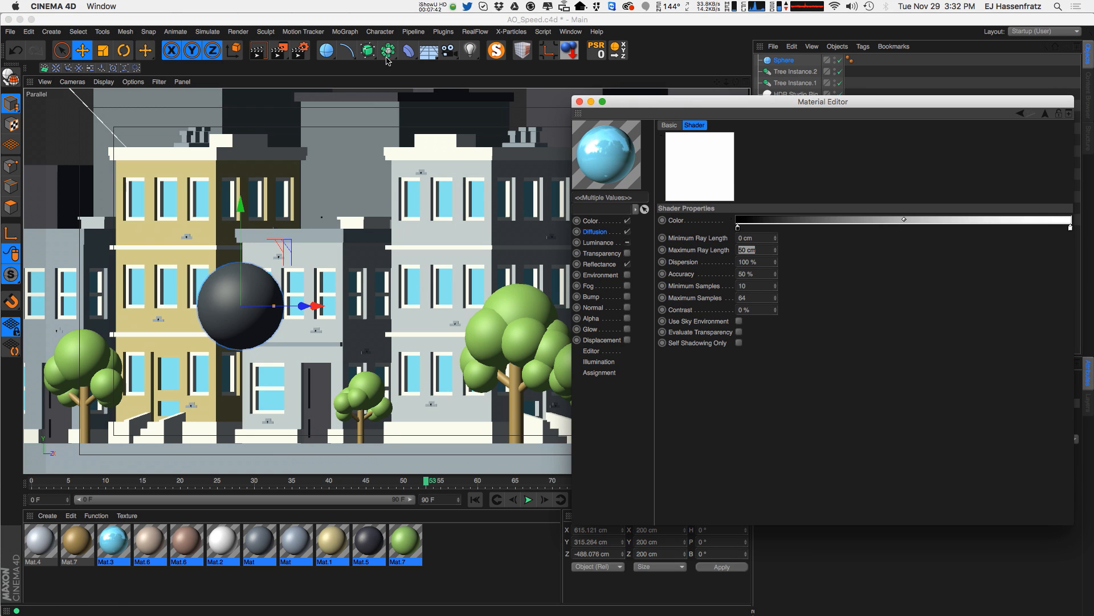
key(super+b)
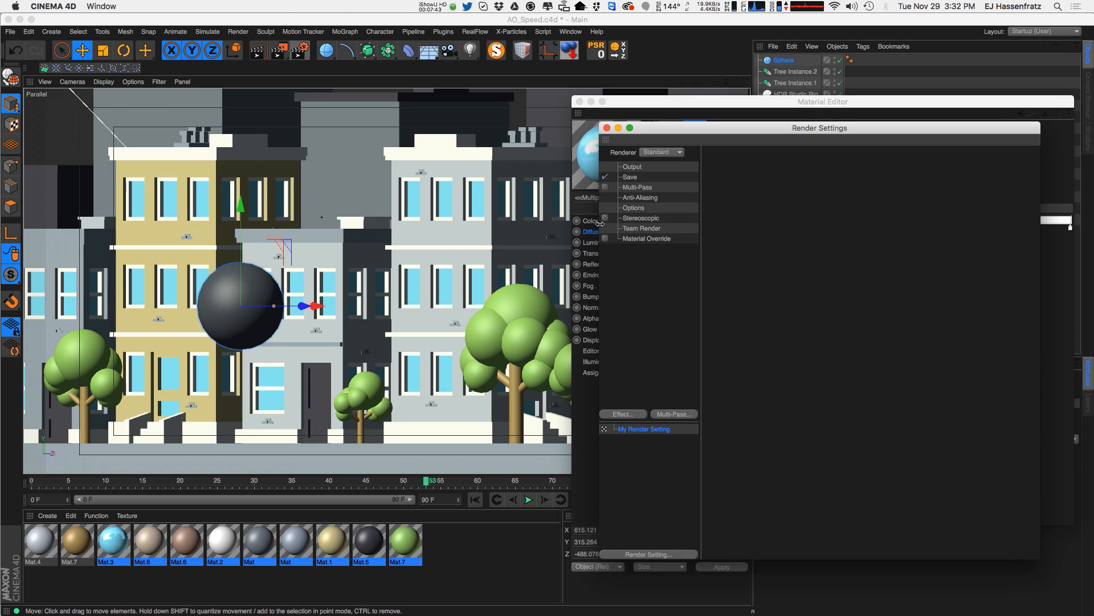
click(629, 419)
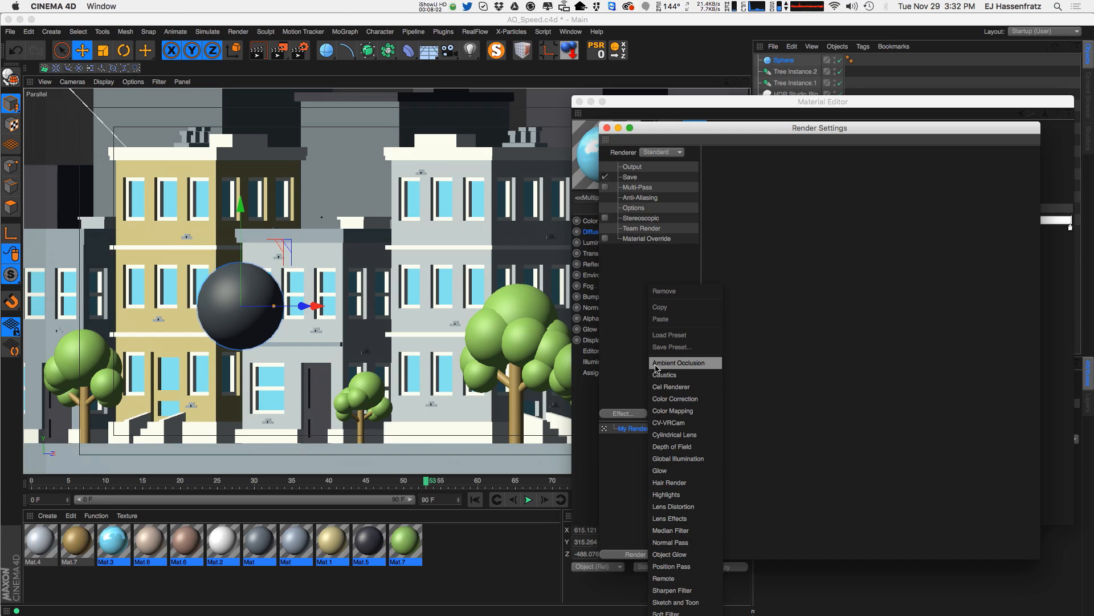
click(624, 367)
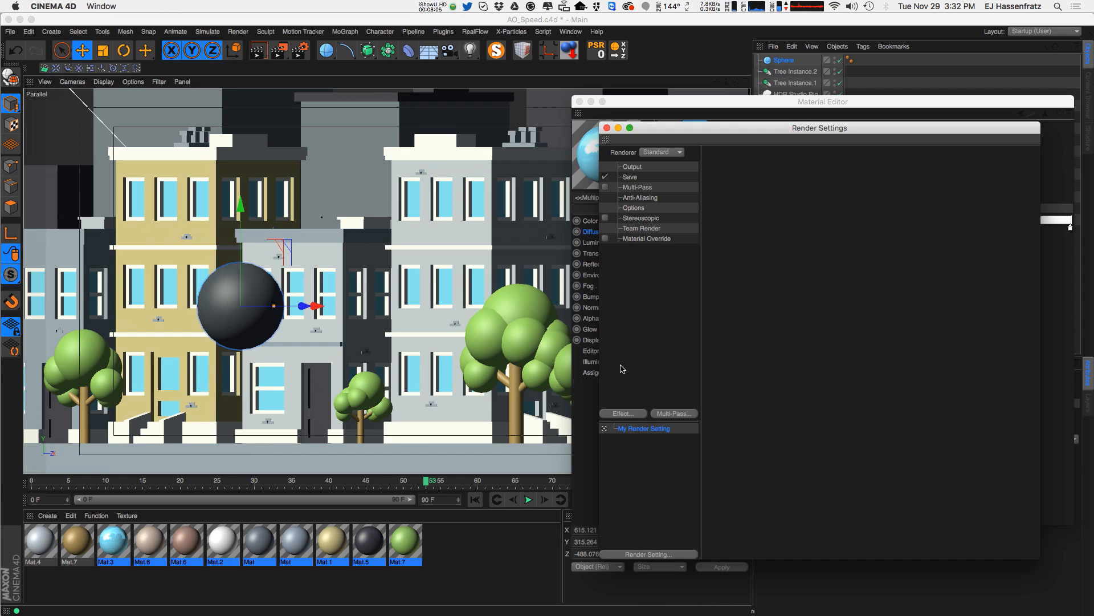
click(607, 128)
Delete the sphere in front of the row houses and close the Material Editor.
click(196, 235)
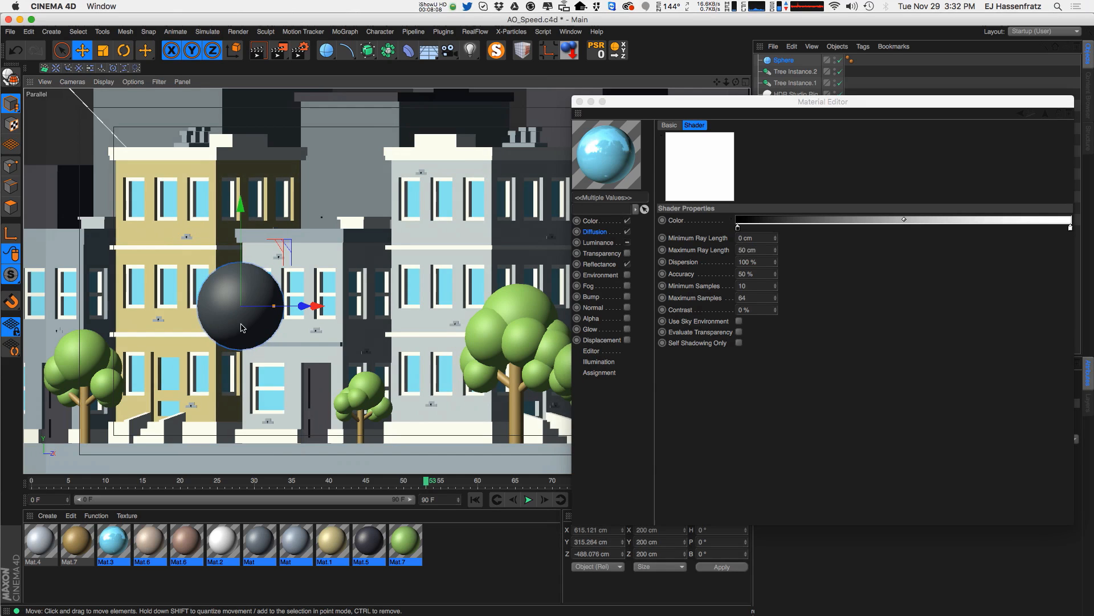
key(Delete)
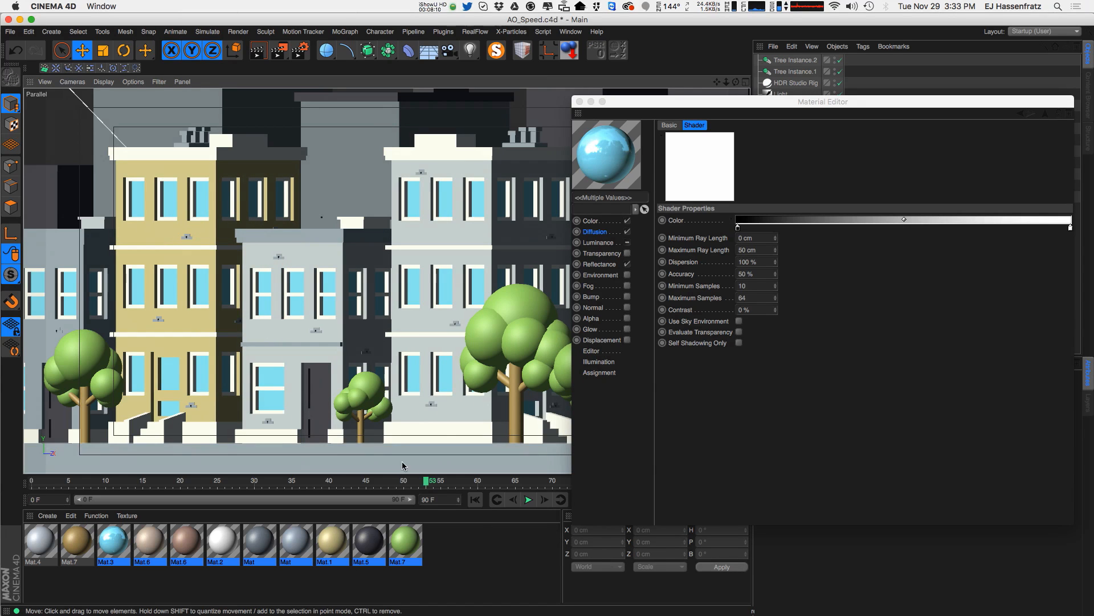
click(579, 102)
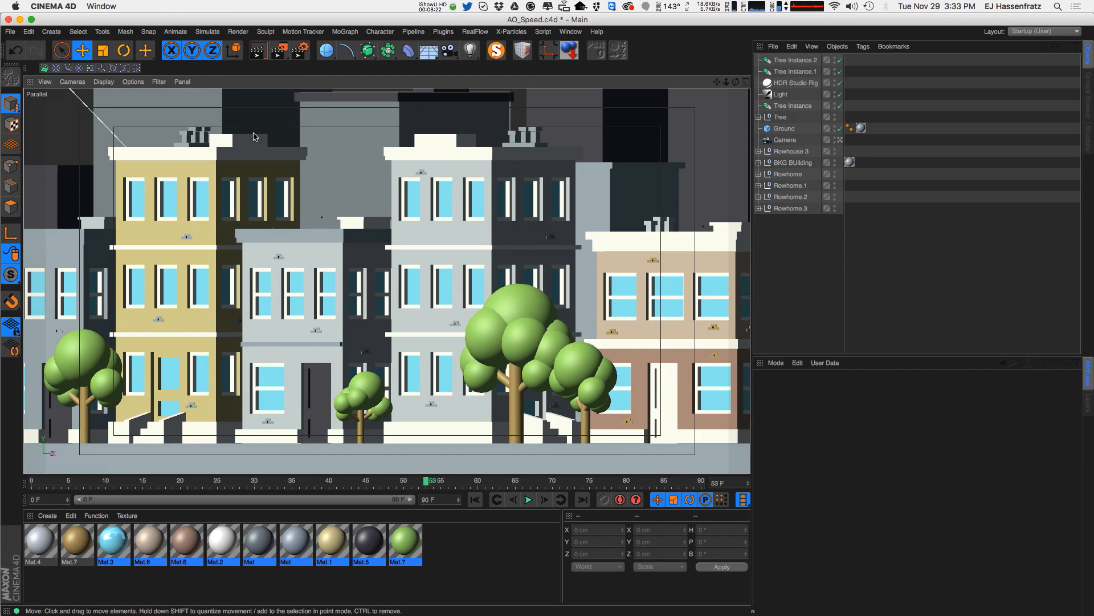
Add the Ambient Occlusion effect to the render settings and show its cache options.
drag(0, 250, 676, 146)
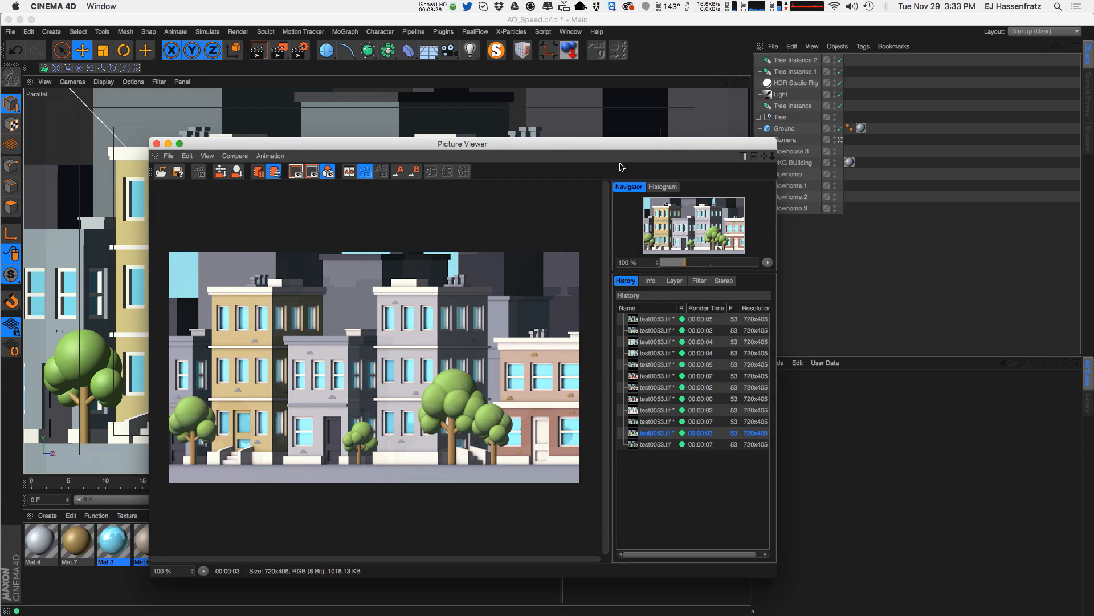
drag(305, 144, 377, 118)
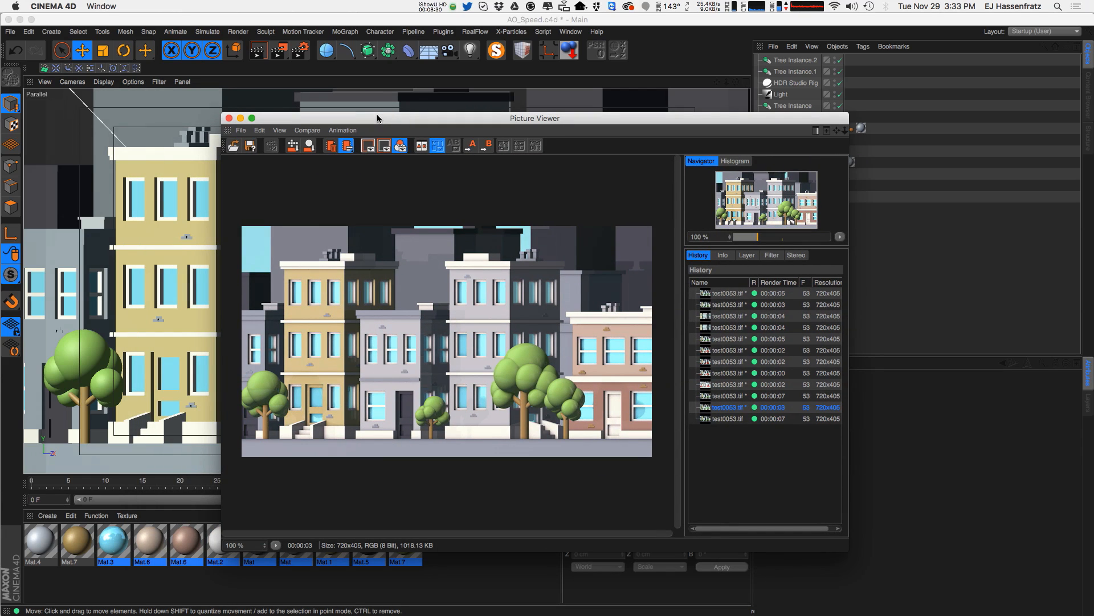
click(300, 51)
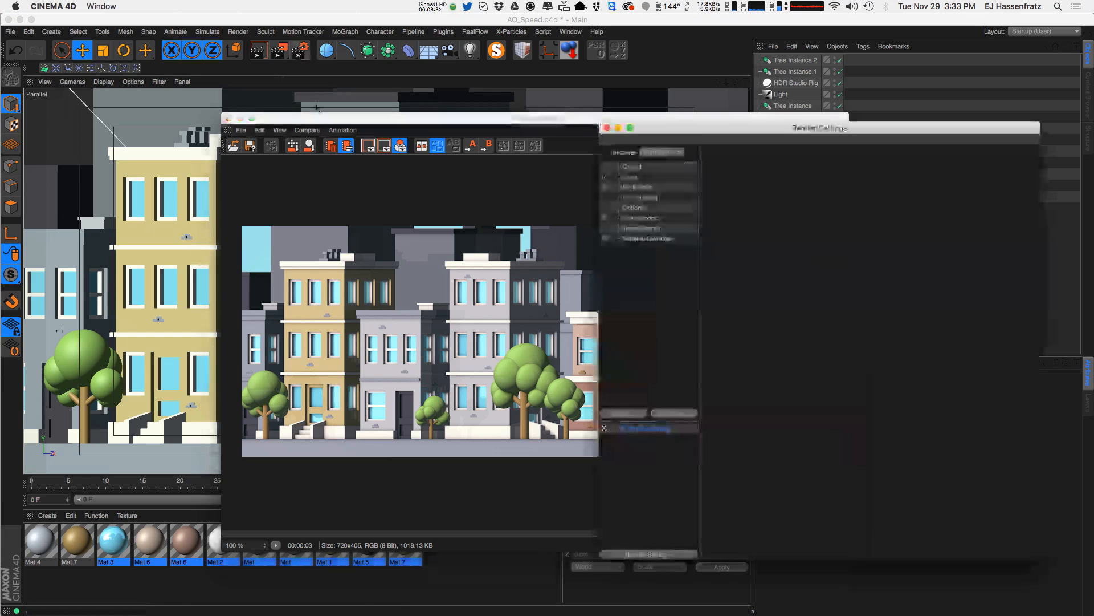
click(656, 229)
click(632, 414)
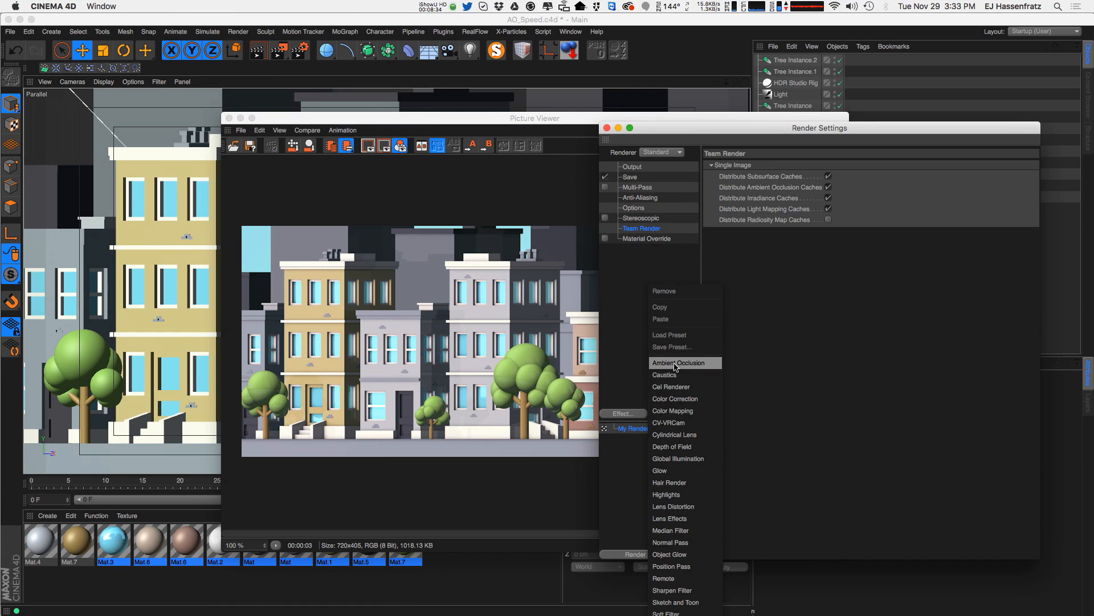
click(673, 370)
click(737, 167)
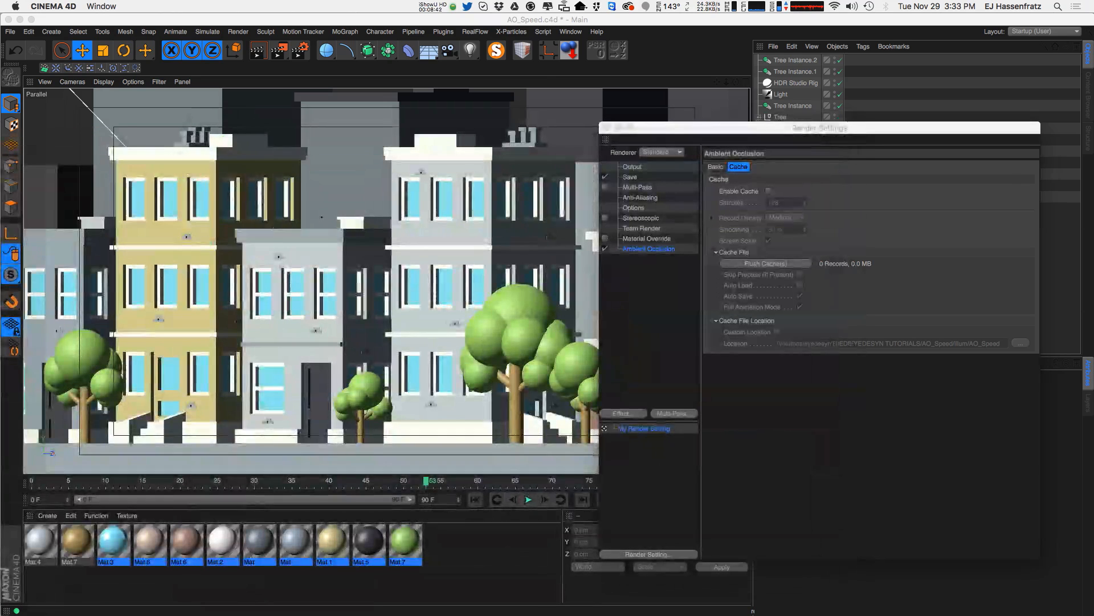
Select all the materials together and disable their Diffusion channel.
drag(449, 552, 26, 539)
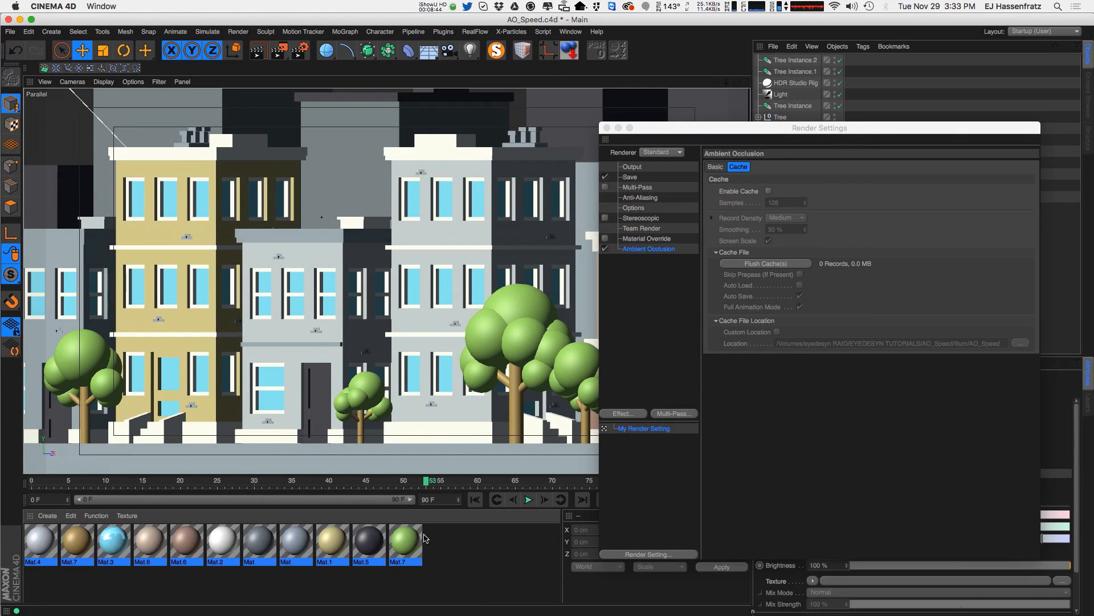
double_click(417, 550)
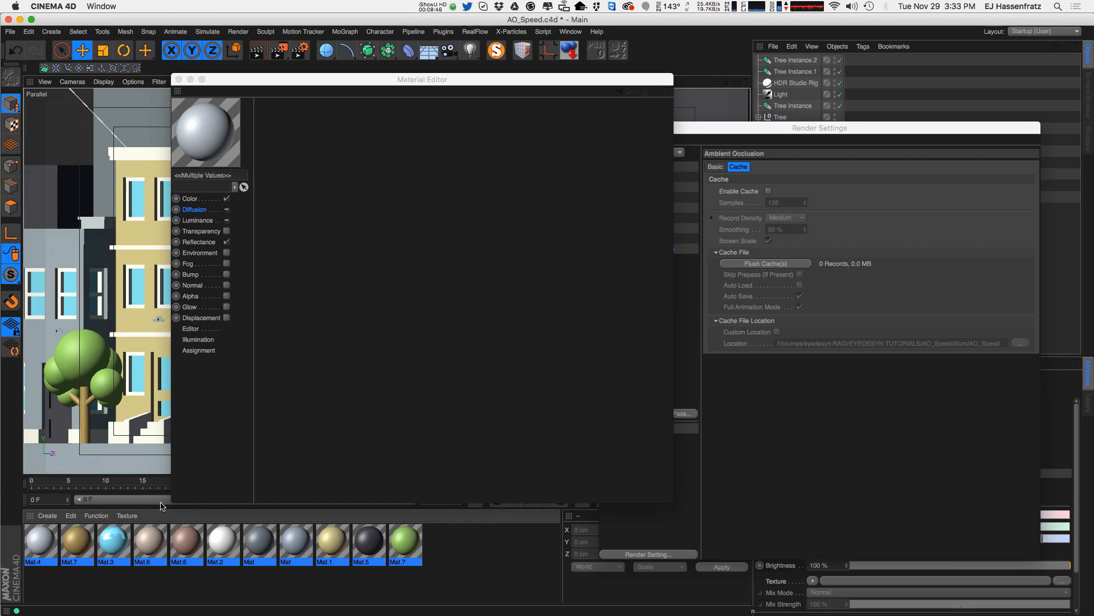
click(226, 210)
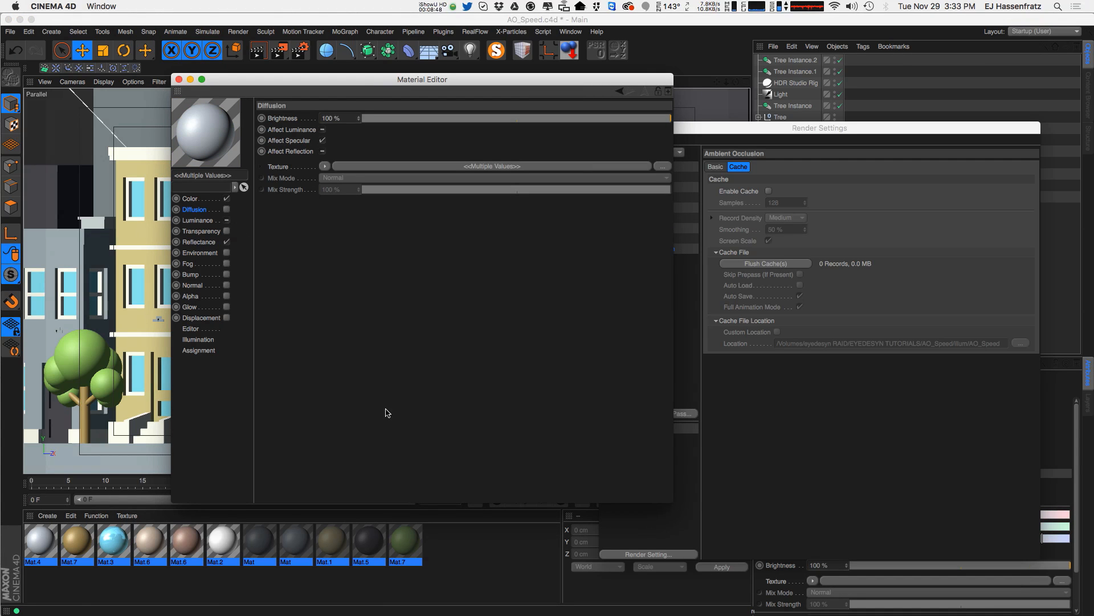
click(178, 79)
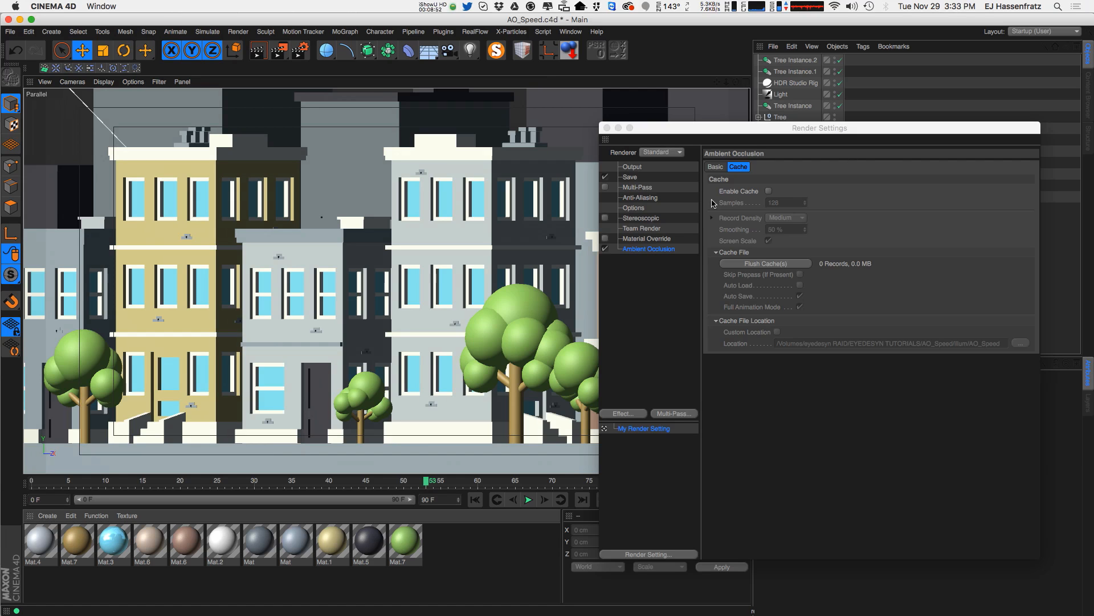
Set the Maximum Ray Length of the Ambient Occlusion render effect to 150 cm.
click(716, 166)
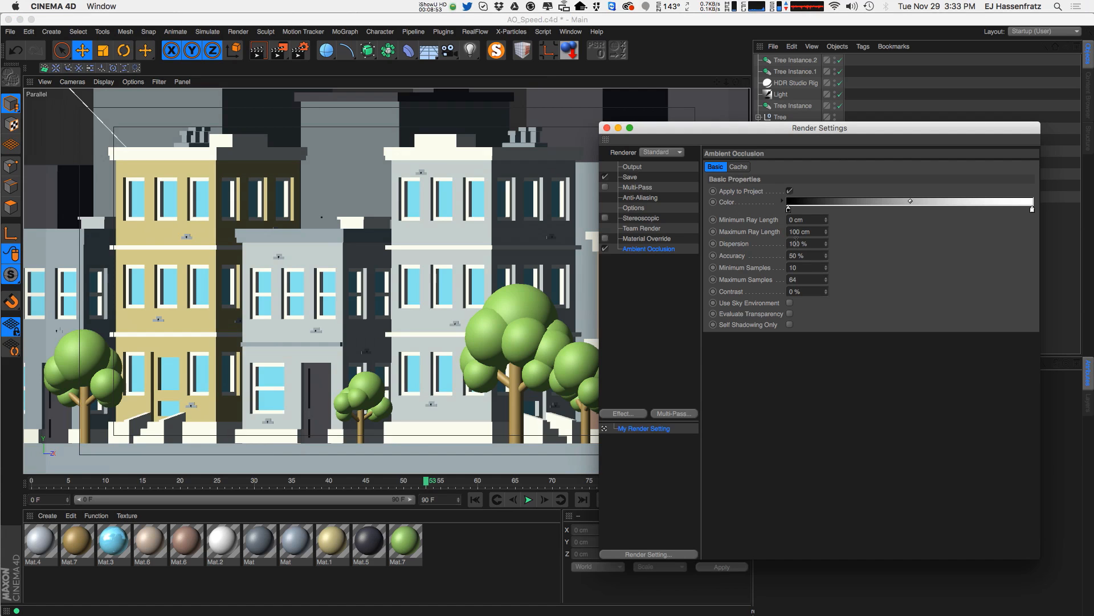
click(758, 229)
drag(796, 232, 702, 262)
text(150)
key(Return)
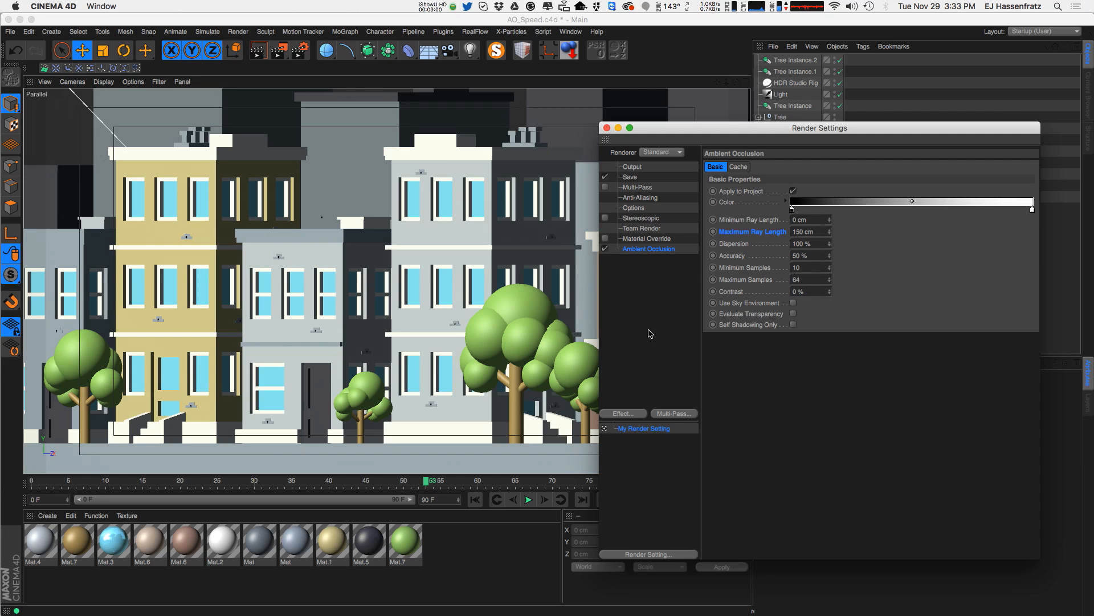
Enable the cache of the Ambient Occlusion effect and arrange the Picture Viewer beside the Render Settings window.
click(736, 168)
click(768, 191)
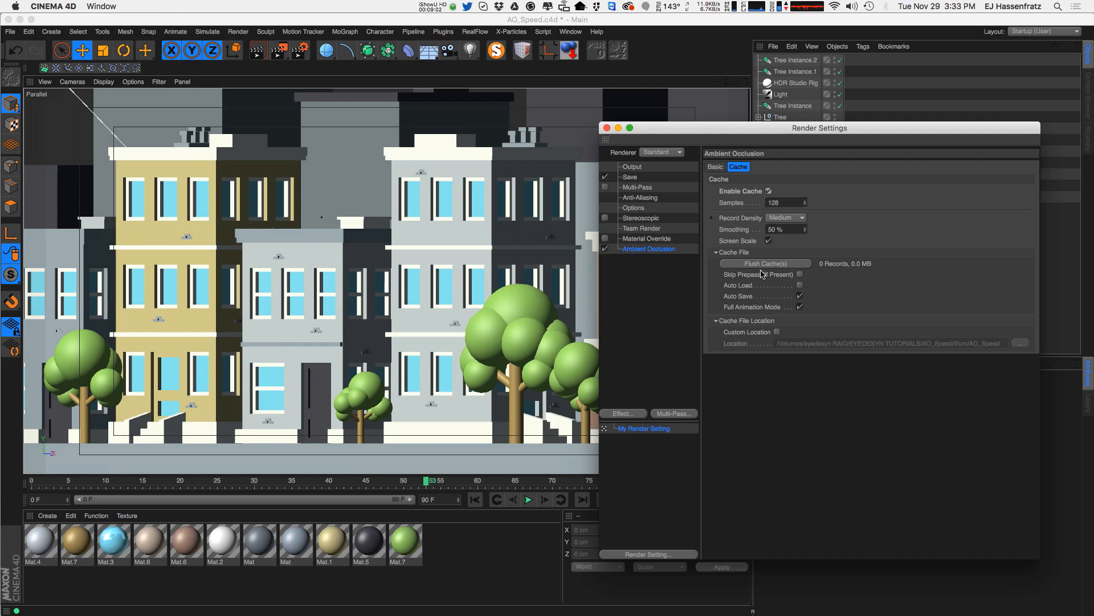
key(shift+r)
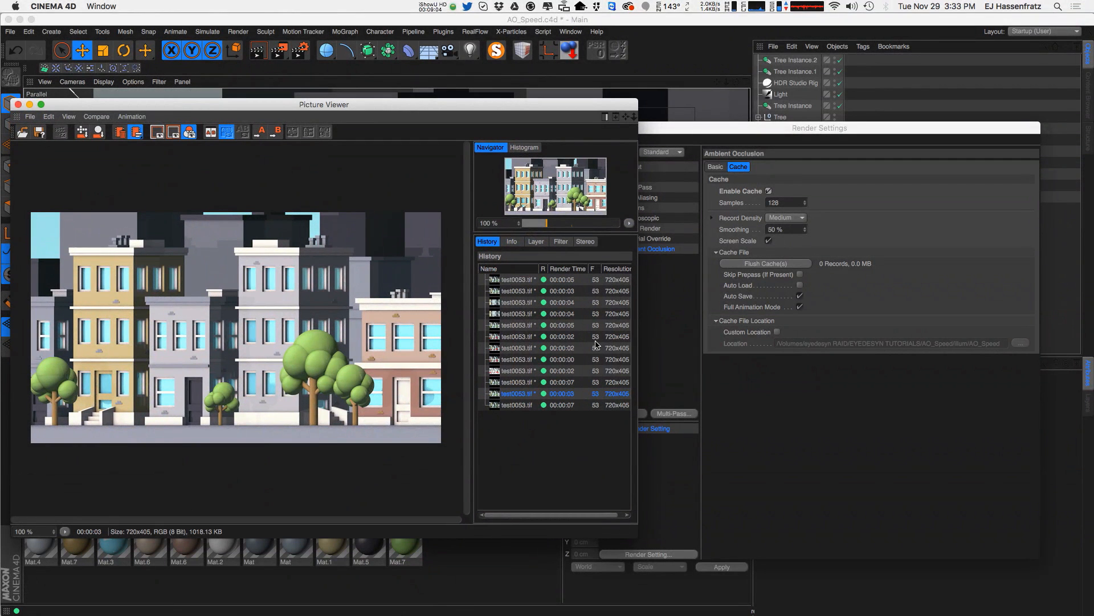
drag(638, 534, 596, 551)
drag(718, 134, 756, 119)
drag(496, 107, 502, 105)
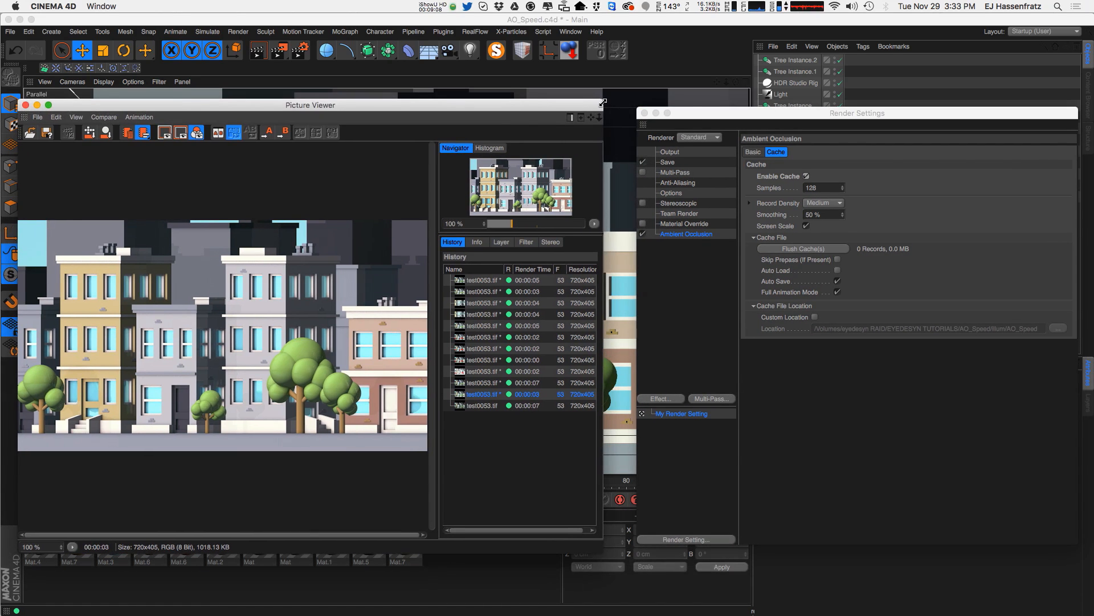
drag(603, 99, 617, 100)
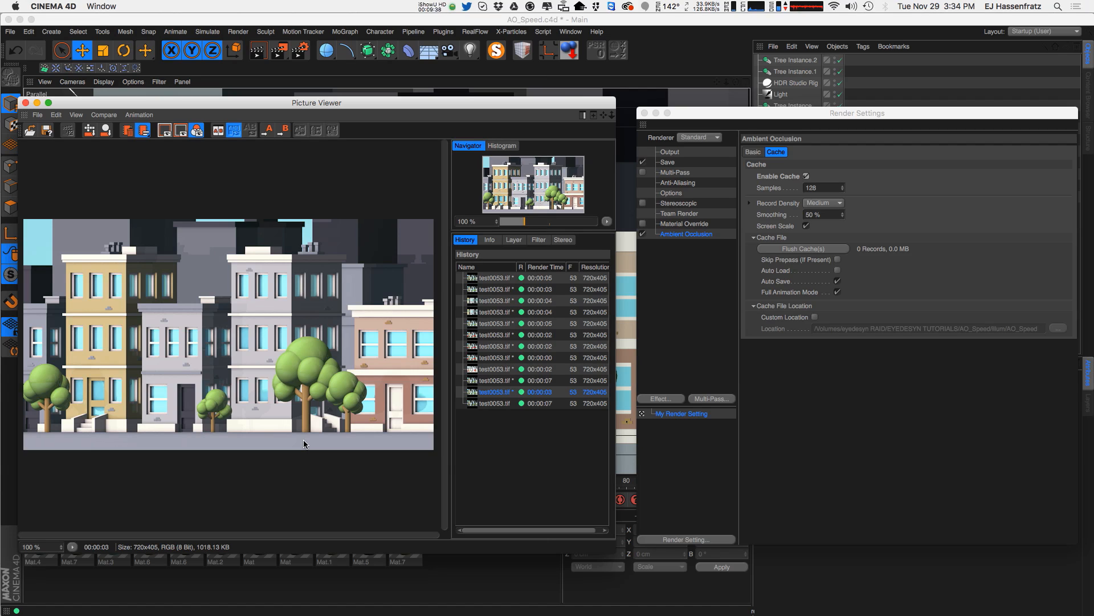
Turn off Full Animation Mode for the Ambient Occlusion cache and render to the Picture Viewer, overwriting test0053.tif.
key(super+Tab)
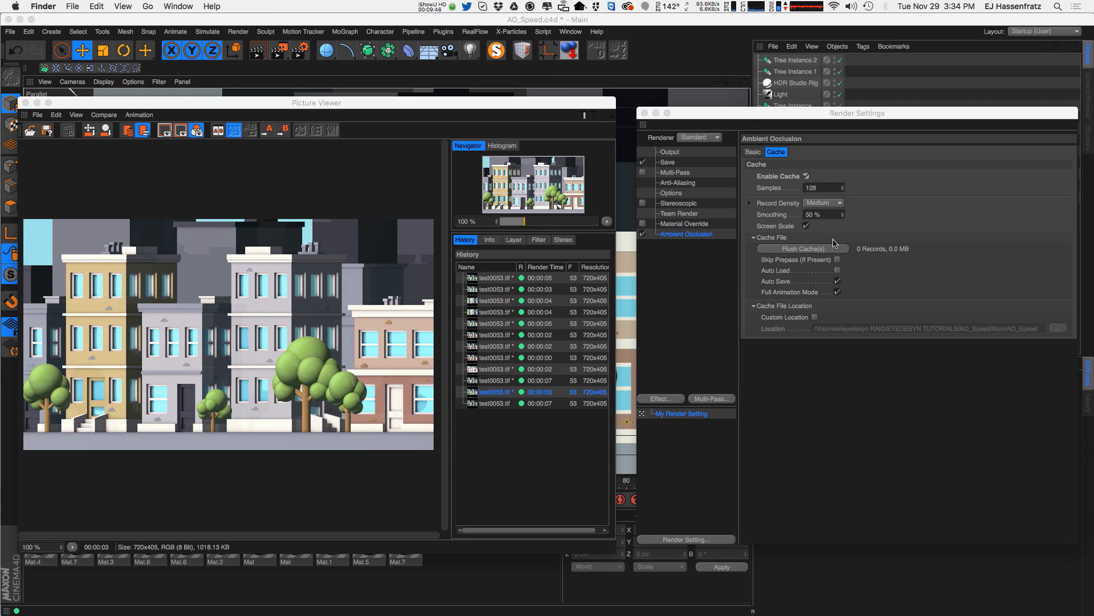
click(792, 287)
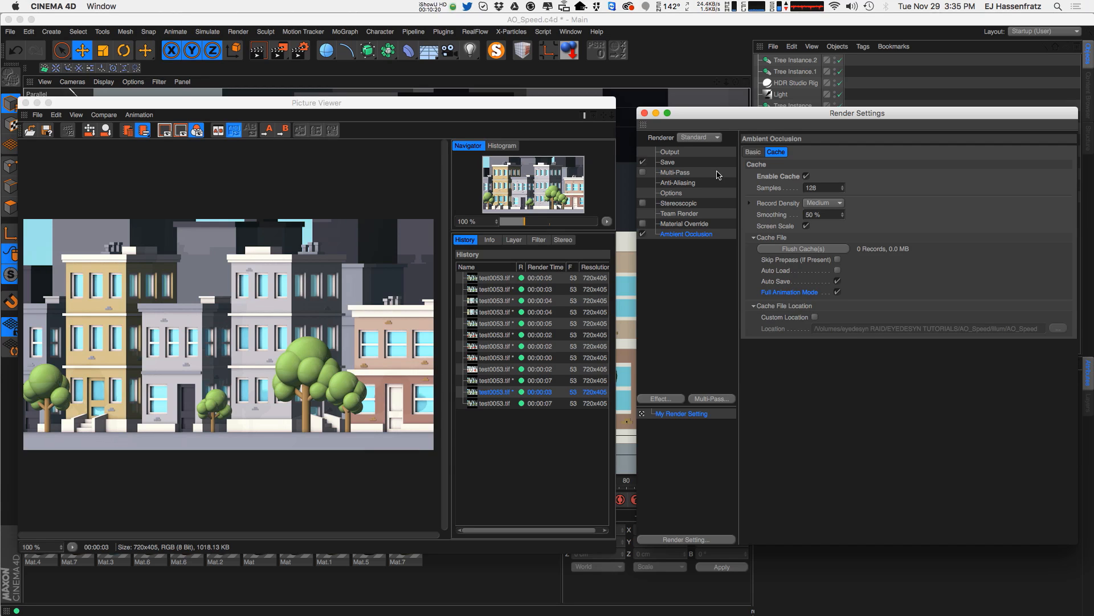
click(838, 292)
drag(279, 51, 340, 110)
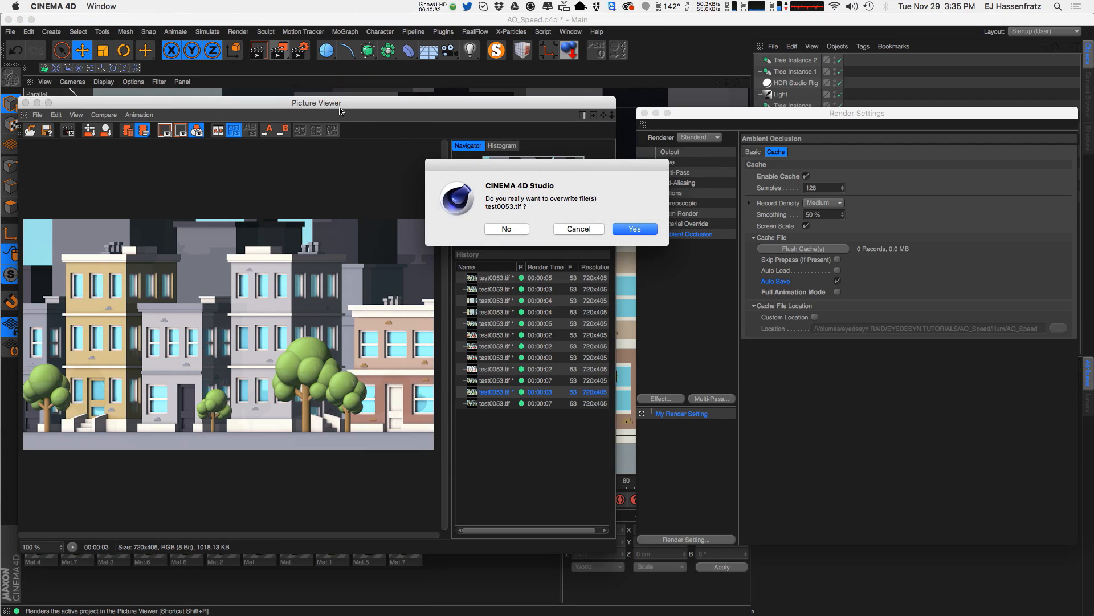
key(Return)
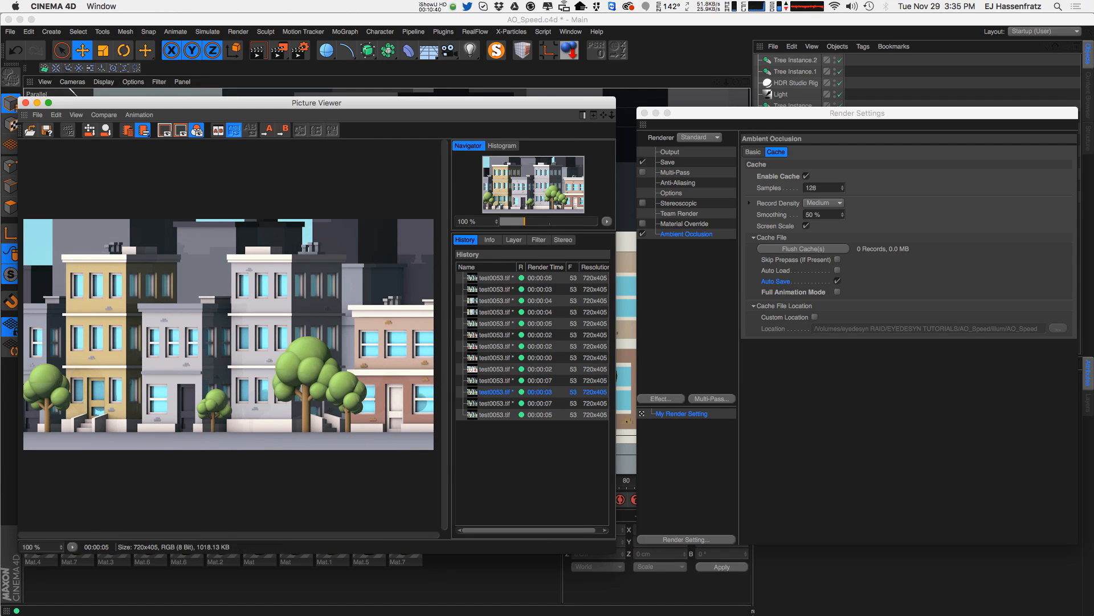
Switch to Finder, examine the AO_Speed.ao cache file in the project's illum folder, and return to Cinema 4D.
key(super+Tab)
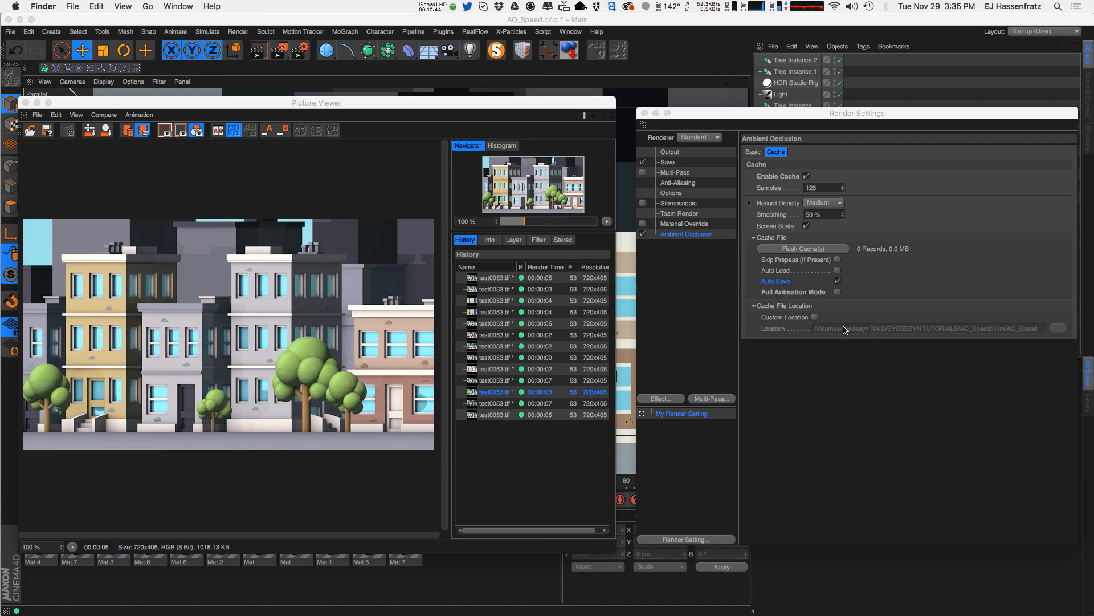
drag(0, 256, 640, 133)
click(502, 255)
drag(503, 150, 653, 179)
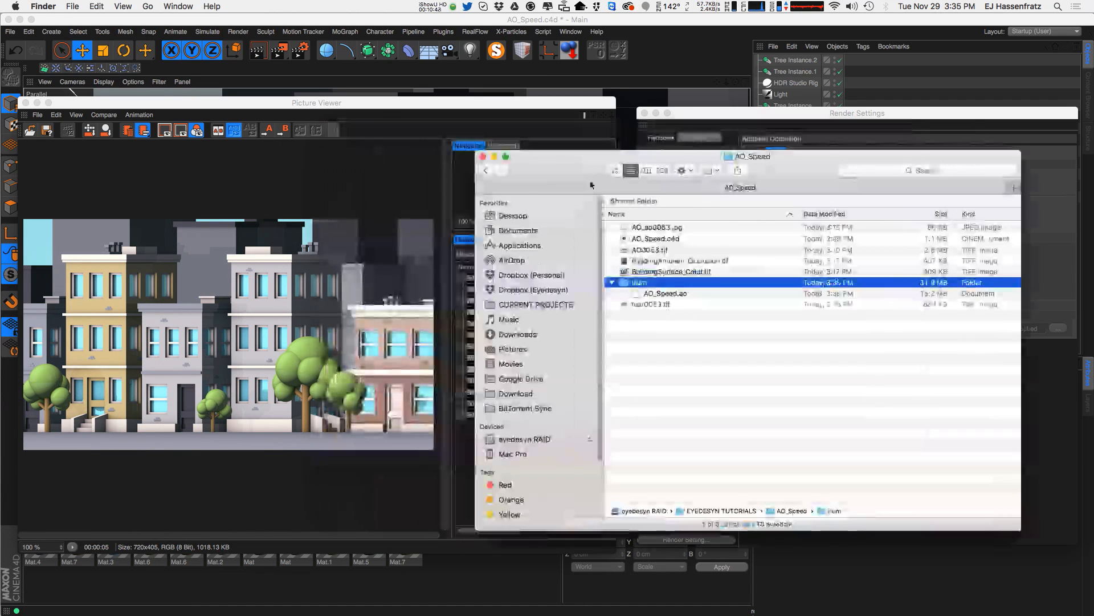
click(675, 296)
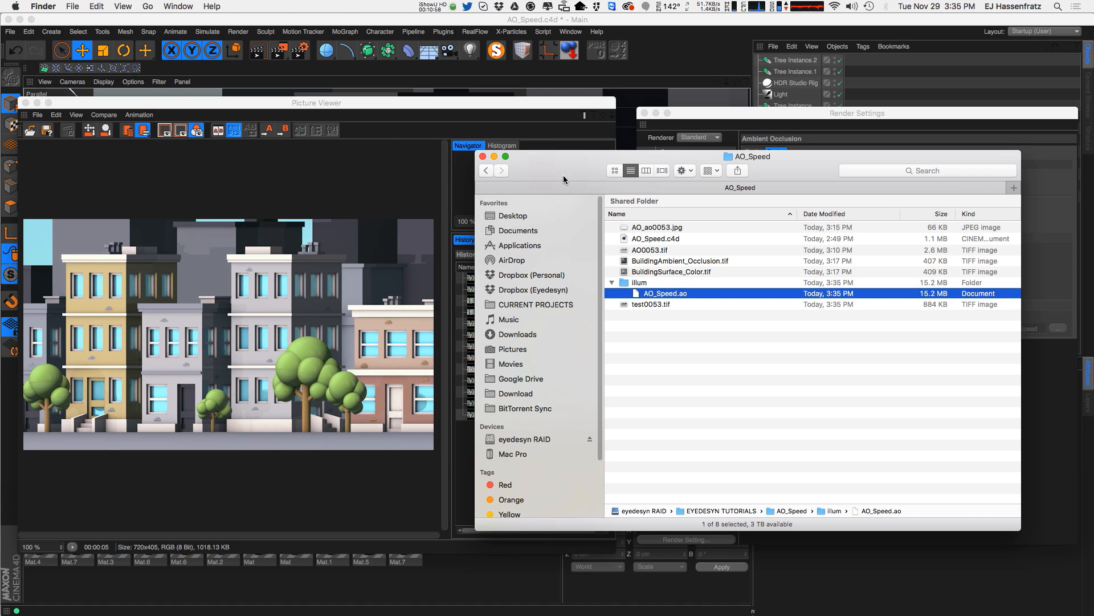
double_click(542, 166)
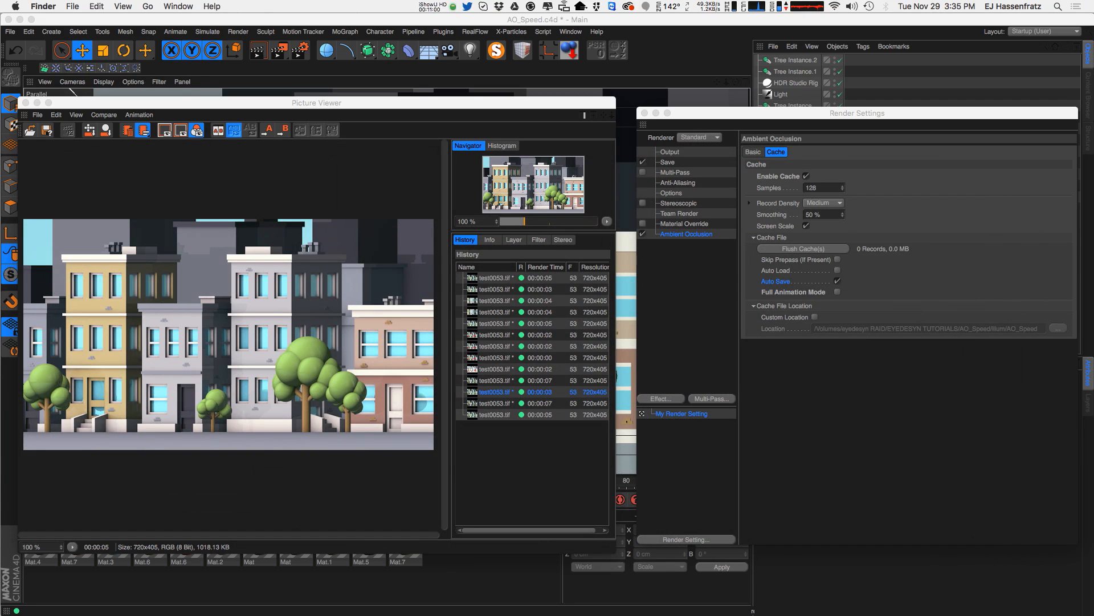
click(781, 371)
Change the color of the green tree material Mat.7 to red ED1C09 and bring the Picture Viewer back into view.
drag(446, 108, 471, 108)
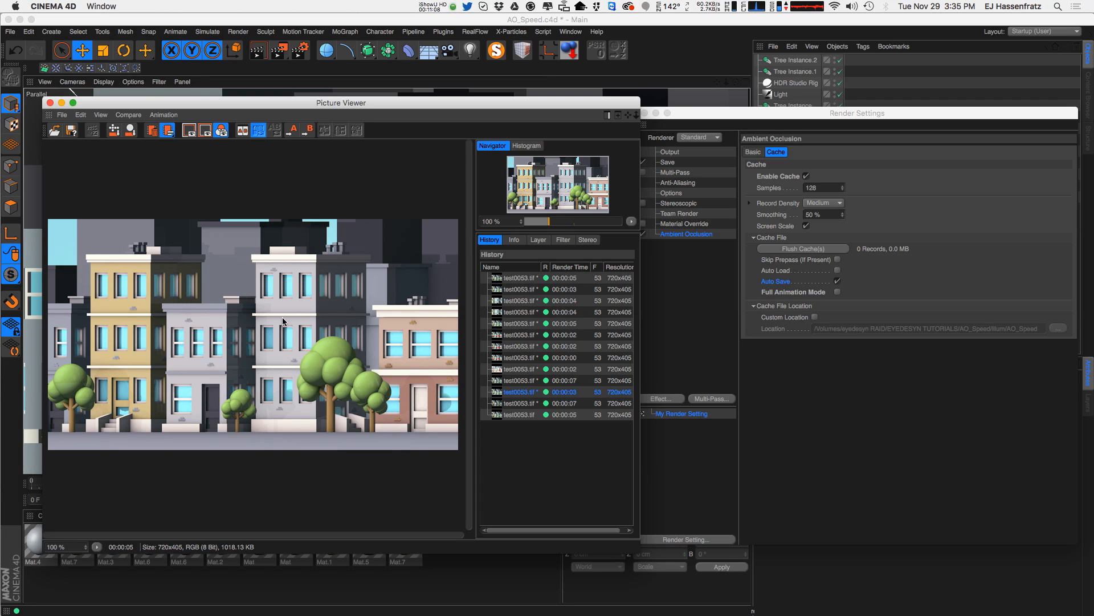
drag(482, 107, 0, 125)
click(401, 540)
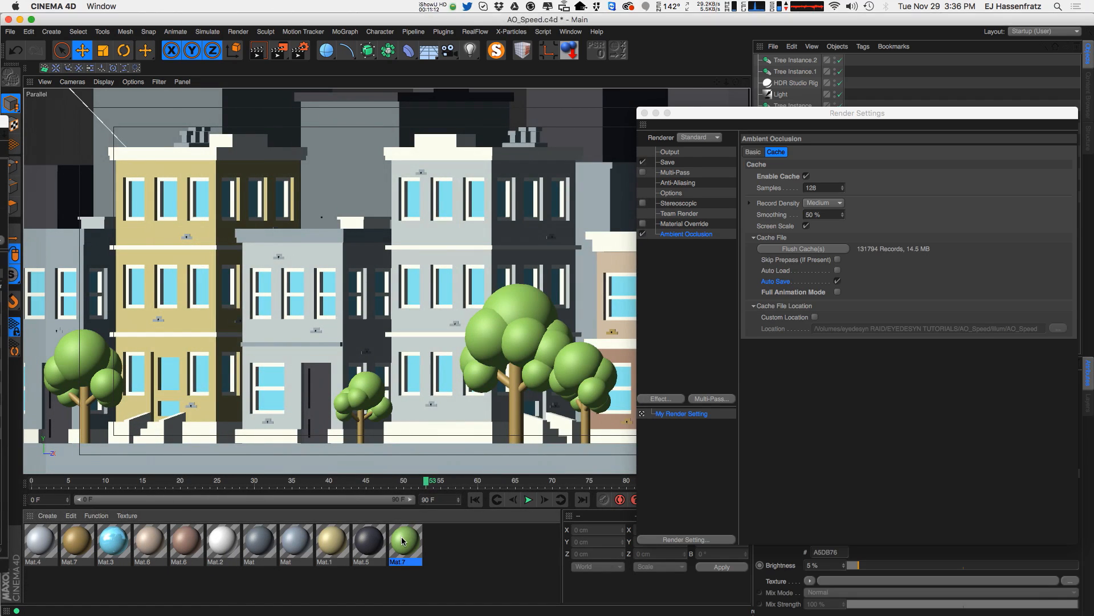
double_click(401, 540)
click(216, 198)
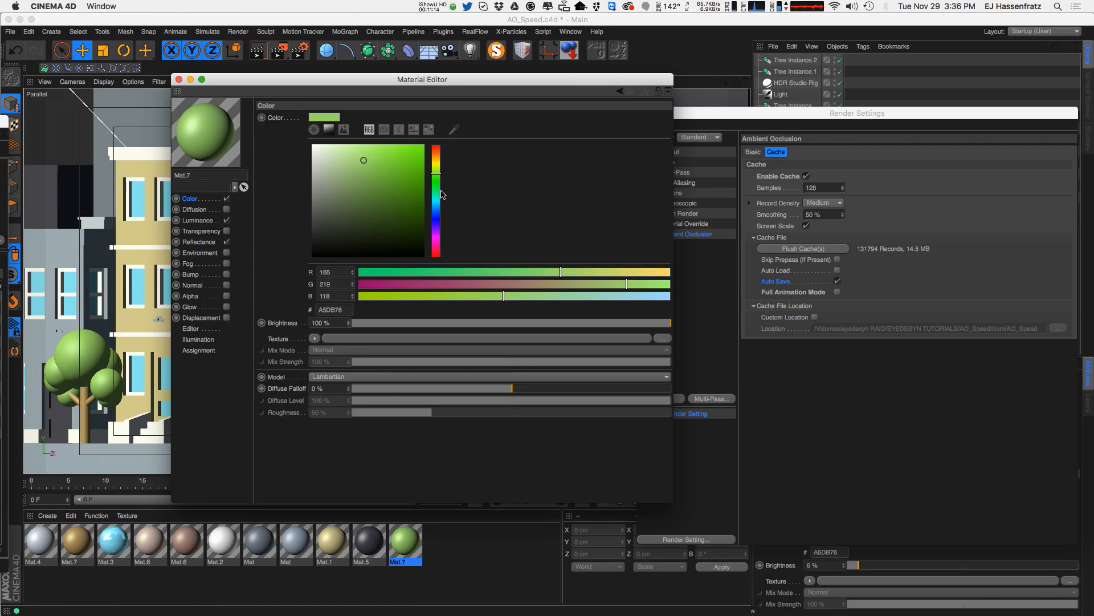
drag(442, 194, 436, 147)
click(421, 152)
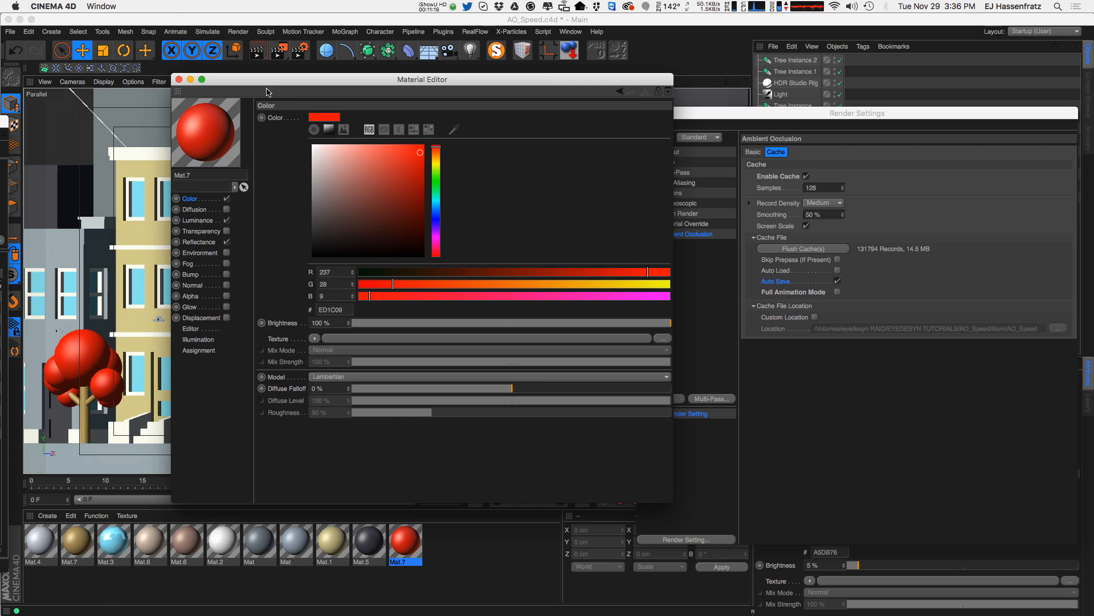
click(179, 79)
drag(2, 122, 506, 101)
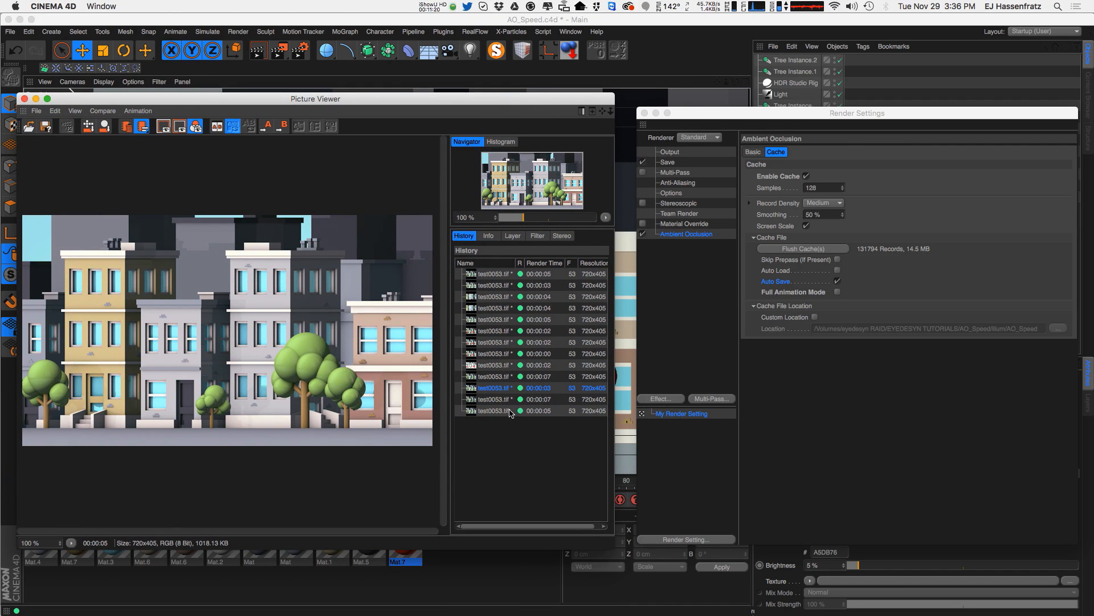
Turn on Auto Load and Skip Prepass (If Present) for the Ambient Occlusion cache file.
drag(388, 103, 393, 100)
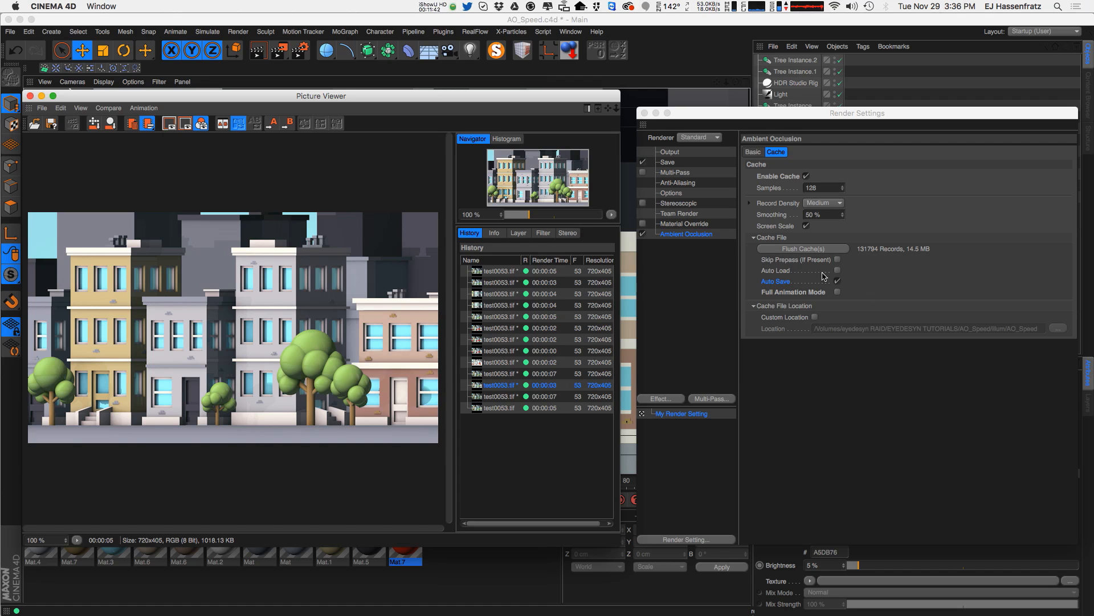
click(797, 271)
click(838, 271)
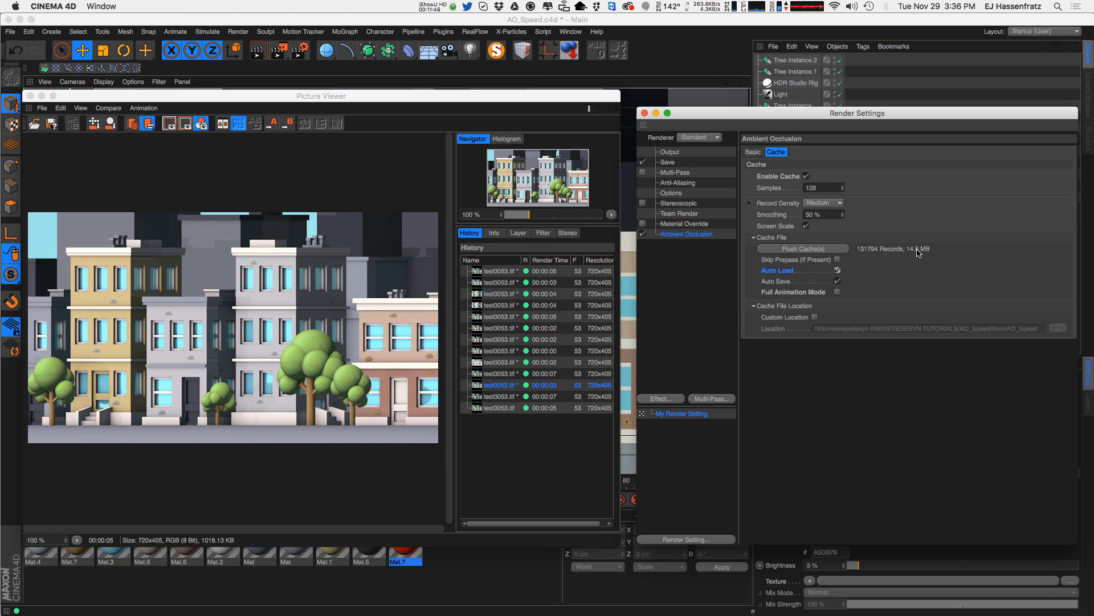
drag(0, 308, 0, 273)
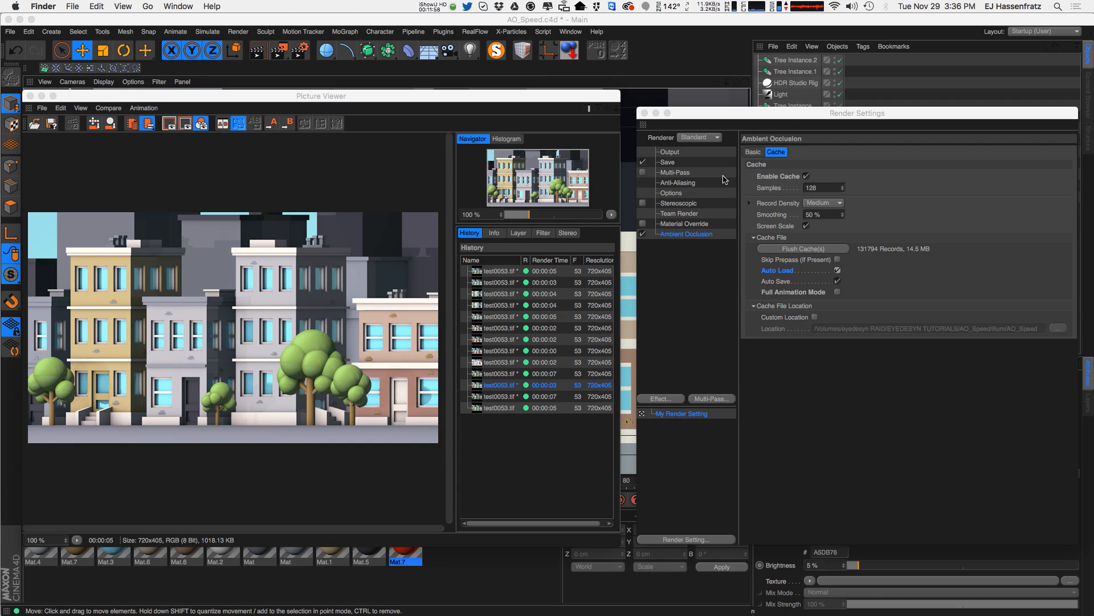
click(781, 273)
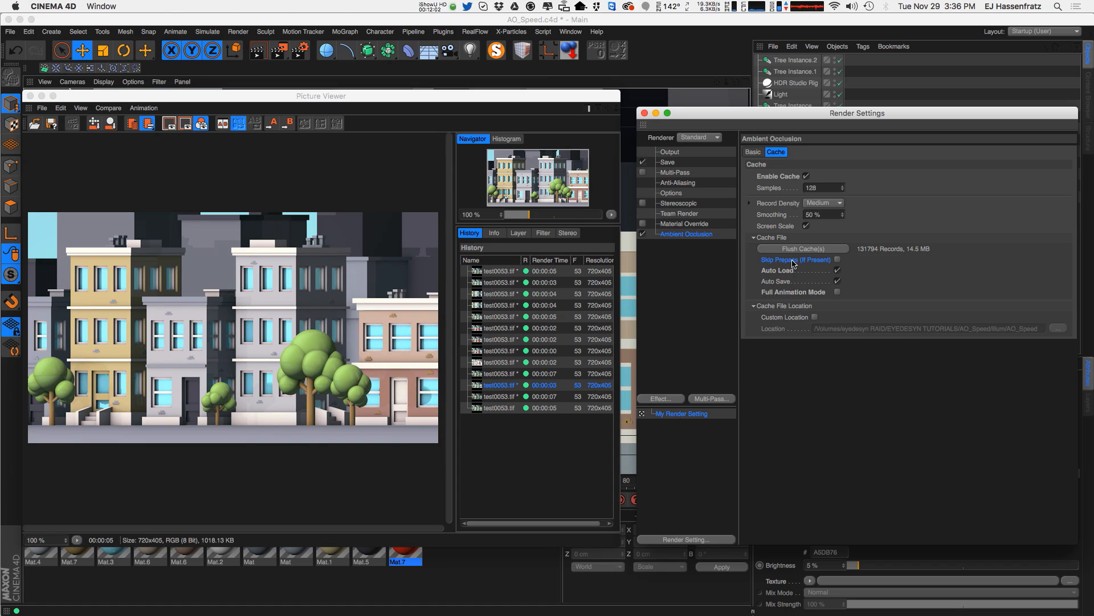
click(838, 260)
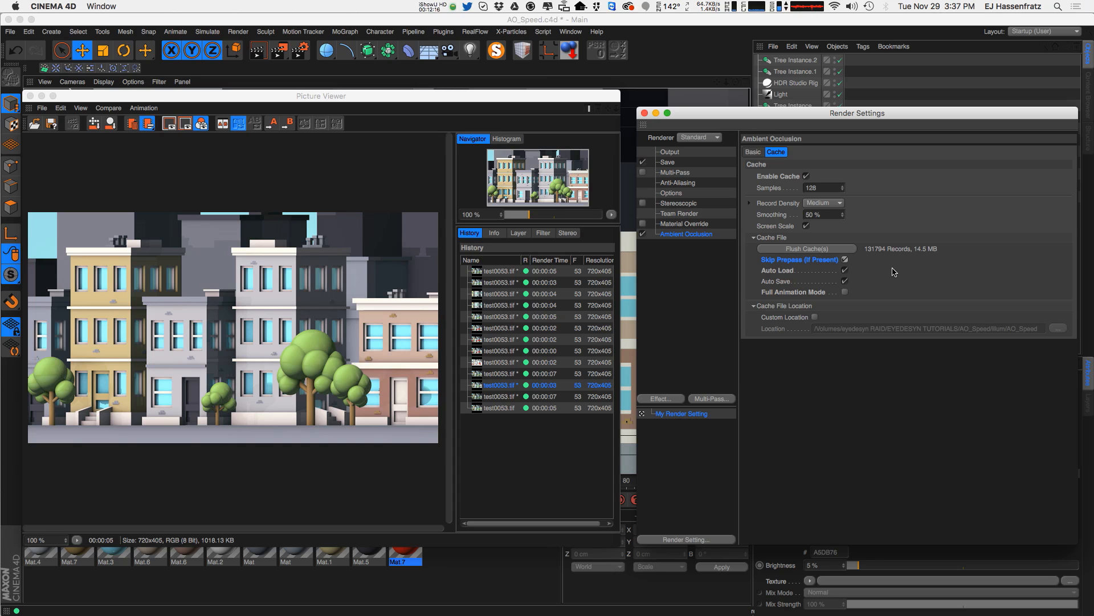
Render the red-tree scene to the Picture Viewer, overwriting test0053.tif.
click(303, 95)
drag(282, 50, 337, 104)
click(341, 110)
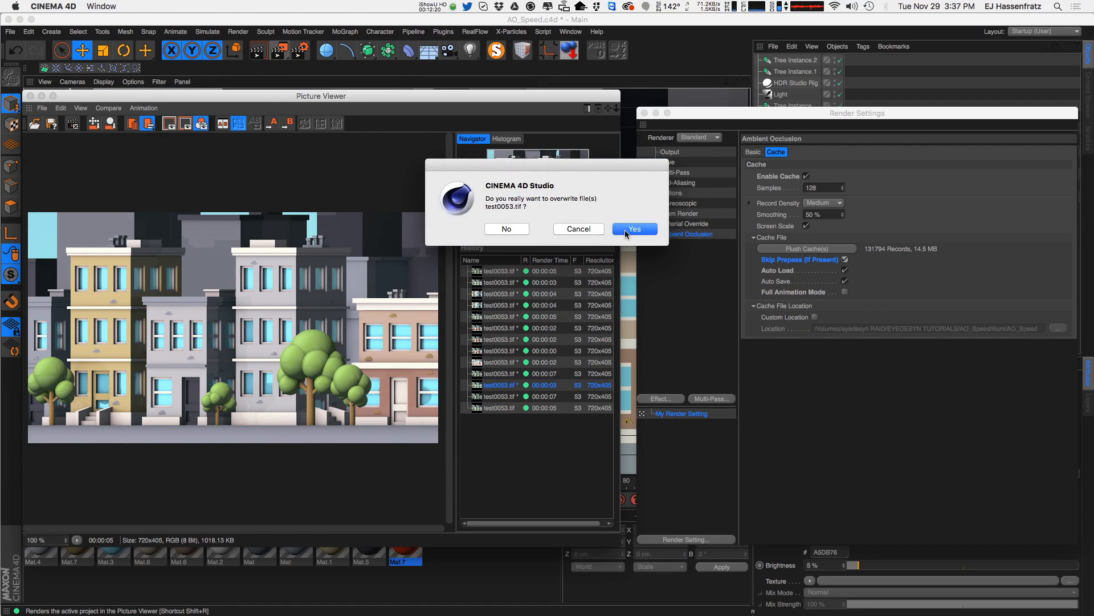
click(626, 234)
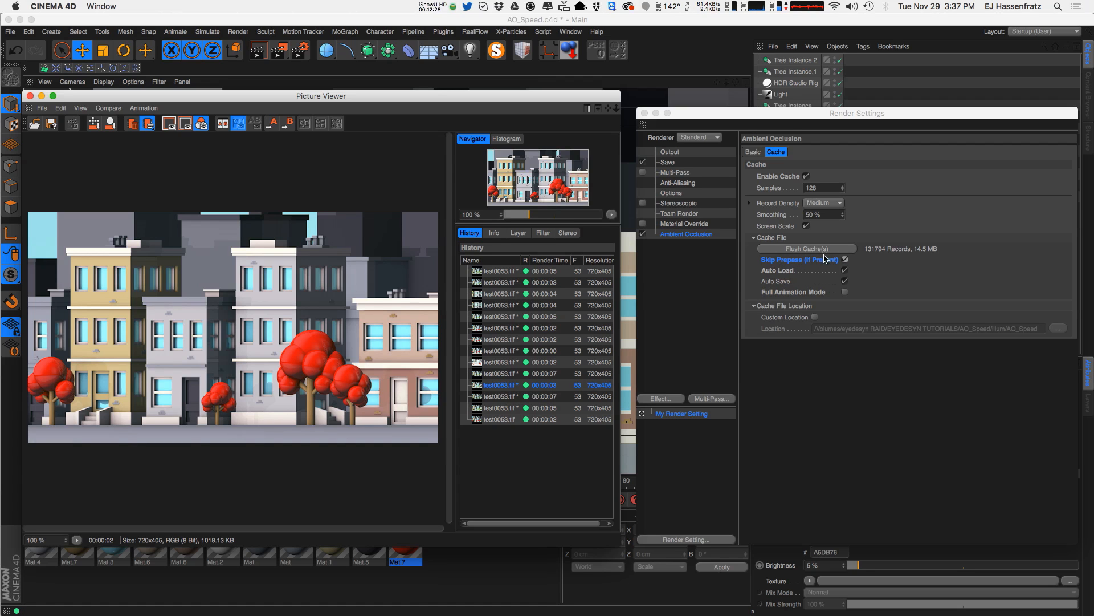
Compare the image and render time of the newest render with the previous green-tree render in the history.
click(500, 407)
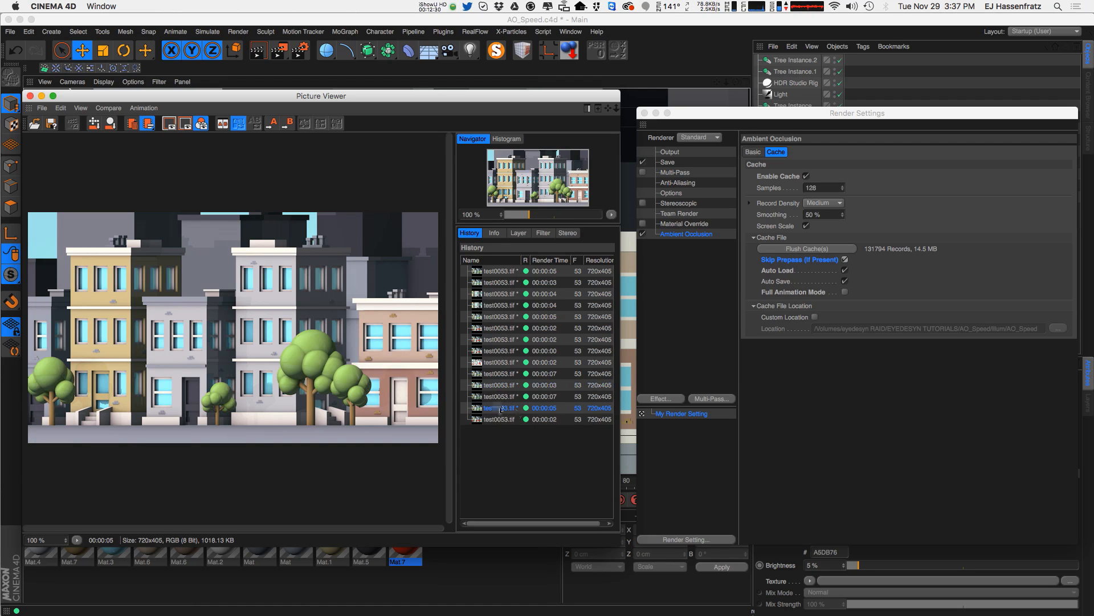
click(548, 420)
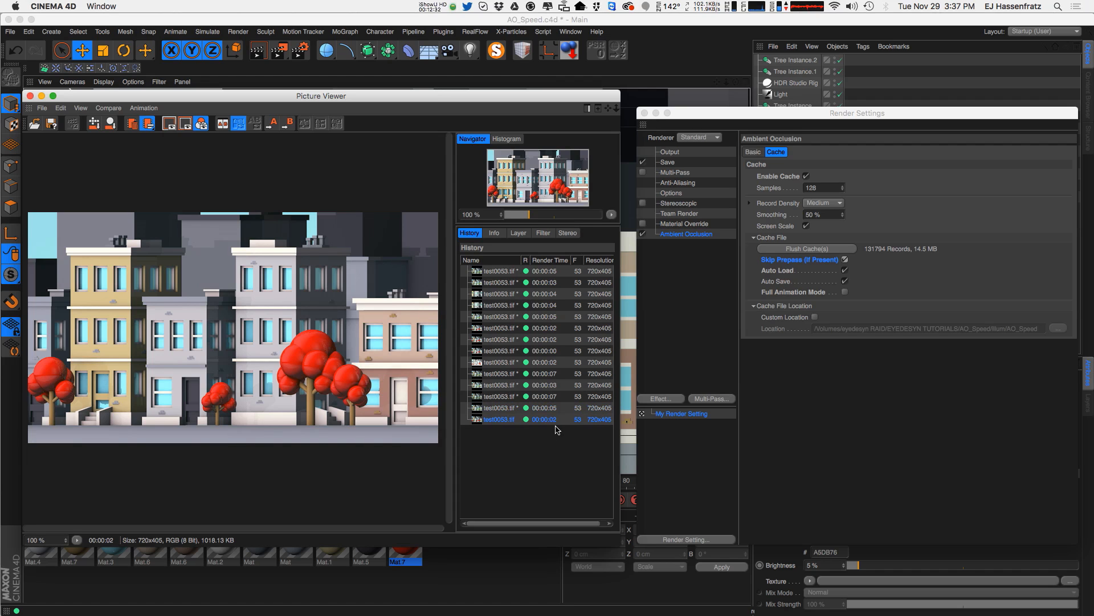
click(544, 408)
click(544, 420)
click(779, 428)
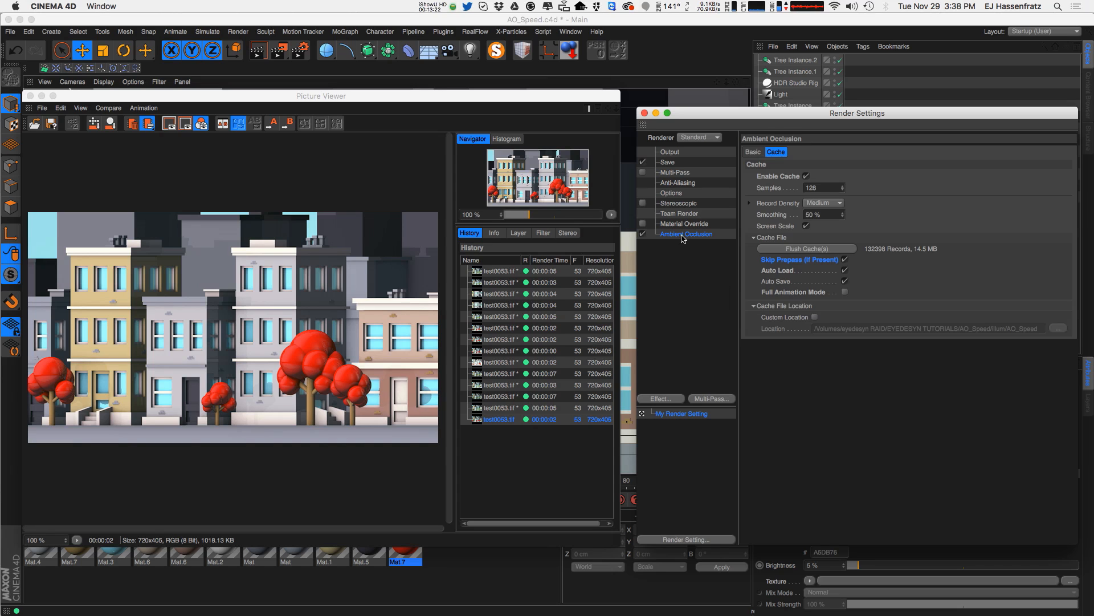
Enable Multi-Pass output in the render settings and add an Ambient Occlusion pass.
click(752, 151)
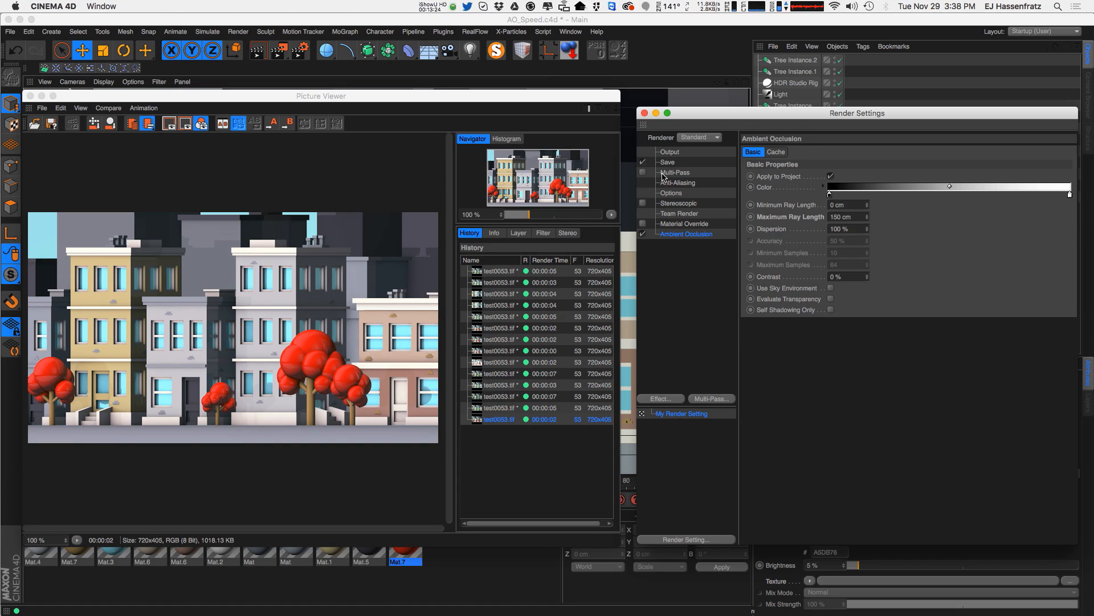
click(662, 174)
click(643, 172)
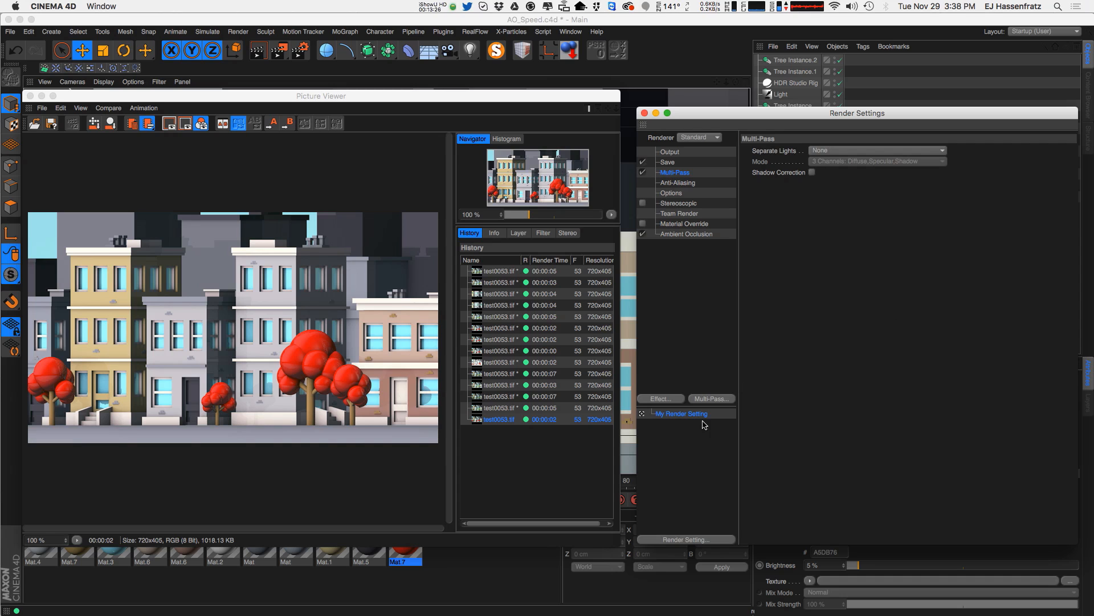
click(661, 398)
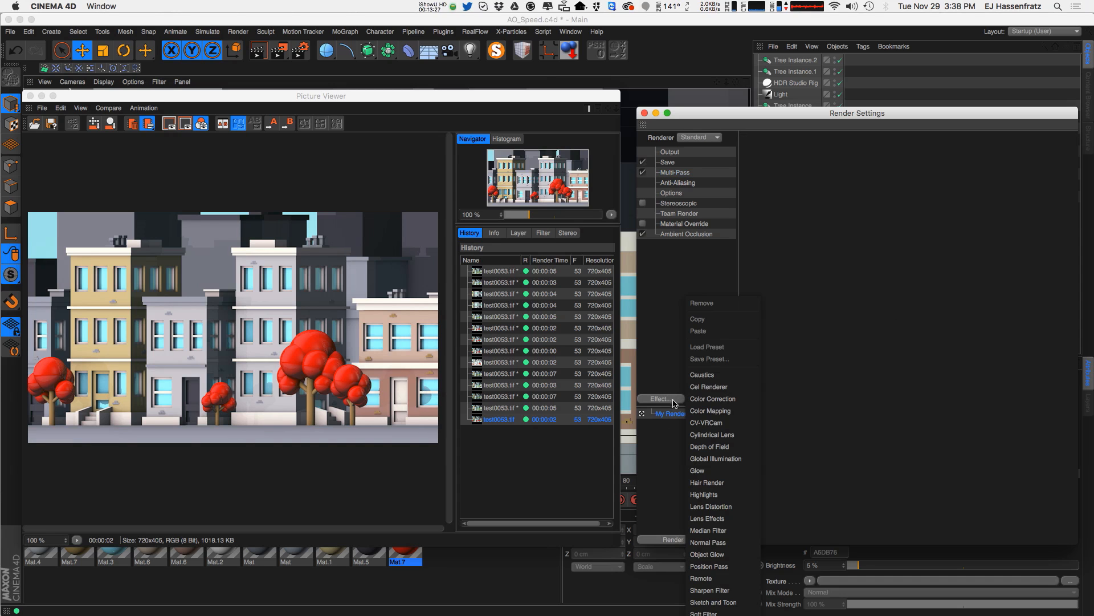
click(669, 351)
click(712, 398)
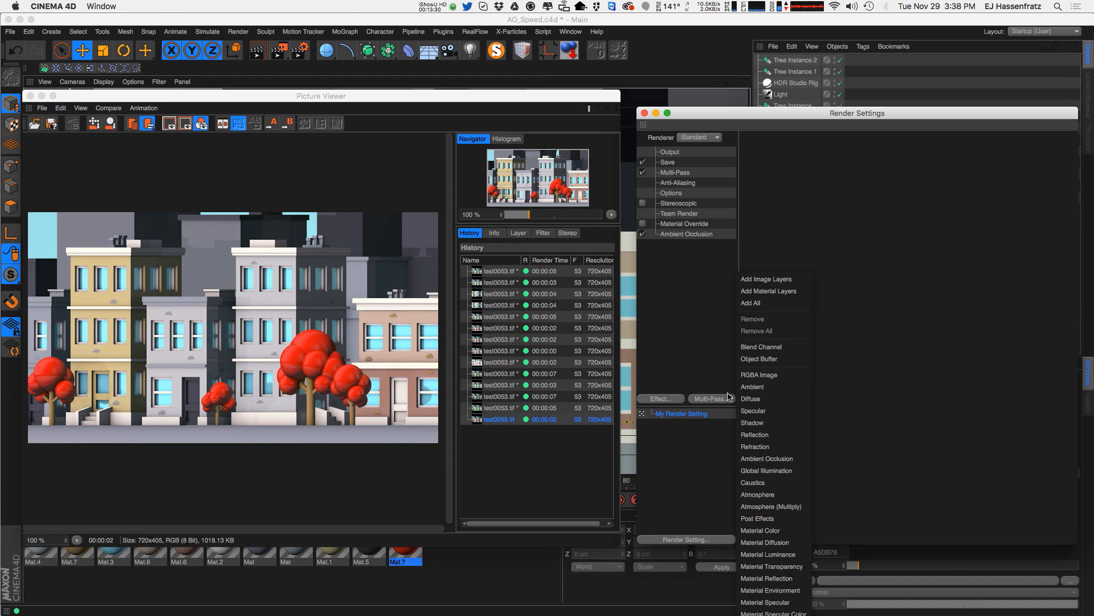
click(783, 460)
Save the multi-pass image in JPEG format under the file name AO in the AO_Speed folder.
click(667, 162)
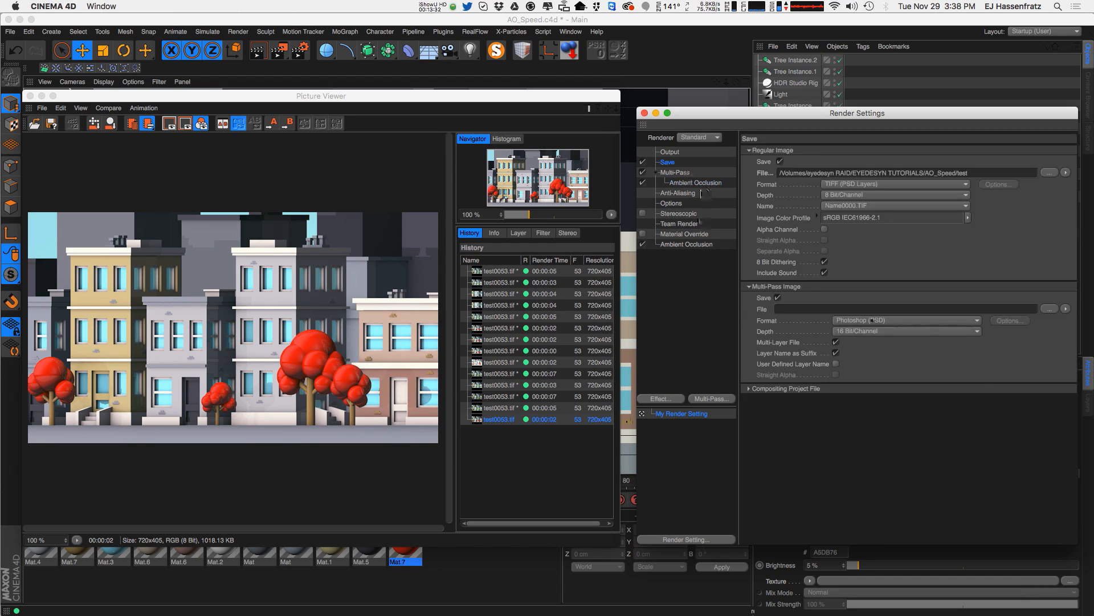
click(895, 320)
click(845, 379)
click(1050, 309)
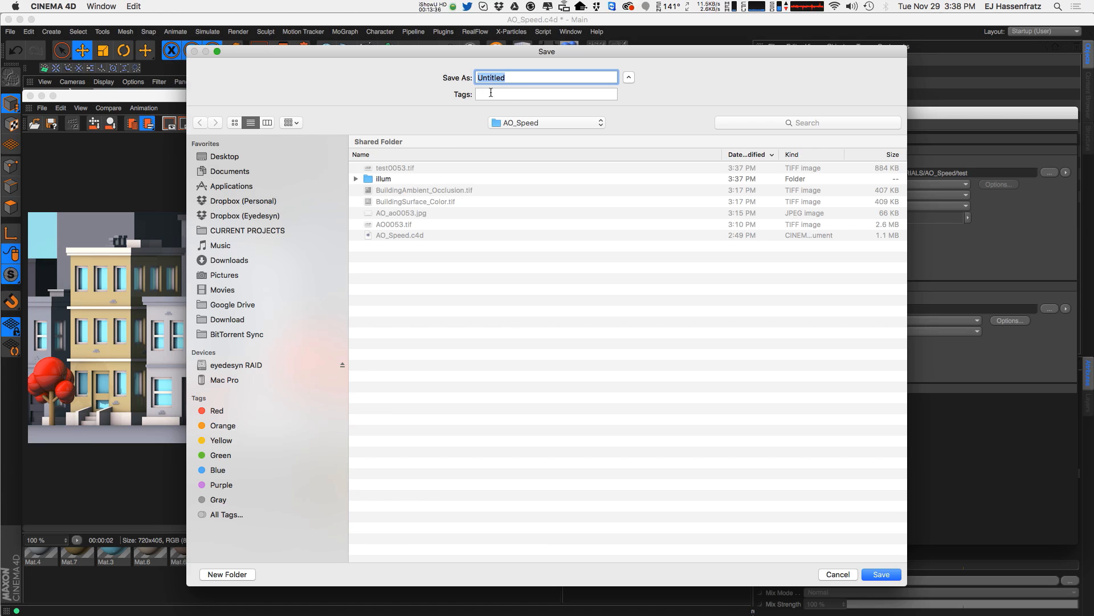
text(AO)
key(Return)
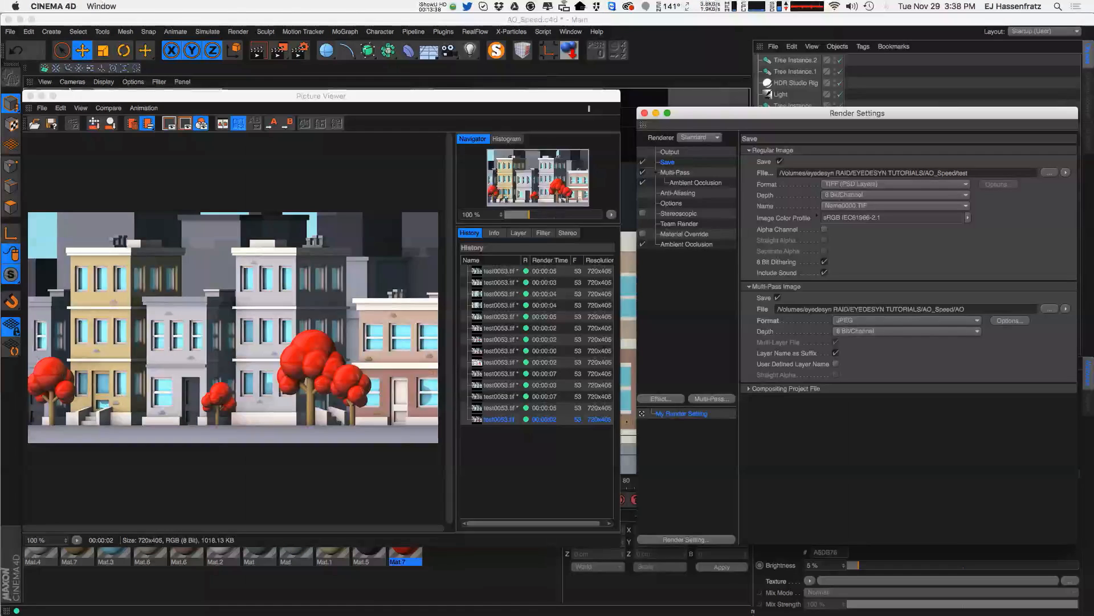
Check the Ambient Occlusion effect's basic properties and render the scene with its multi-pass to the Picture Viewer, accepting the overwrite.
click(684, 245)
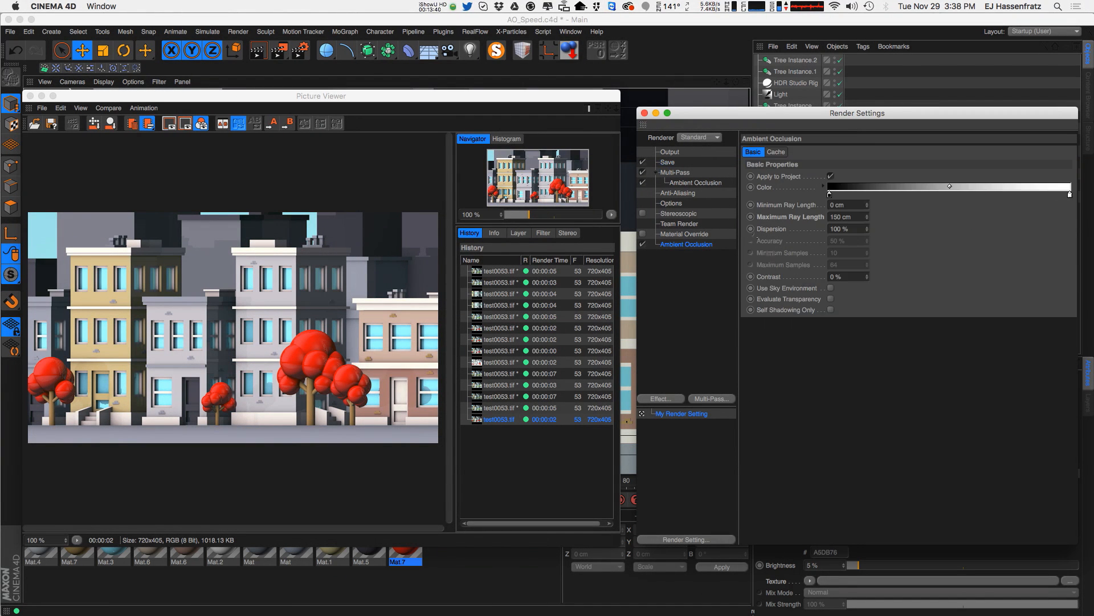
drag(283, 52, 352, 122)
key(Return)
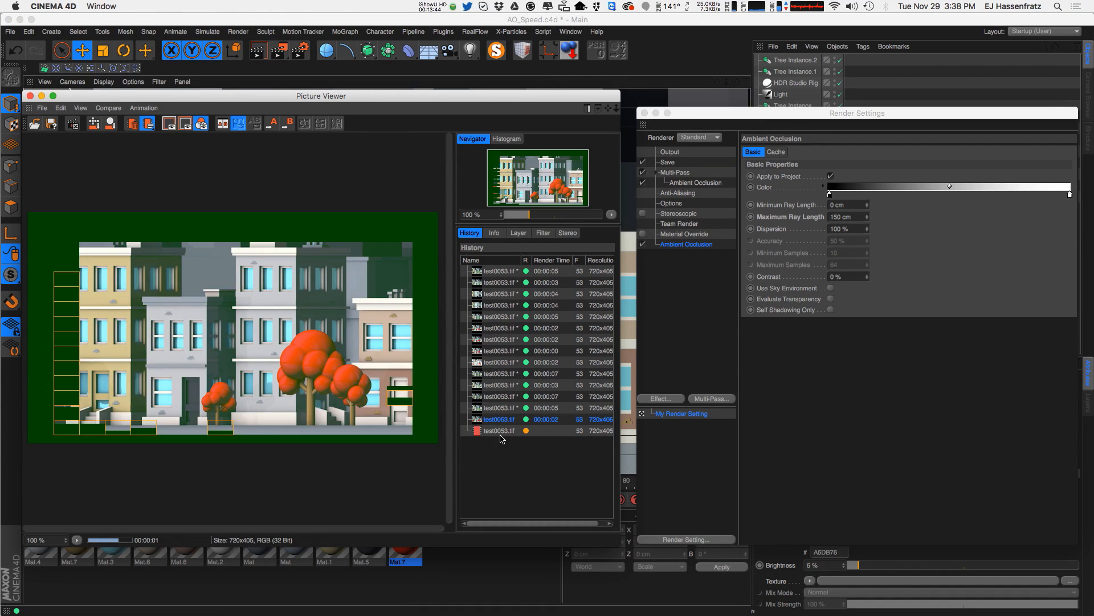
Examine the Ambient Occlusion layer as a single pass, then restore the full image and return to the render history.
click(494, 233)
click(518, 233)
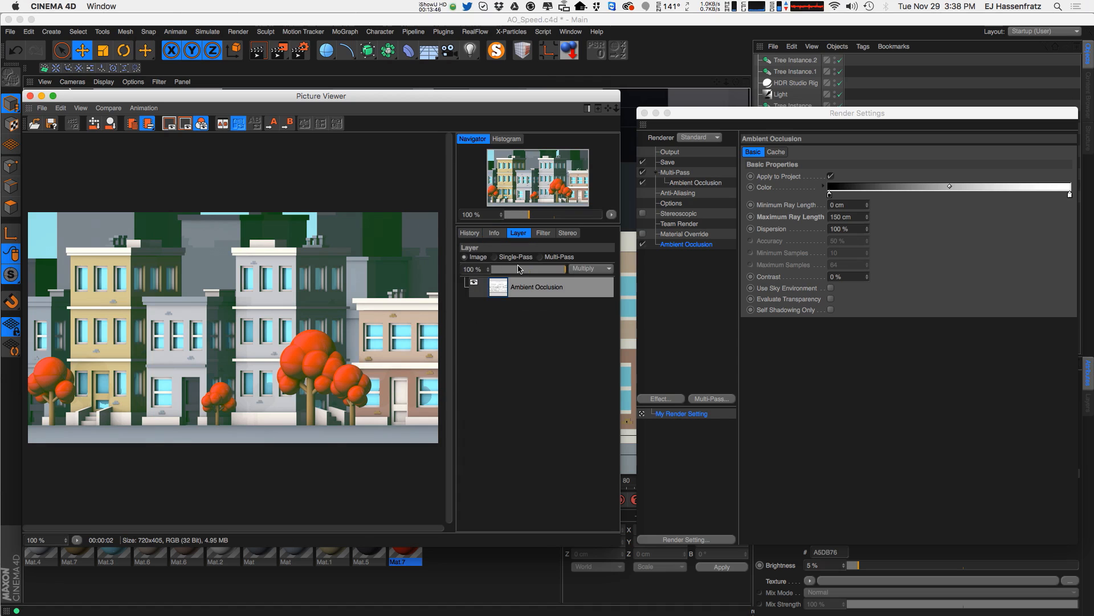
click(505, 288)
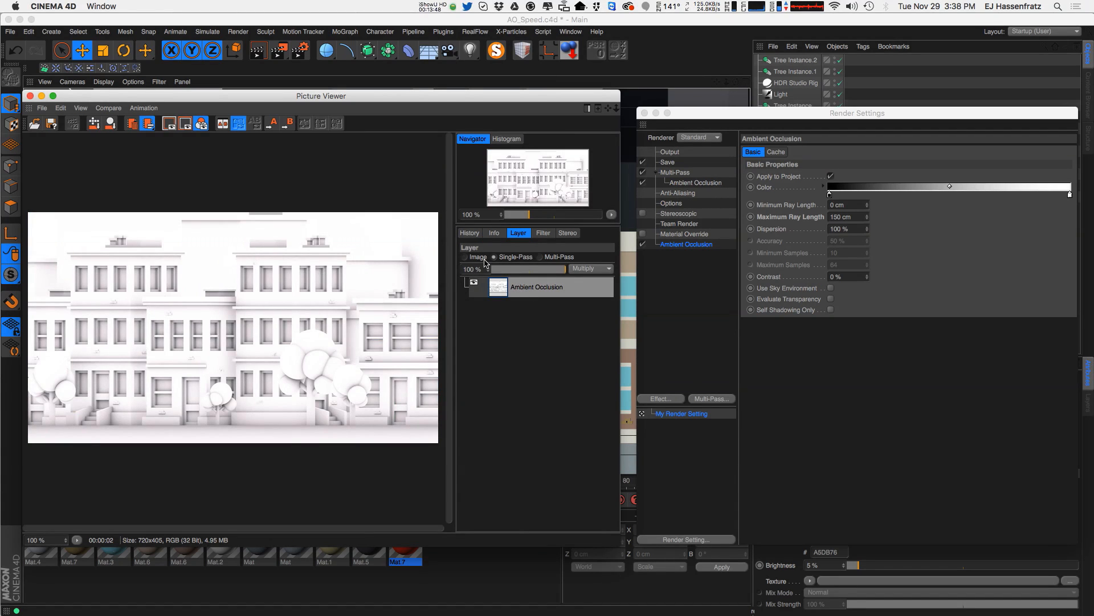
click(470, 233)
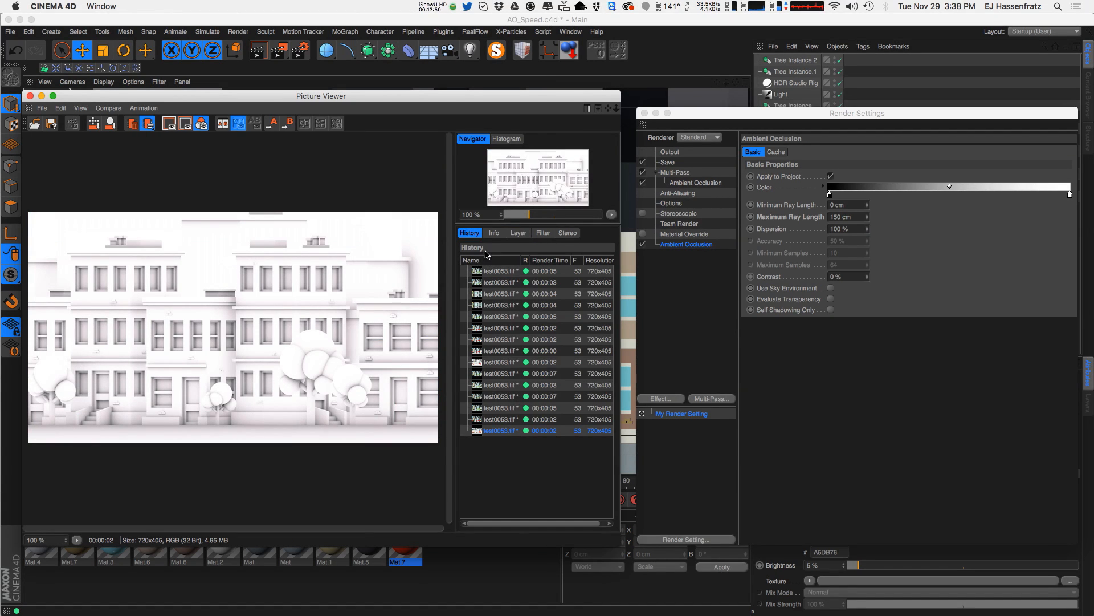
click(494, 232)
click(518, 232)
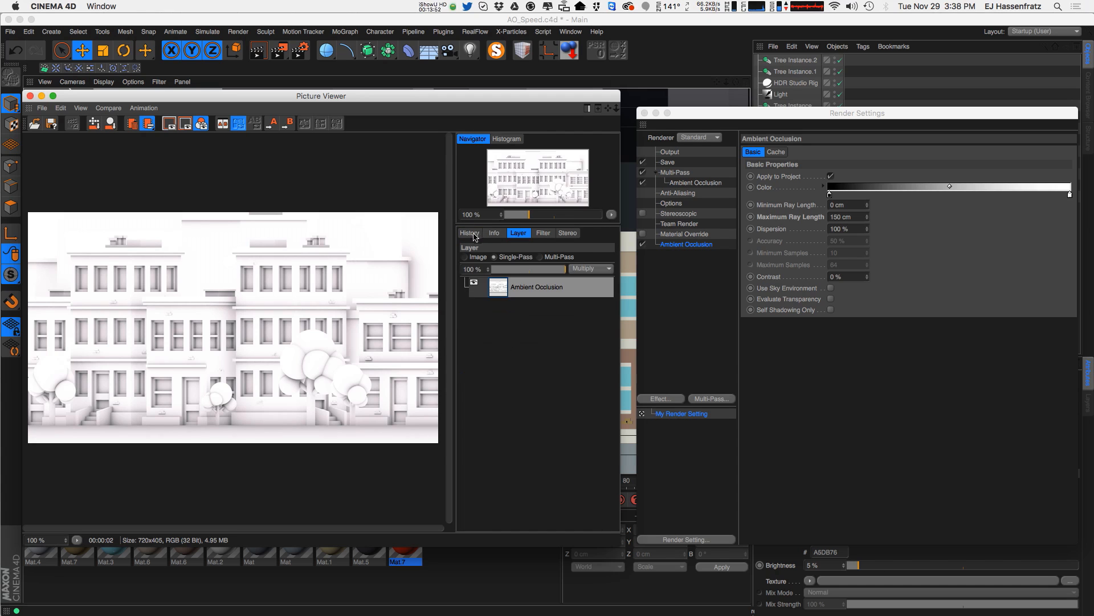
click(472, 234)
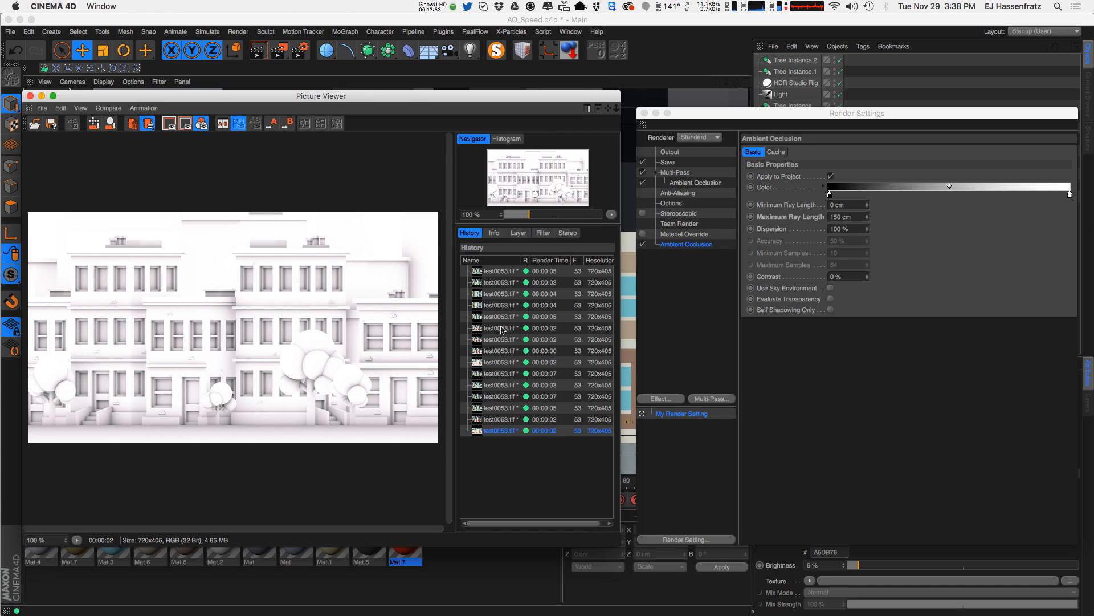
click(518, 232)
click(482, 252)
click(470, 232)
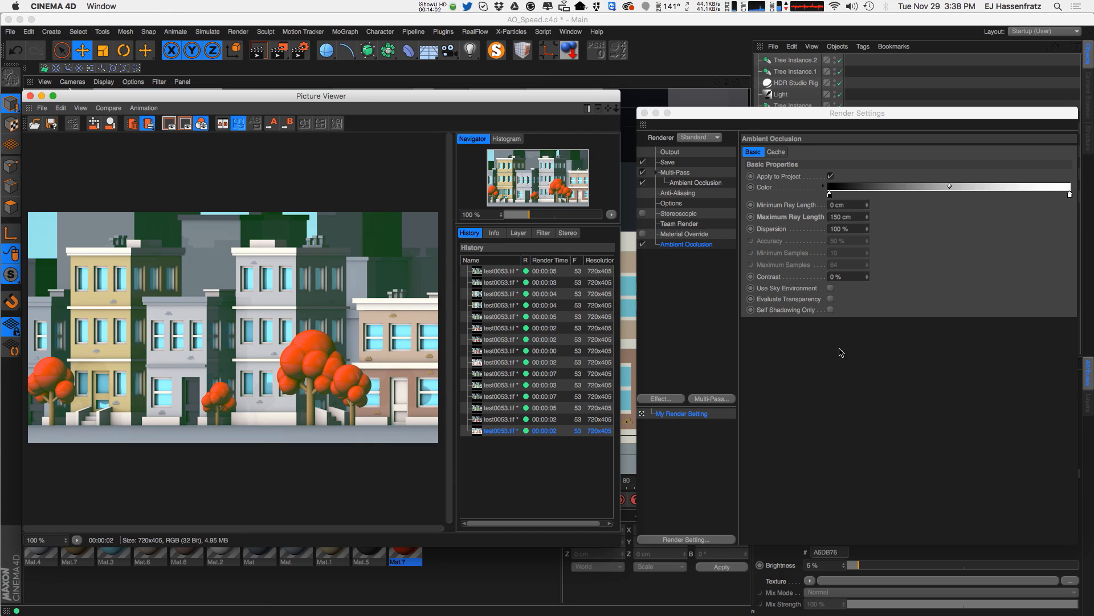
Turn off Apply to Project for the Ambient Occlusion effect, close the Picture Viewer, and render the scene in the viewport.
click(699, 257)
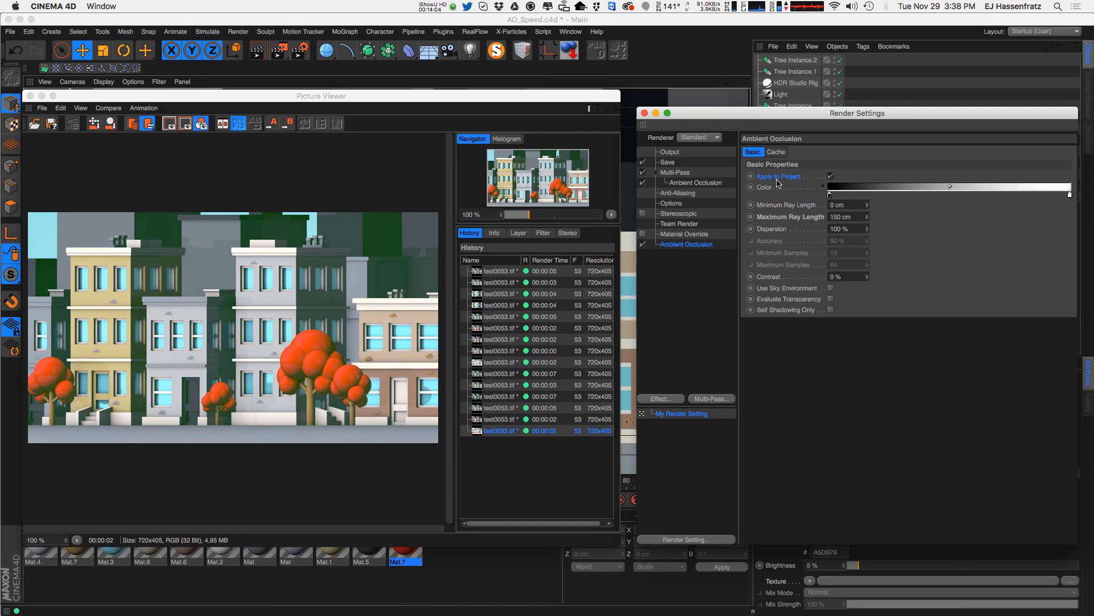
click(831, 176)
click(490, 98)
key(super+w)
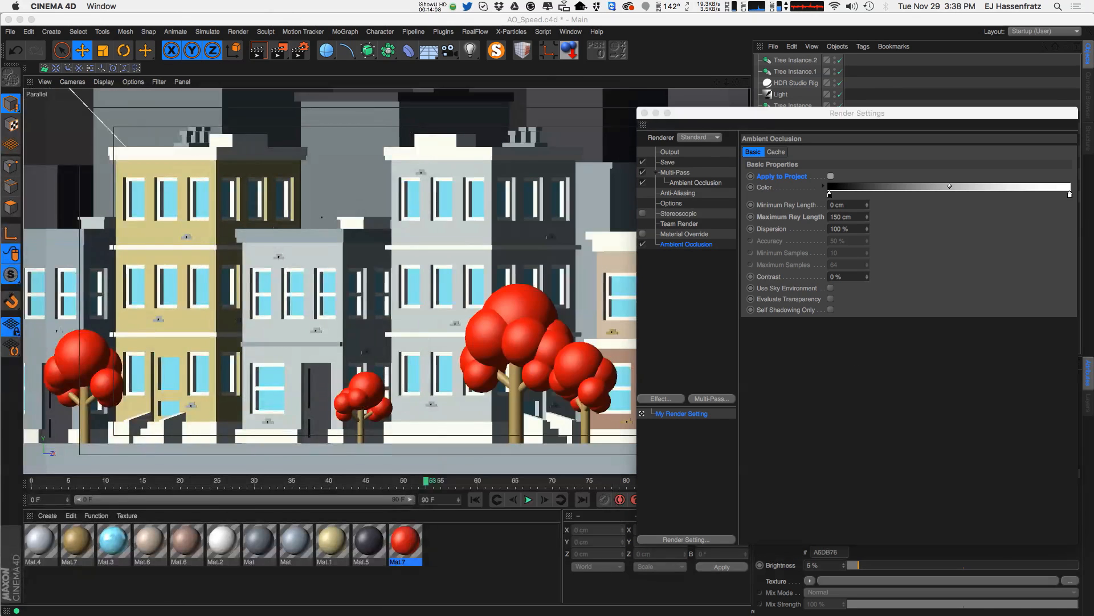
click(258, 50)
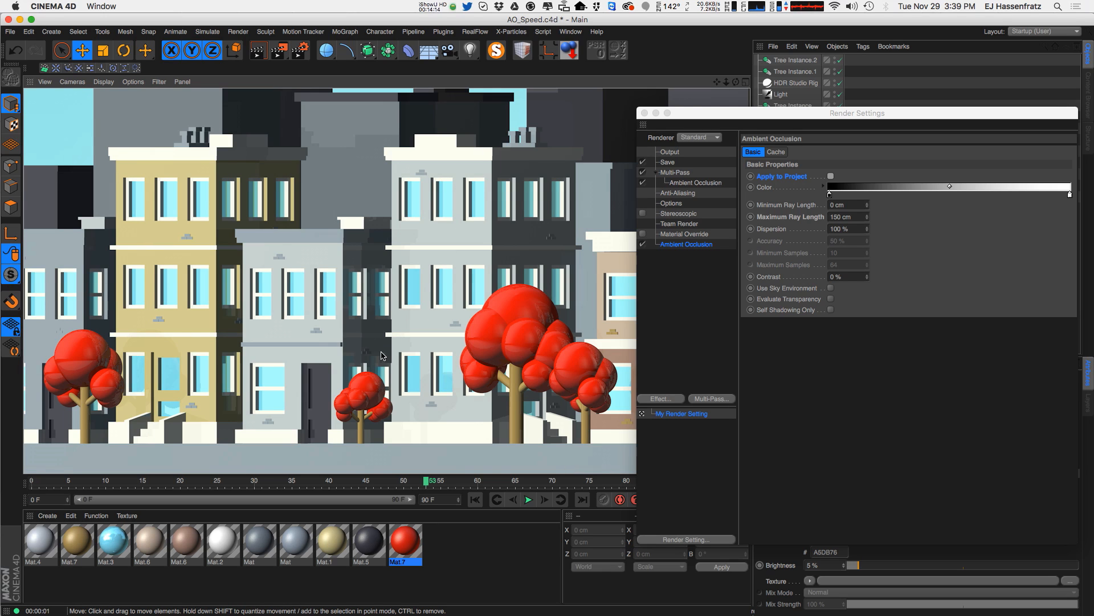
Render the scene to the Picture Viewer with its Ambient Occlusion pass, overwriting test0053.tif and AO_ao0053.jpg.
key(shift+r)
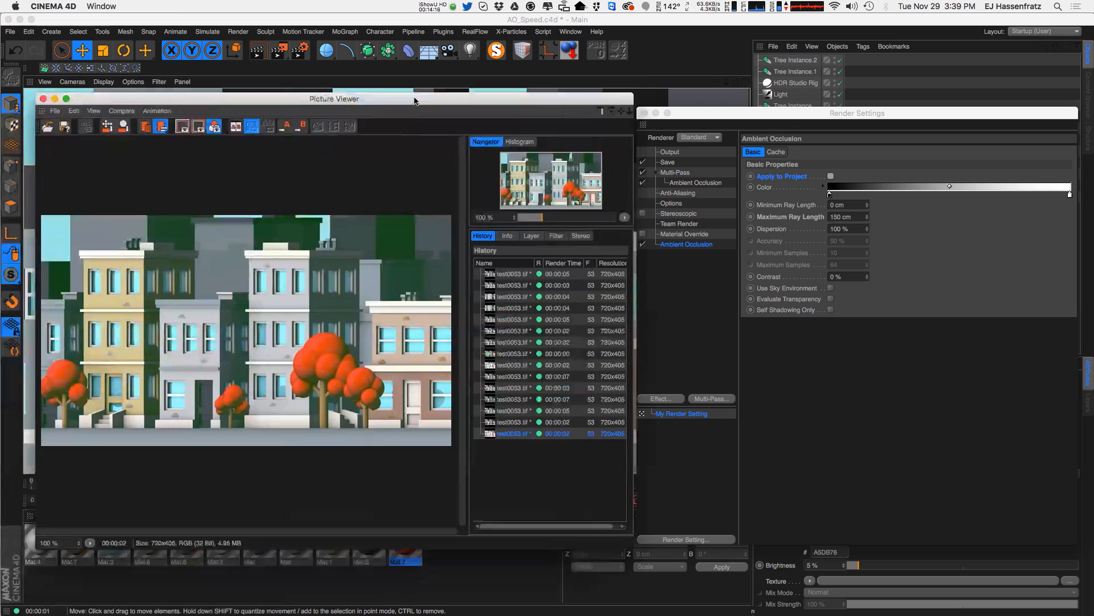
click(692, 182)
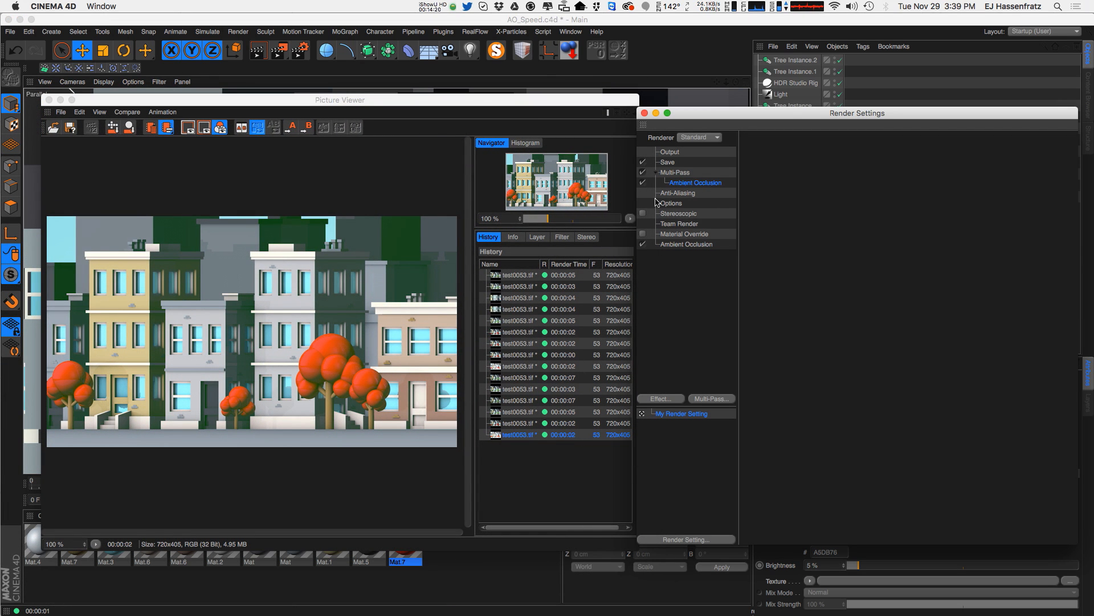
click(365, 103)
drag(281, 56, 334, 112)
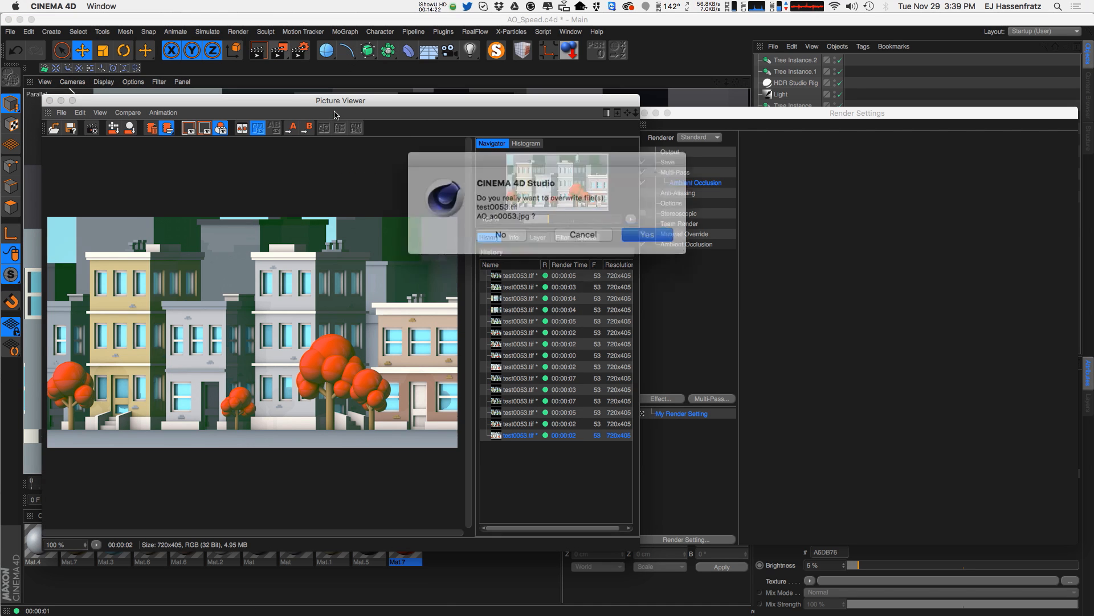
click(632, 235)
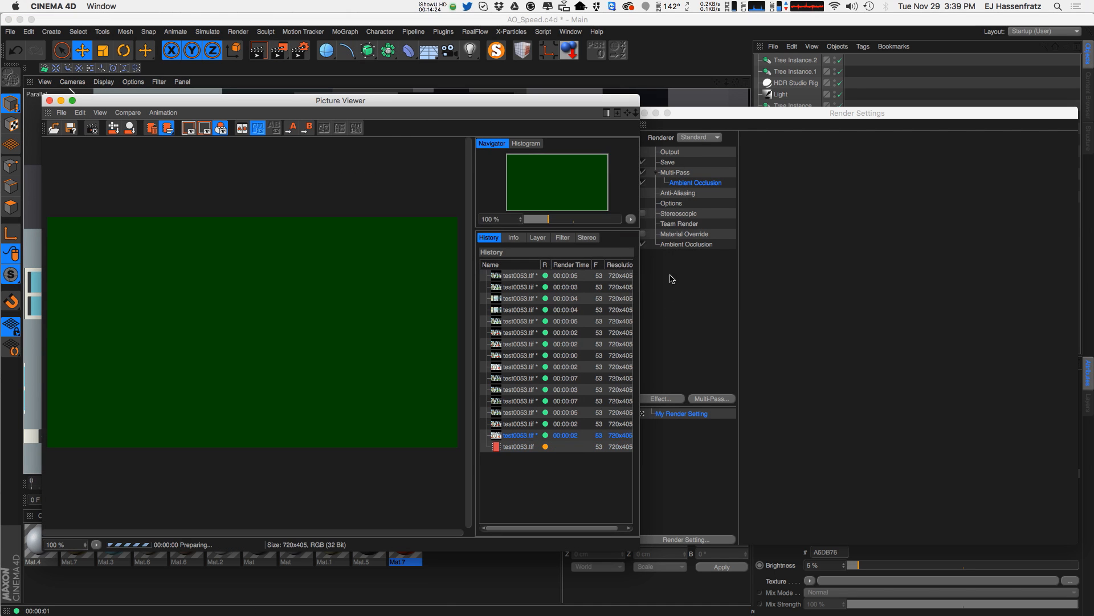
View the newest render's Ambient Occlusion layer as a single pass, and switch to After Effects.
click(522, 447)
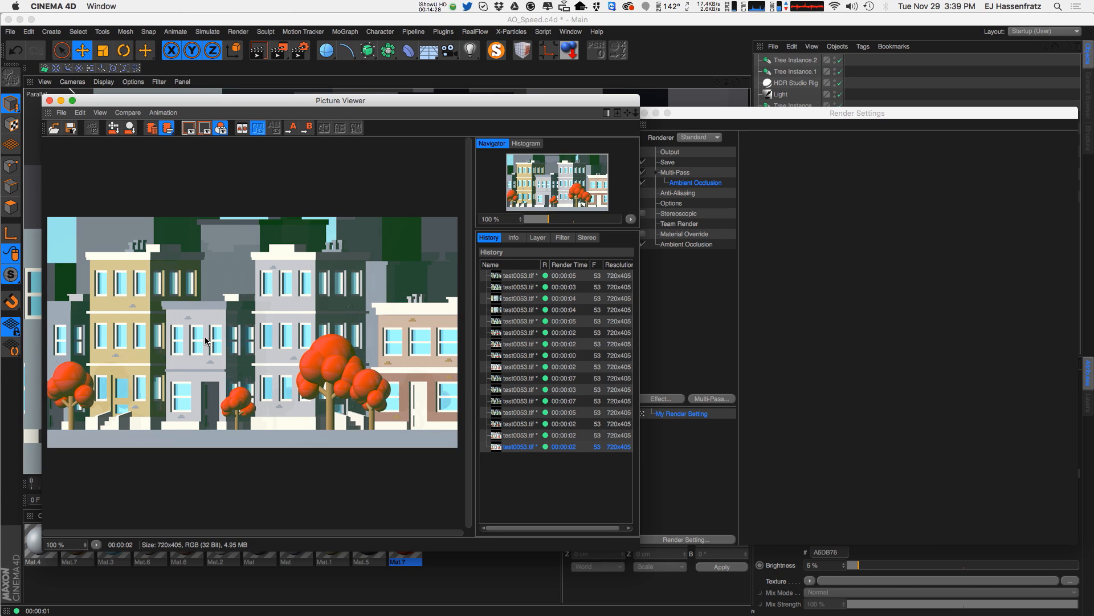
click(530, 238)
click(532, 261)
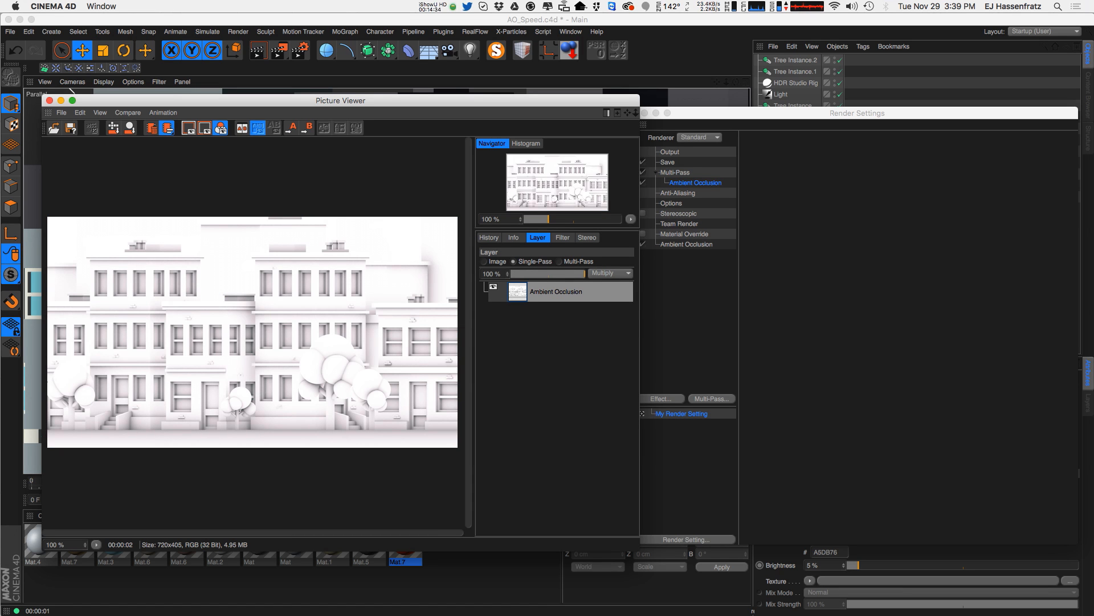
key(super+Tab)
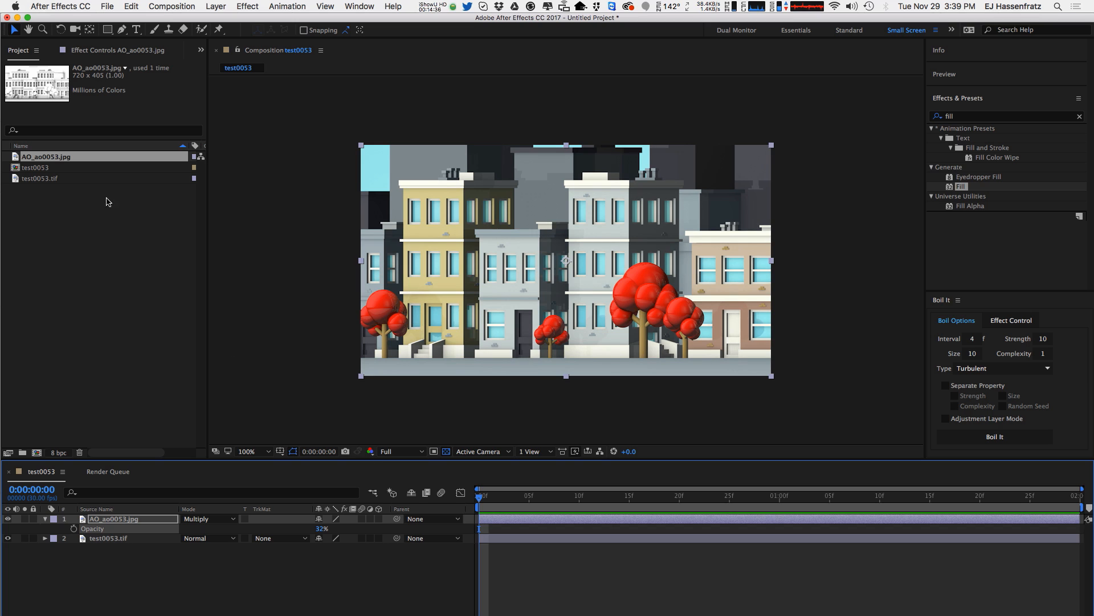
Delete the AO_ao0053.jpg layer from the test0053 composition and compare its source with the test0053.tif footage.
click(122, 521)
key(Delete)
click(148, 518)
click(54, 161)
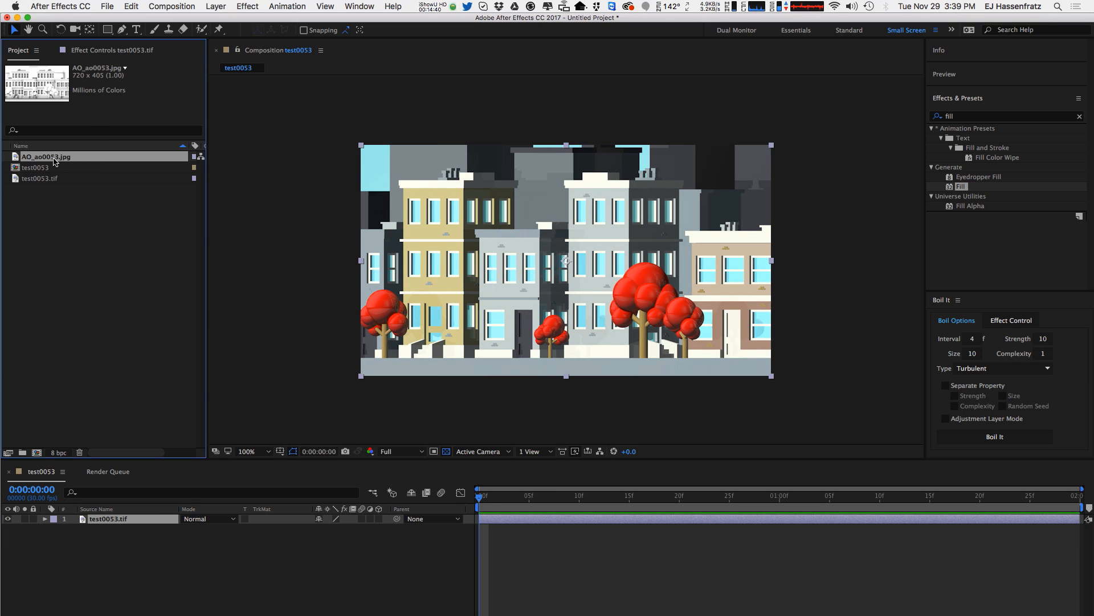
click(51, 180)
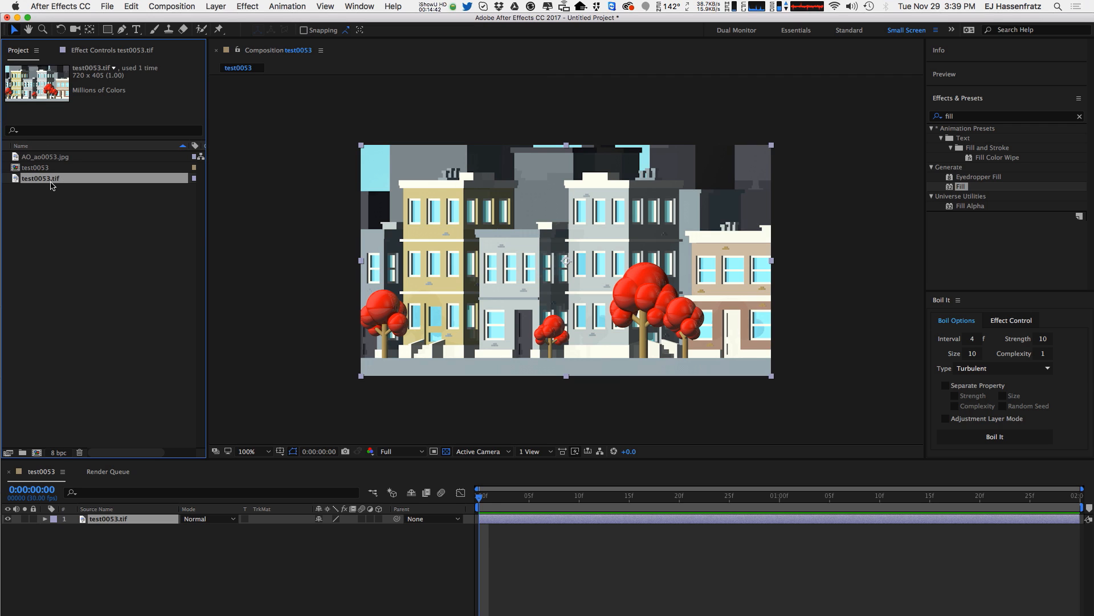
click(107, 517)
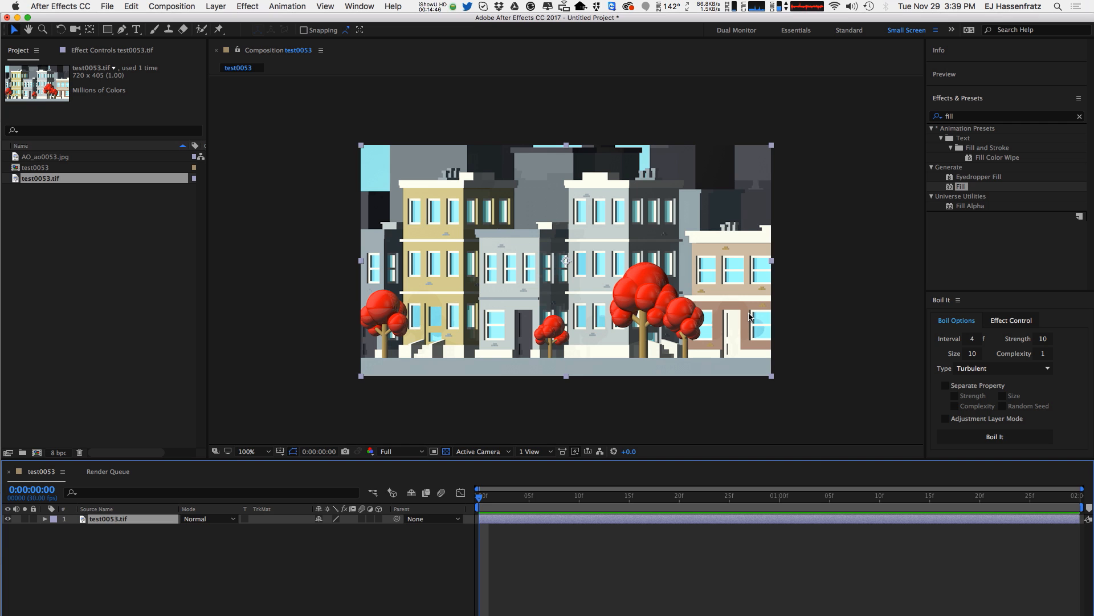
Place AO_ao0053.jpg above test0053.tif in the composition and set its blending mode to Multiply.
drag(45, 157, 123, 518)
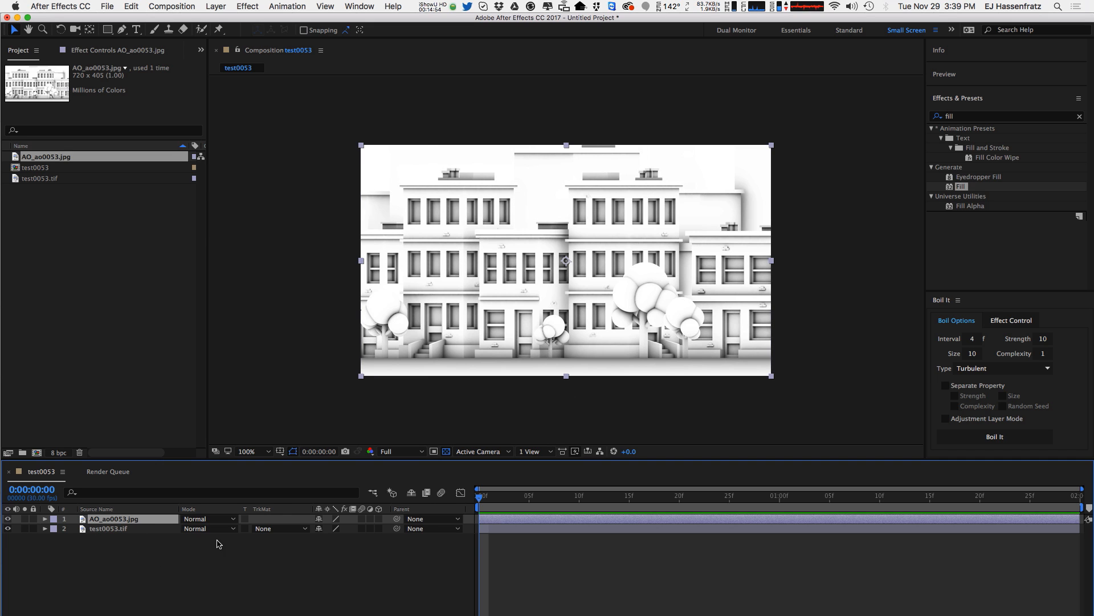
click(208, 519)
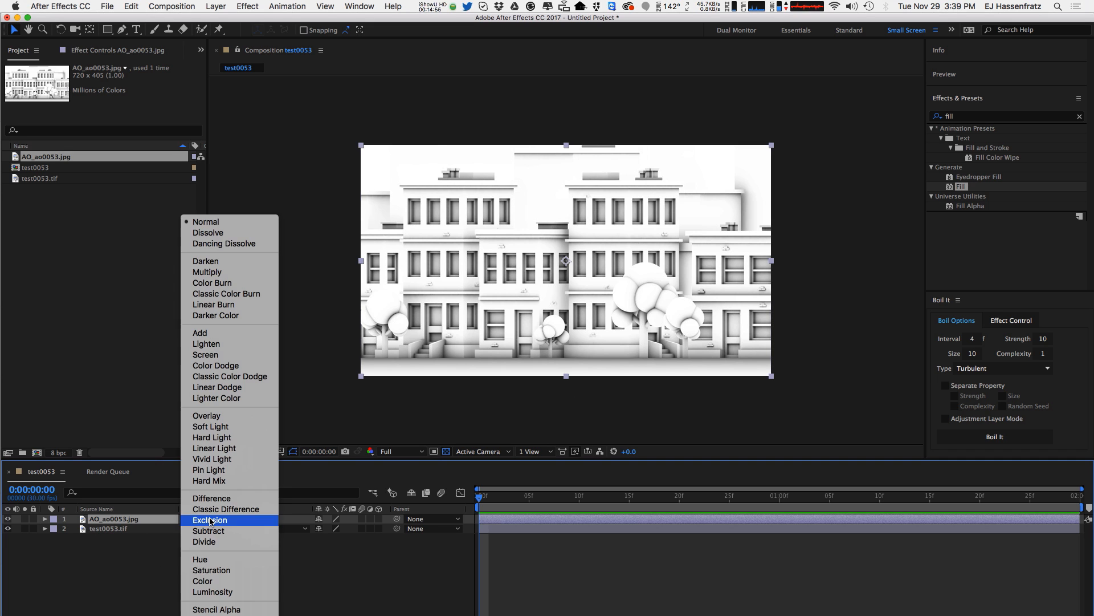
click(208, 272)
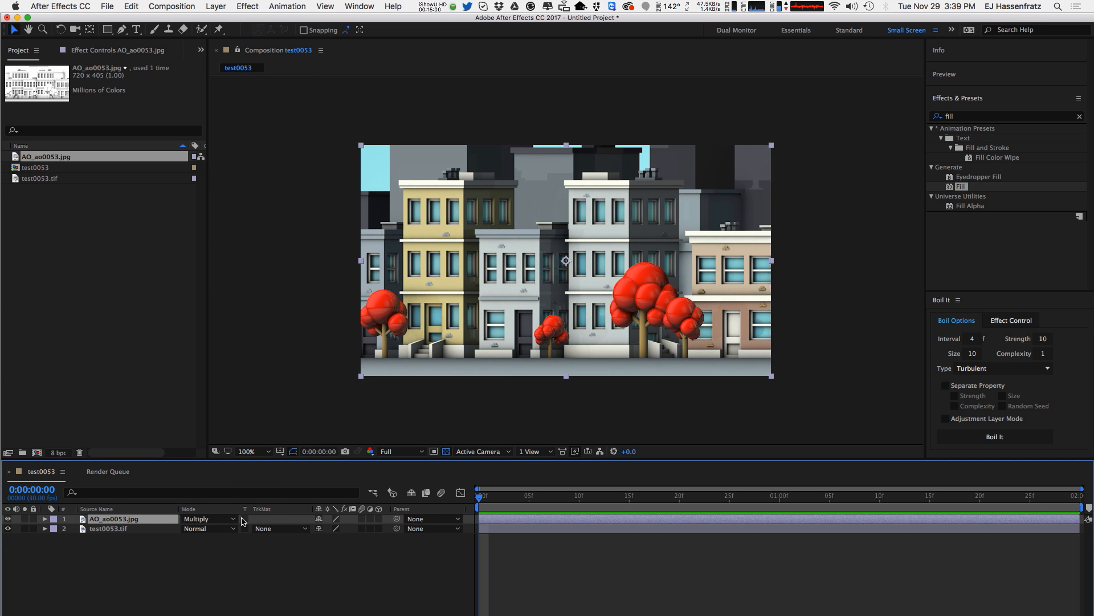
Reduce the opacity of the AO_ao0053.jpg layer to soften its shading over the render.
key(t)
drag(320, 531, 382, 540)
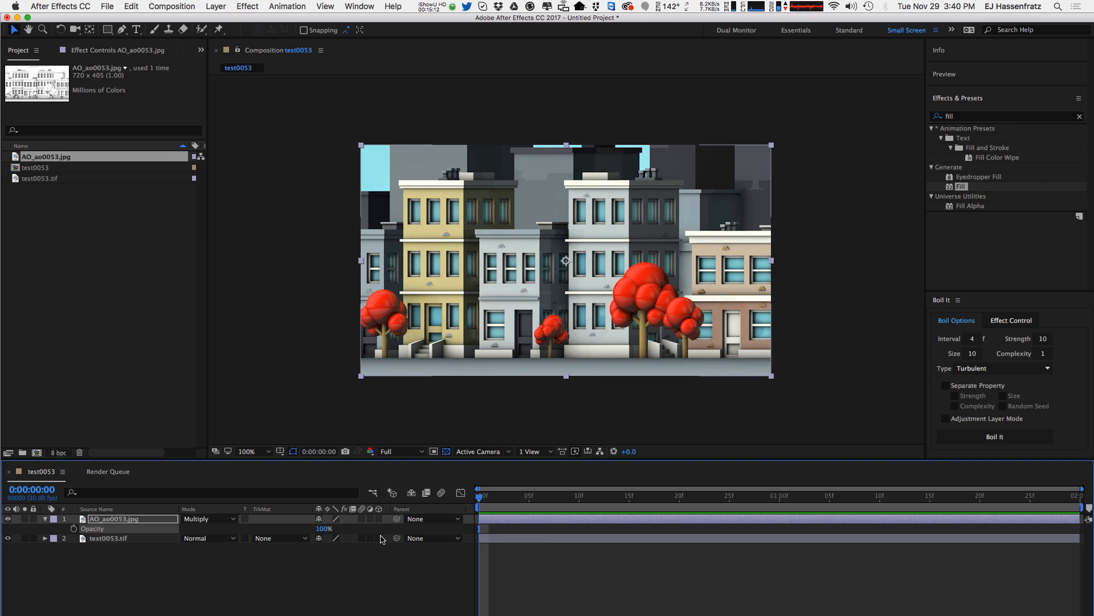
drag(323, 529, 285, 531)
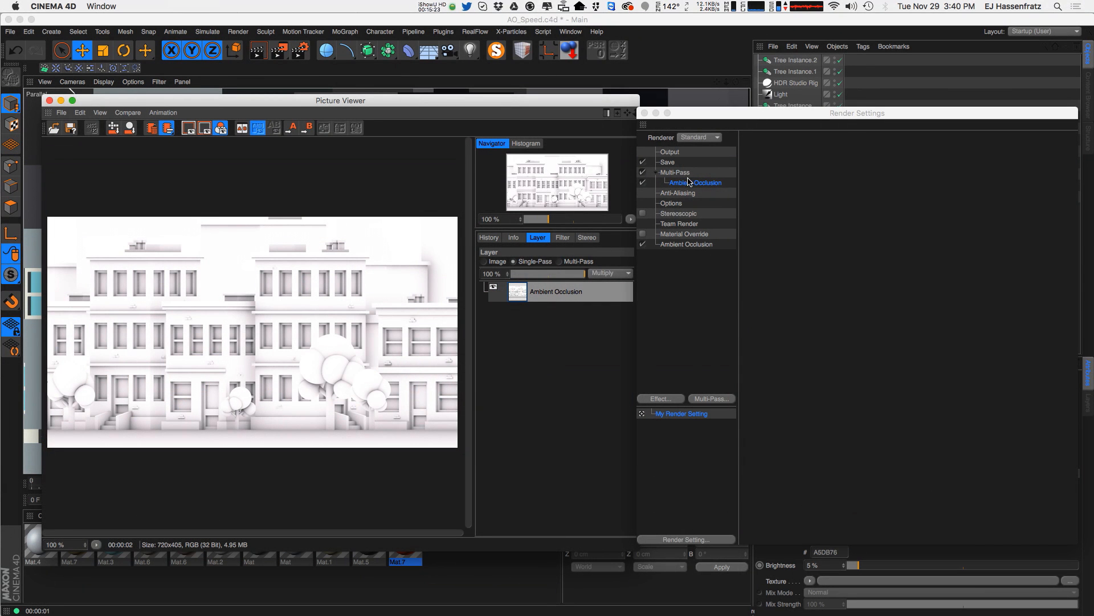
Review the Ambient Occlusion effect, the Multi-Pass setup and the Save options in the Render Settings.
click(689, 182)
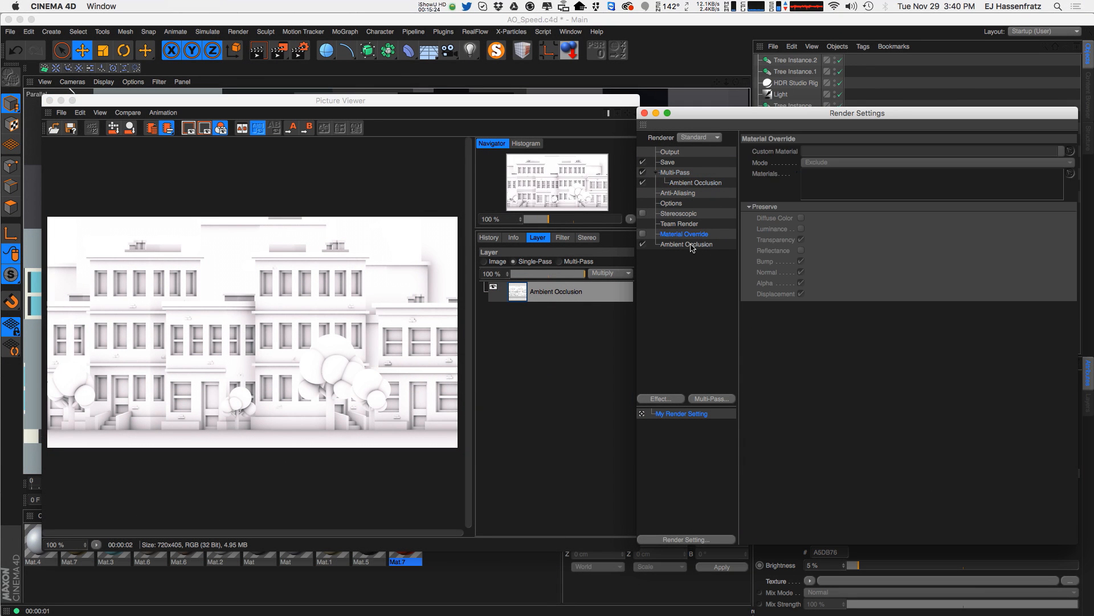
click(689, 244)
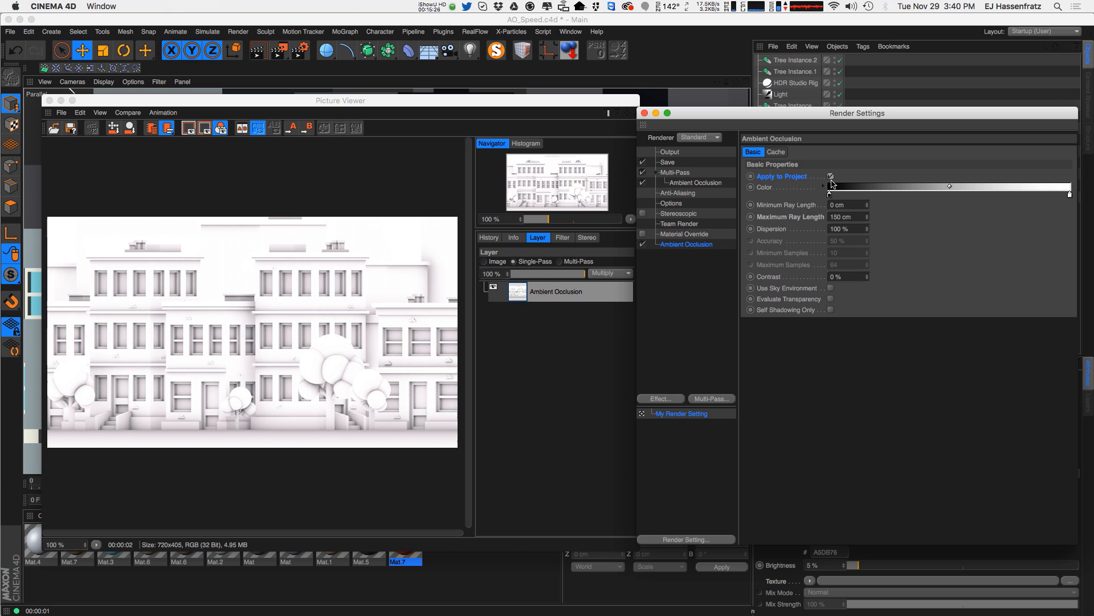
click(696, 183)
click(684, 175)
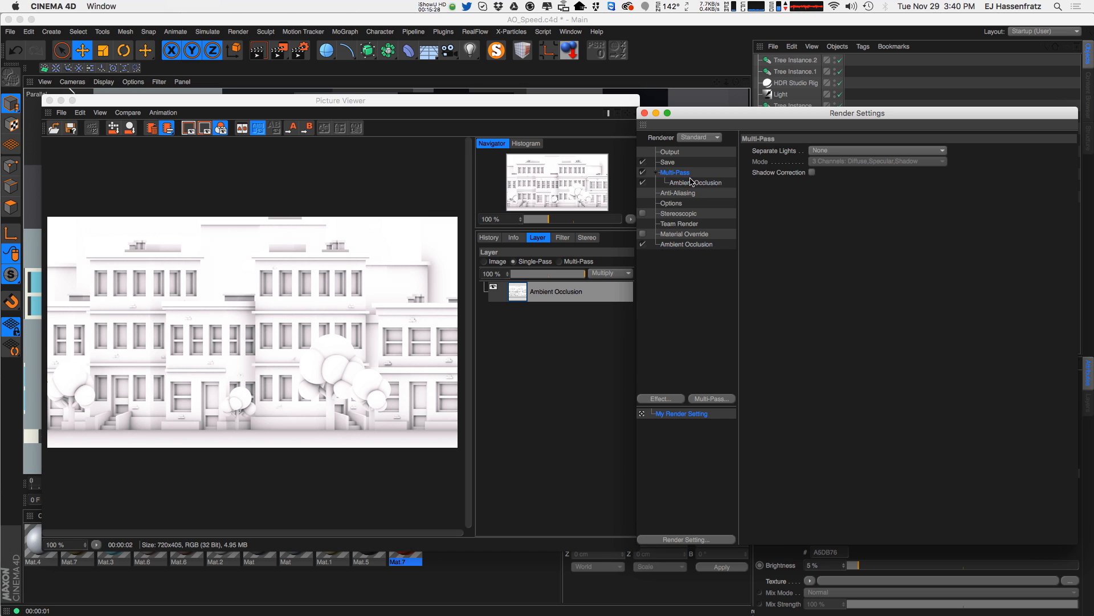
click(719, 398)
click(684, 182)
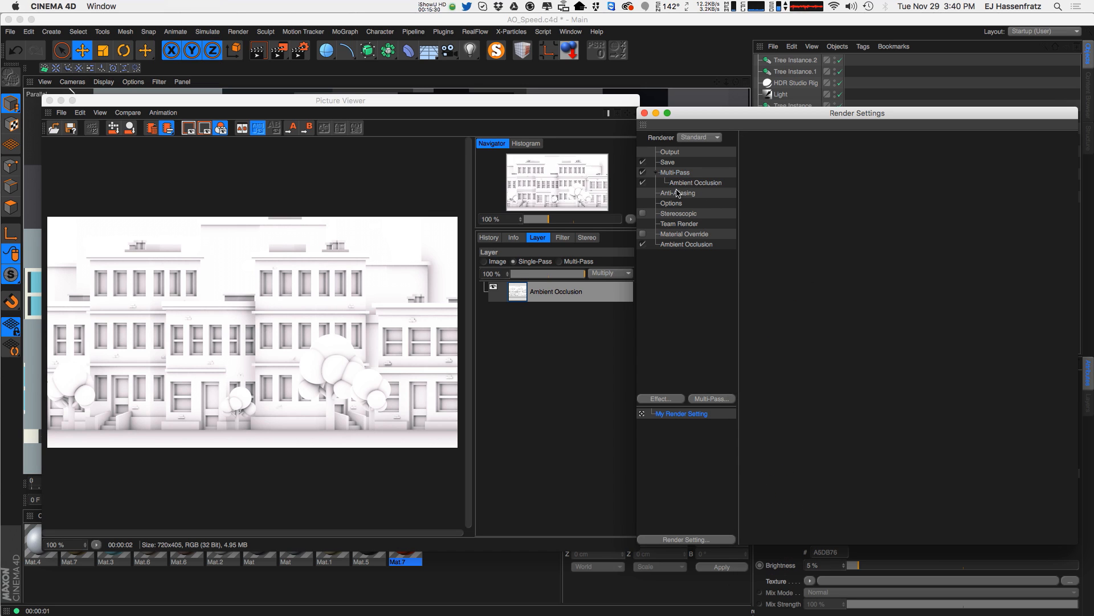
click(684, 172)
click(682, 163)
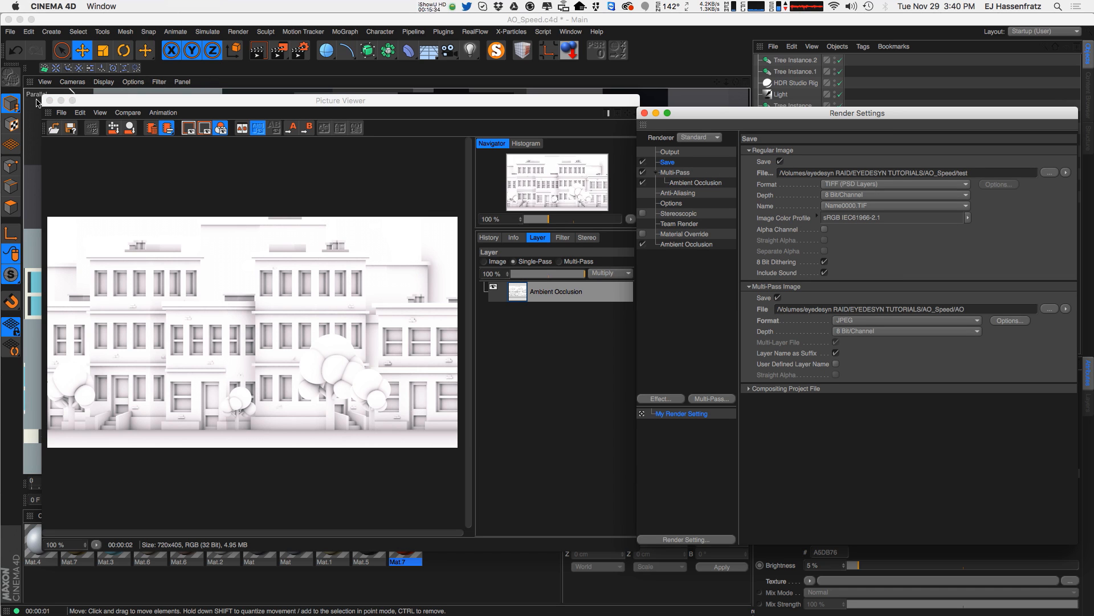
Close the Picture Viewer and Render Settings windows to return to the street scene.
key(super+Tab)
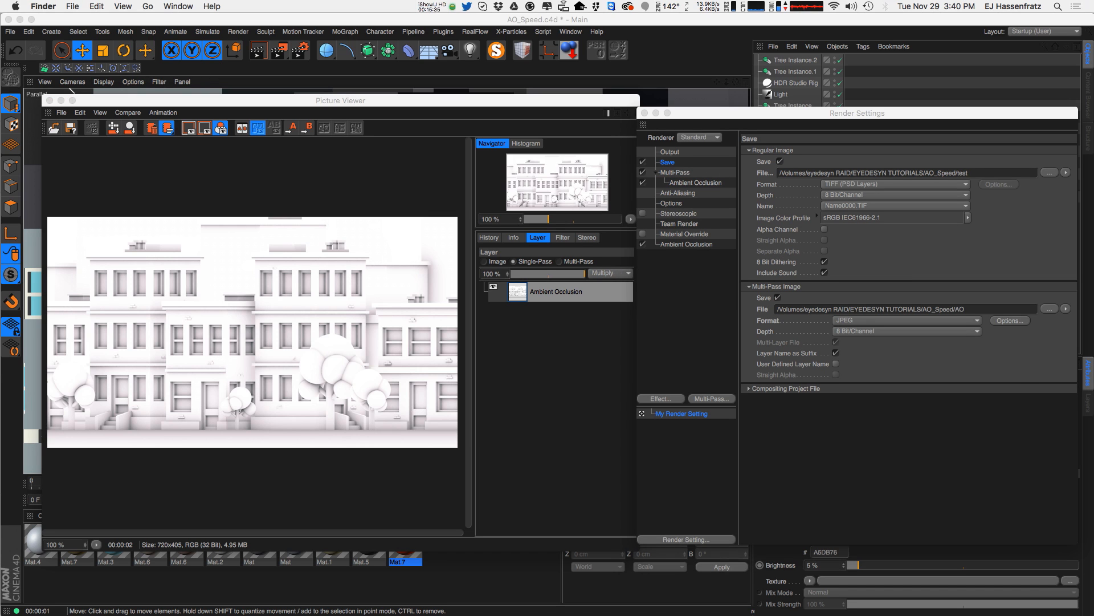
click(49, 100)
click(645, 113)
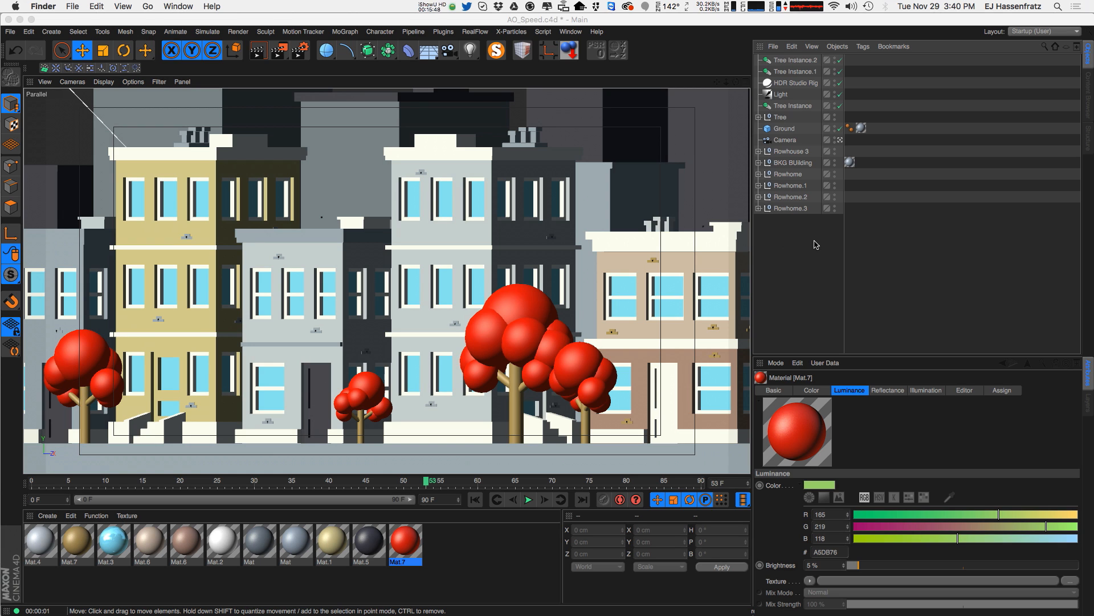
Expand the Rowhome group in the object hierarchy and select its Building object.
click(796, 282)
click(758, 196)
click(758, 196)
click(758, 174)
click(758, 174)
click(758, 174)
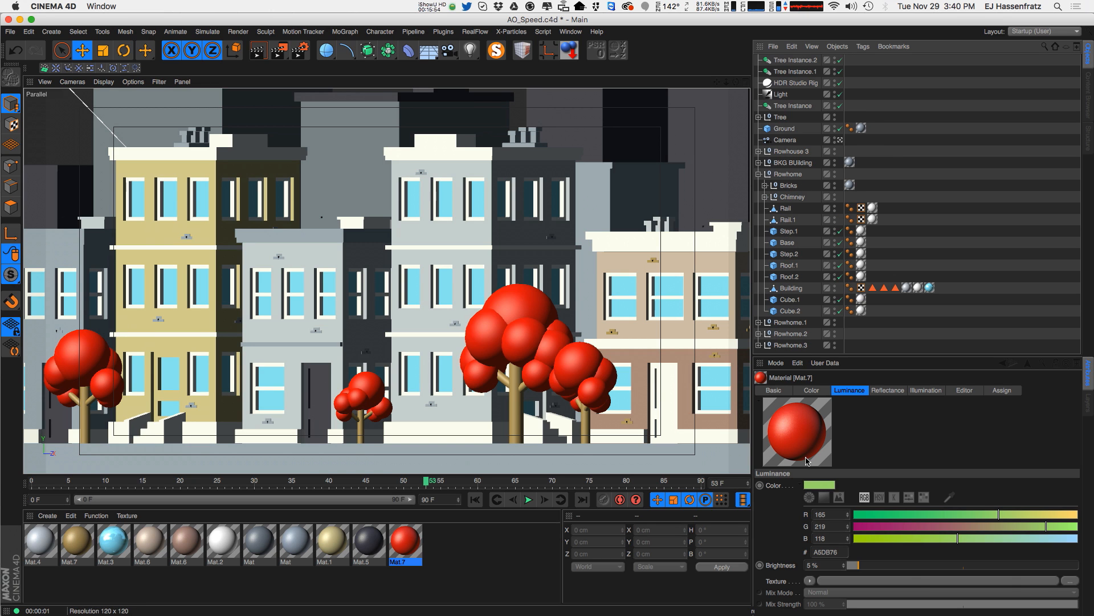
click(452, 416)
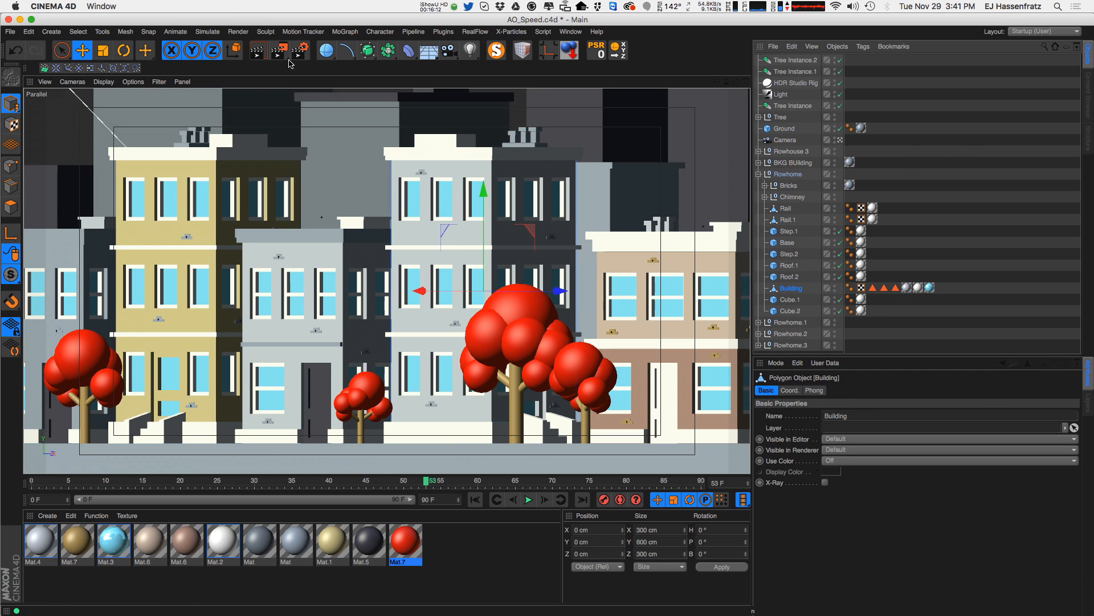
Review the Ambient Occlusion effect's basic properties and its Apply to Project option in the Render Settings, then dismiss the window.
key(super+b)
click(679, 245)
click(690, 184)
click(696, 243)
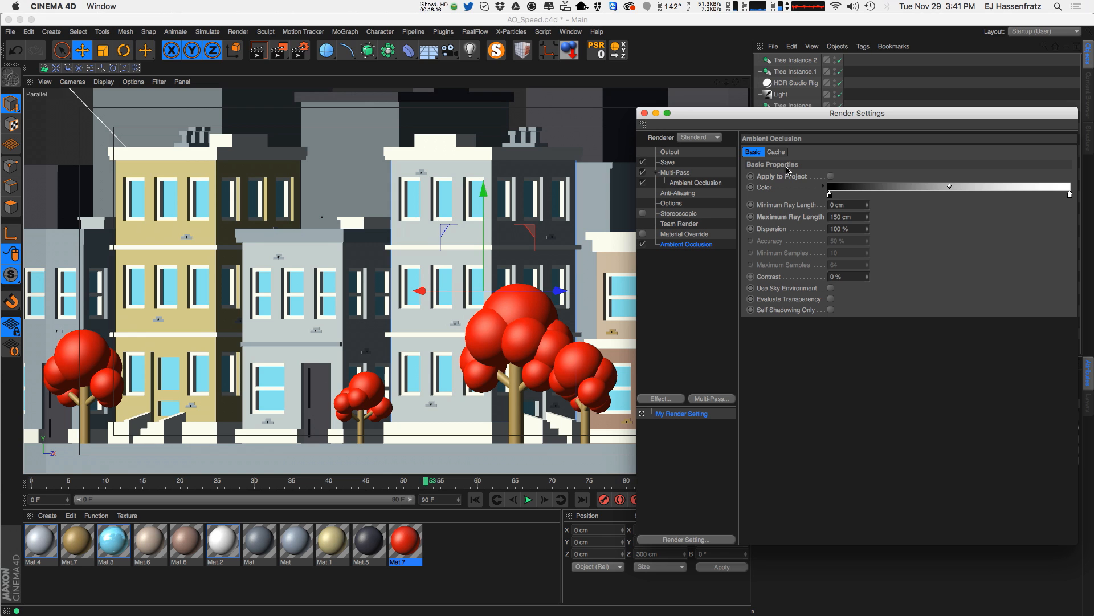
click(831, 176)
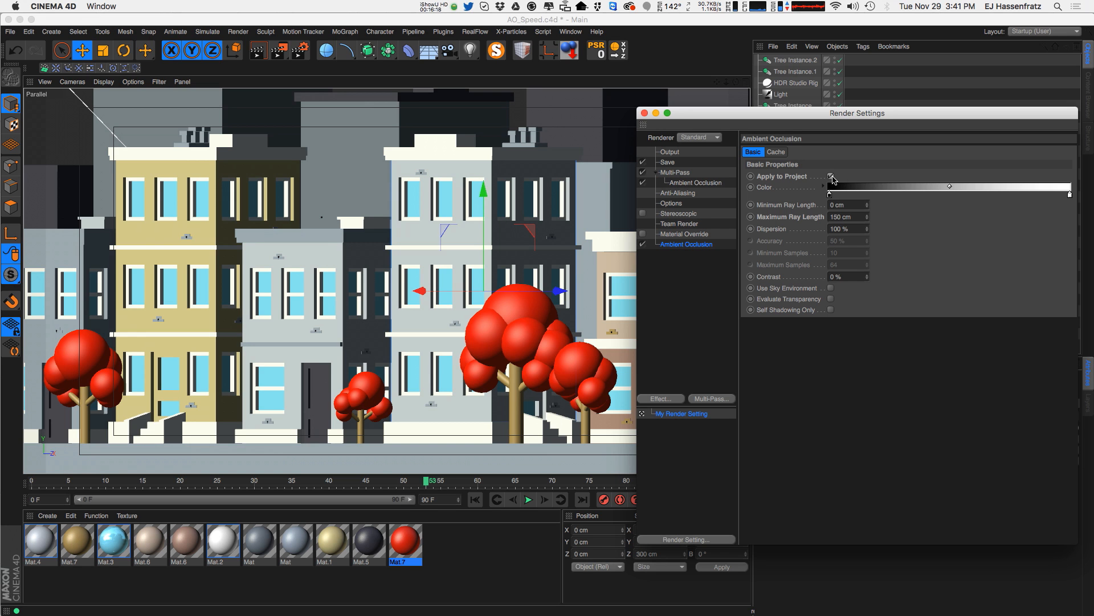
drag(781, 114, 0, 208)
Bake the Rowhome's Building object with Ambient Occlusion enabled at 512 × 512 in TIFF (PSD Layers) format, and close the Bake Object dialog.
click(800, 292)
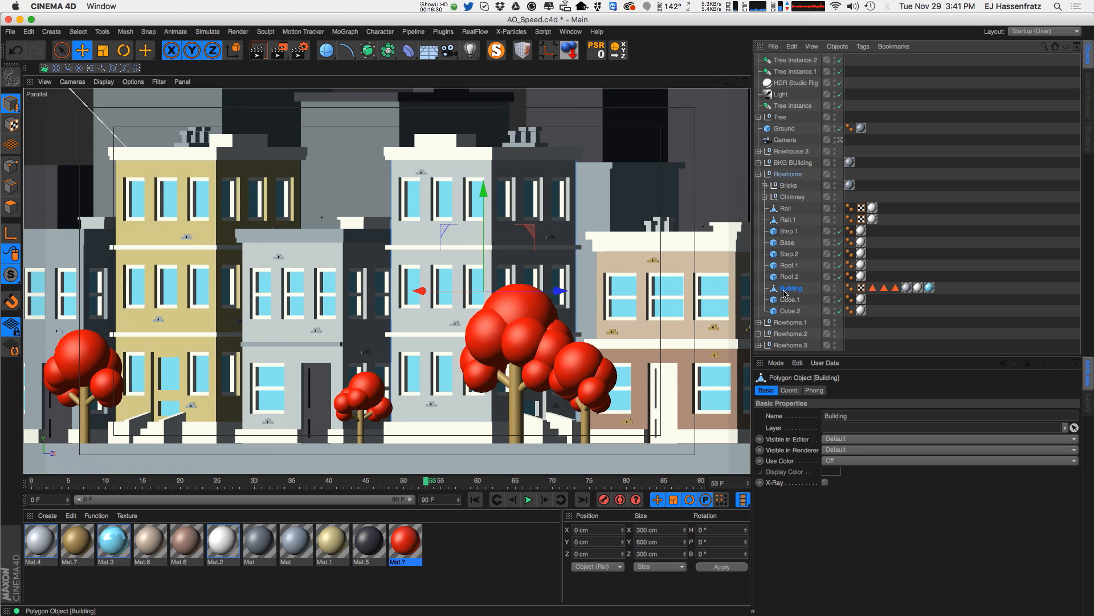
click(839, 47)
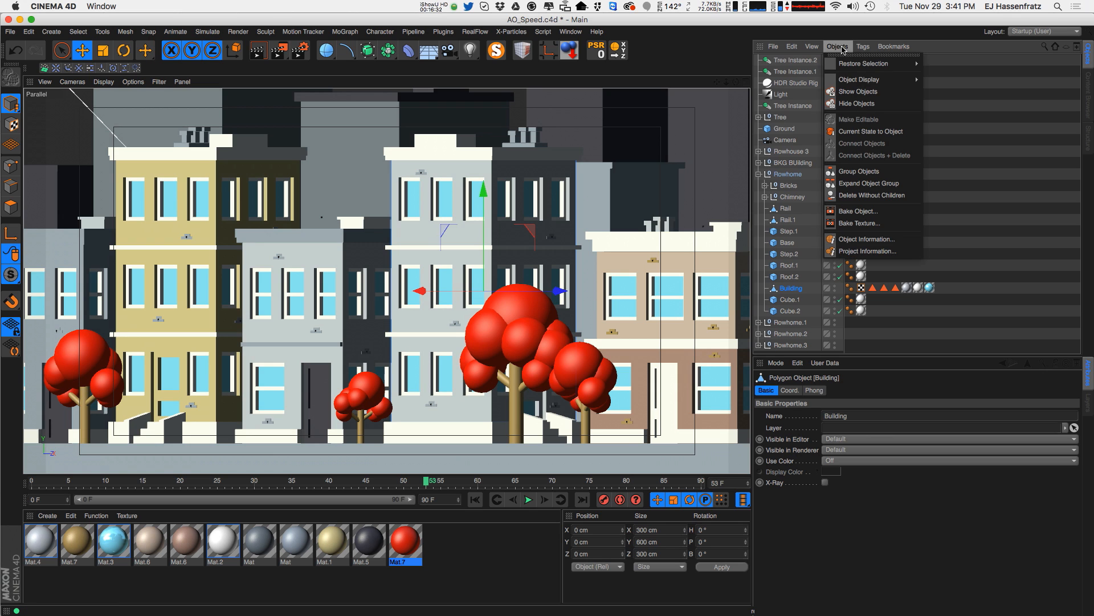
click(836, 211)
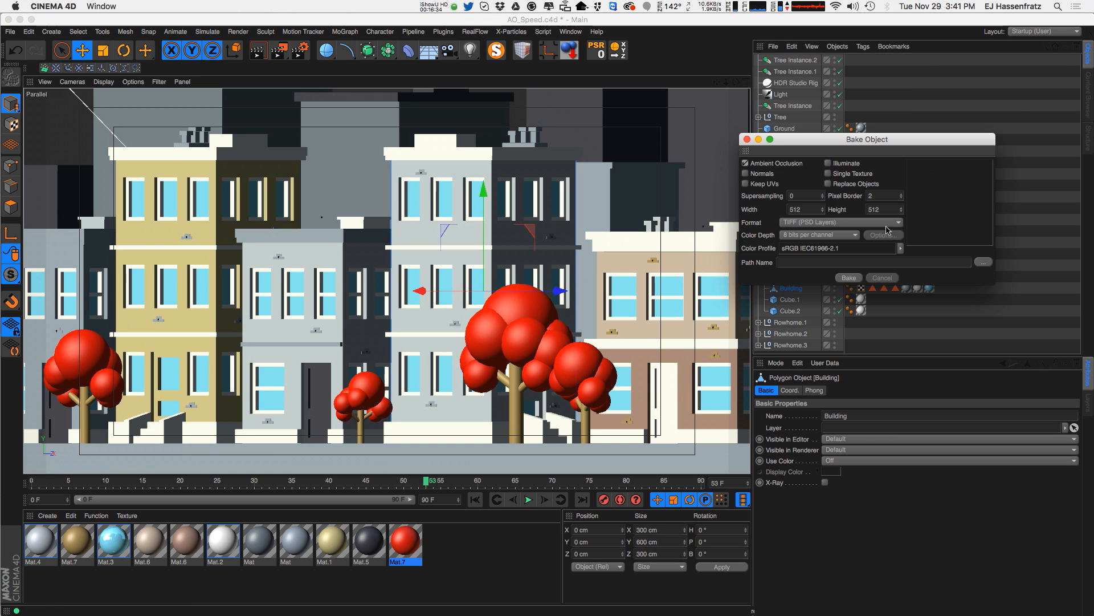
click(794, 165)
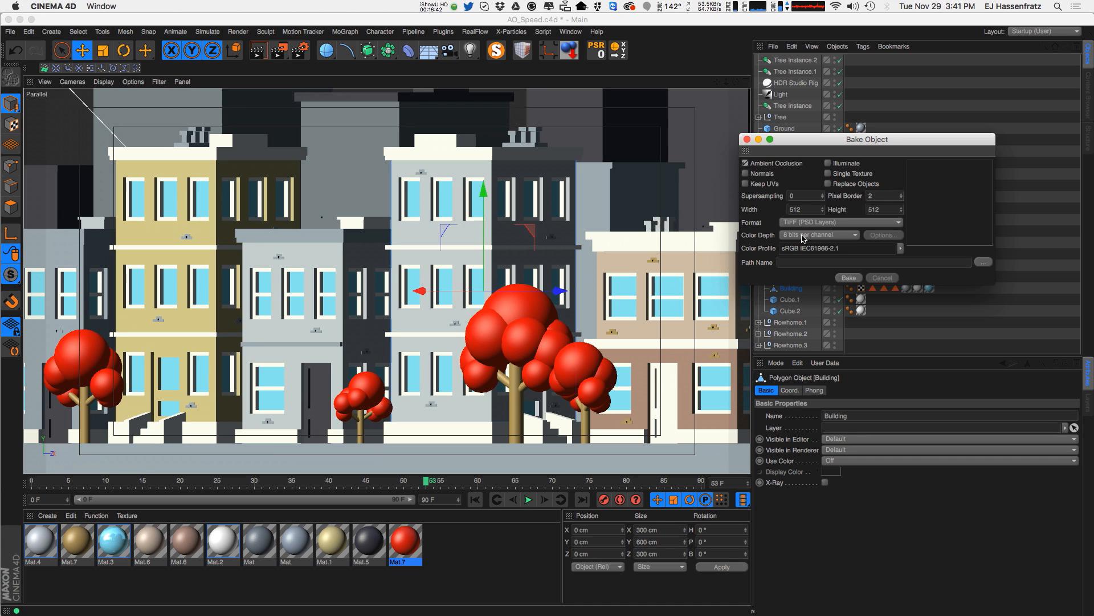
double_click(795, 209)
click(855, 280)
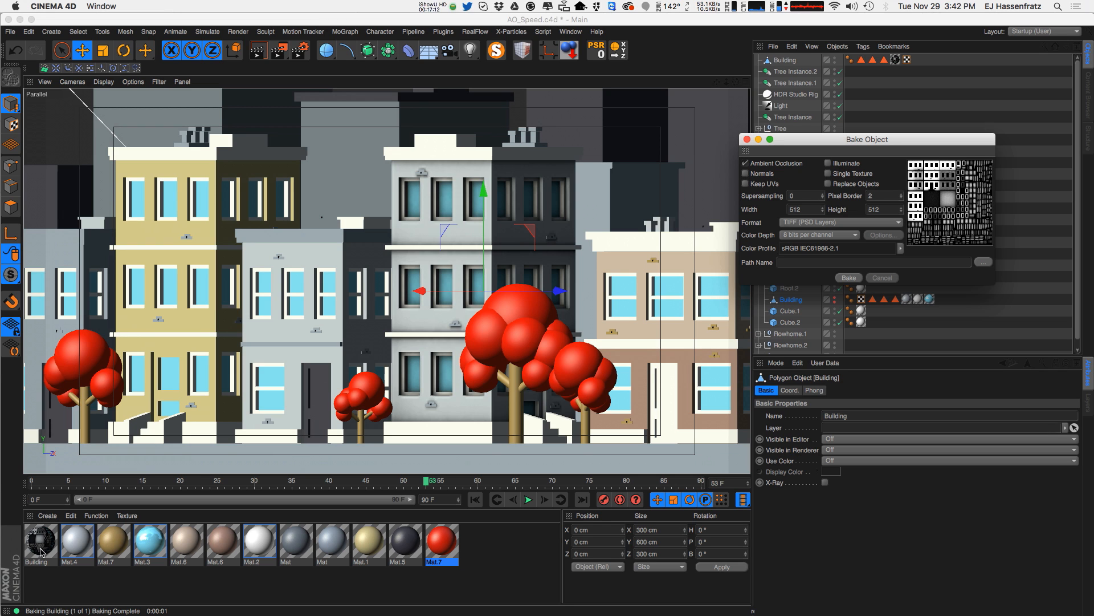
click(748, 139)
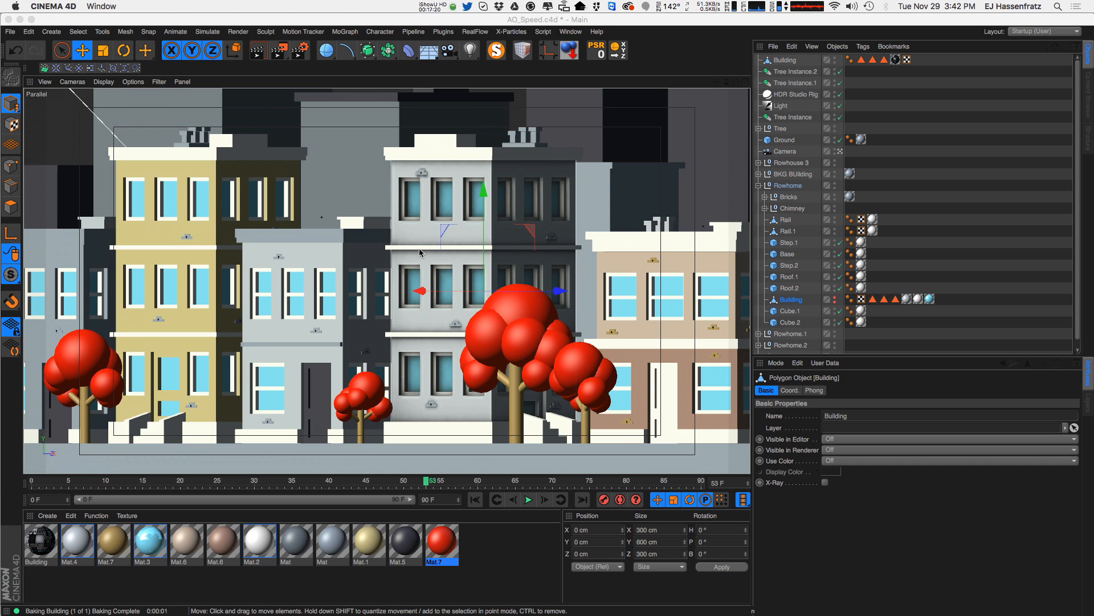
Inspect the baked Building copy at the top of the hierarchy and the properties of its baked texture tag.
alt+drag(480, 265, 518, 302)
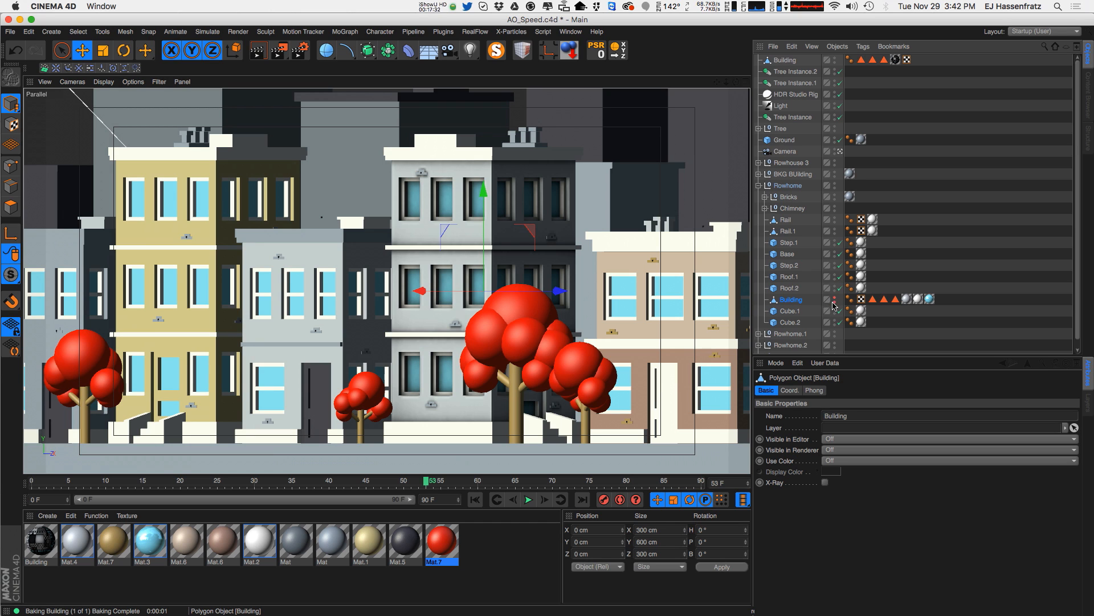
click(785, 60)
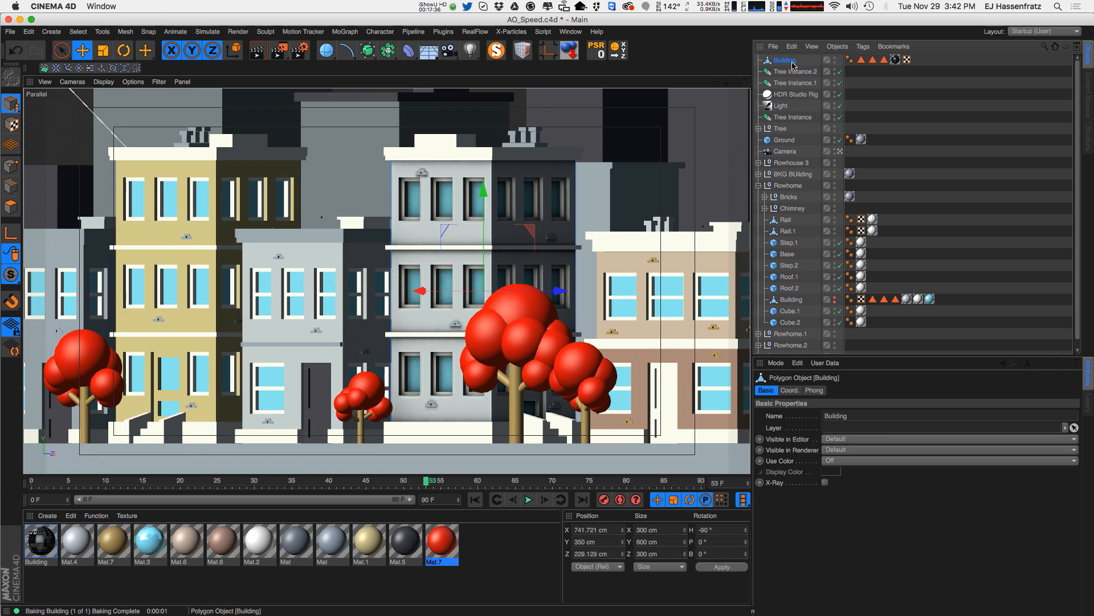
click(895, 60)
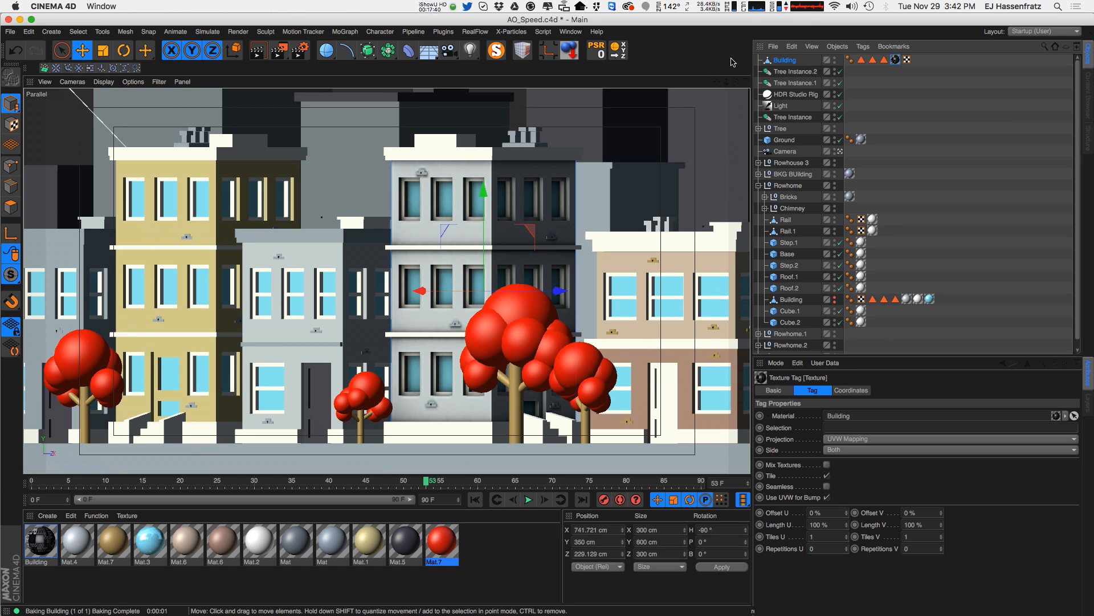
Try moving and rotating the baked Building copy in the viewport, and undo all of these transformations.
click(784, 60)
drag(553, 238, 540, 196)
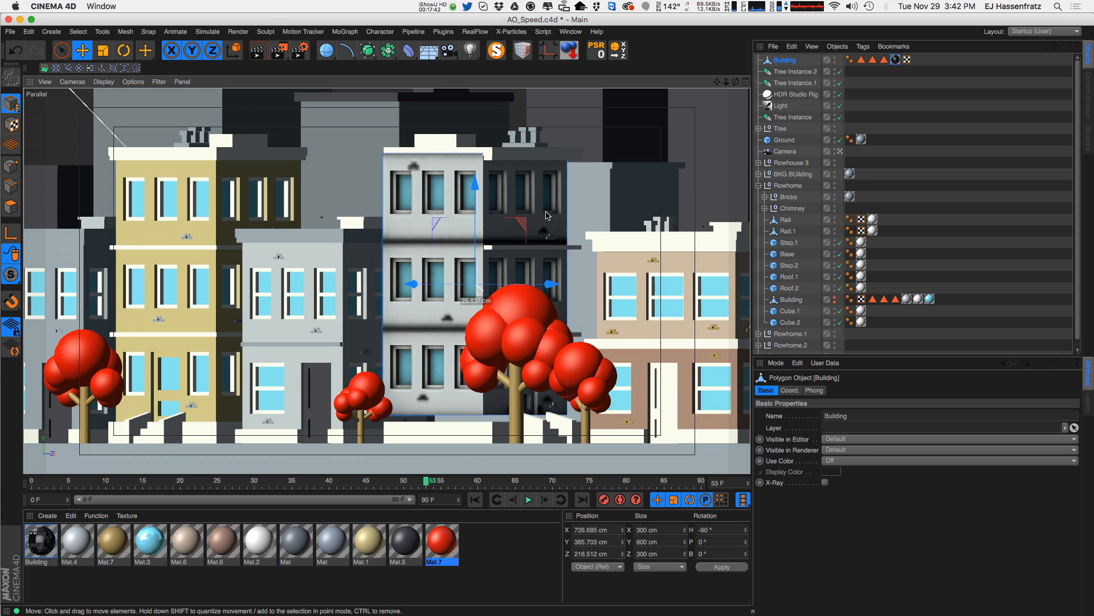
key(r)
drag(513, 254, 525, 279)
key(super+z)
drag(465, 254, 443, 263)
key(super+z)
key(super+z)
key(super+z)
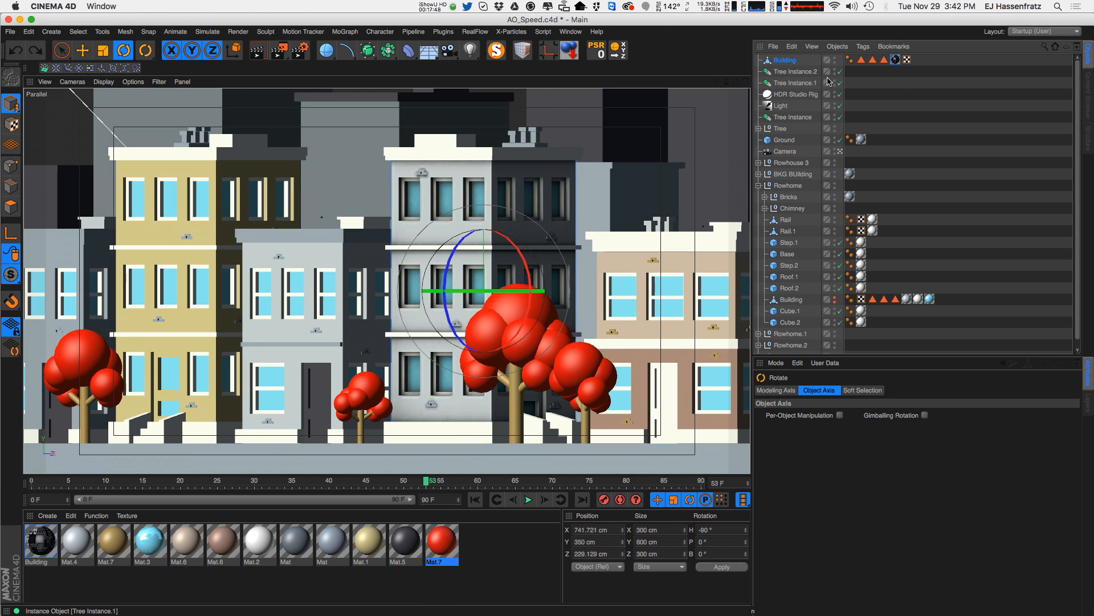
Examine the original Building object inside the Rowhome group, switch to the Move tool and clear the selection.
click(907, 101)
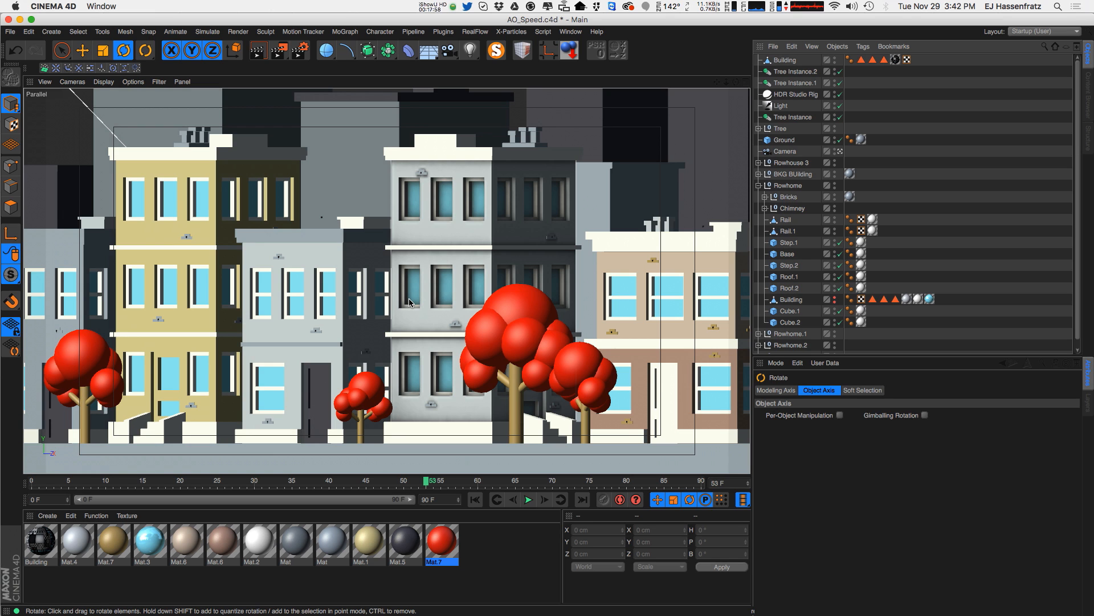
click(791, 299)
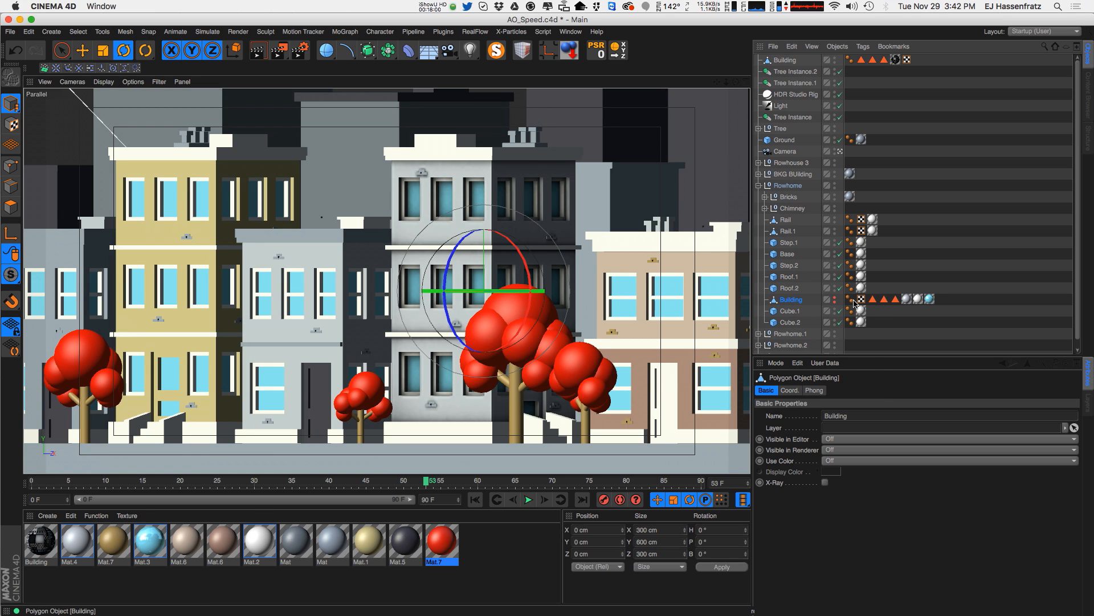
key(e)
click(940, 293)
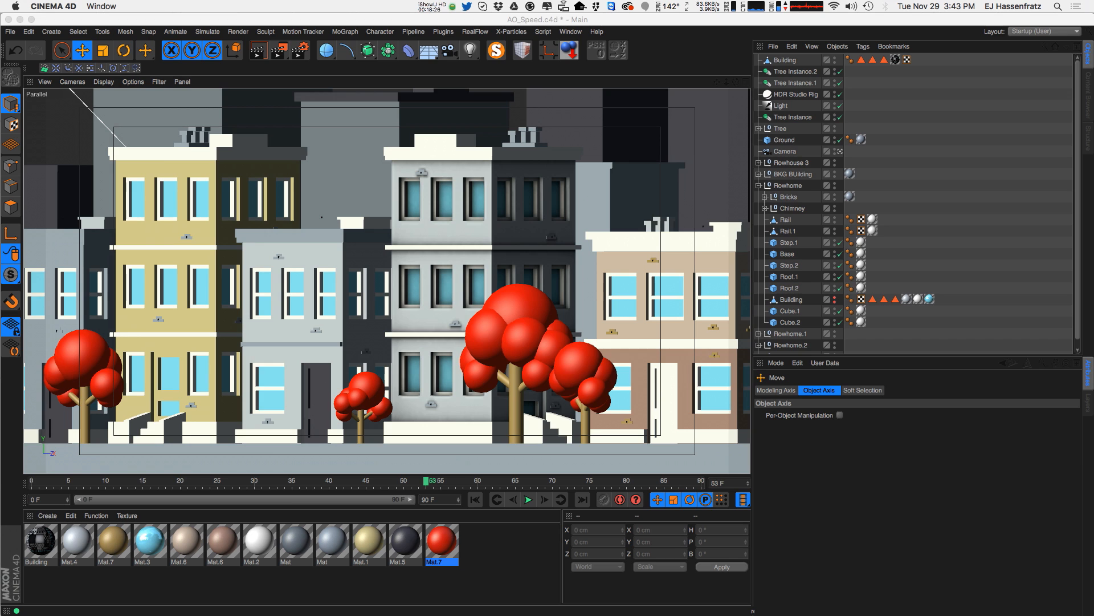
Review the Ambient Occlusion effect's maximum ray length and its cache settings in the Render Settings.
key(super+b)
drag(656, 226, 630, 225)
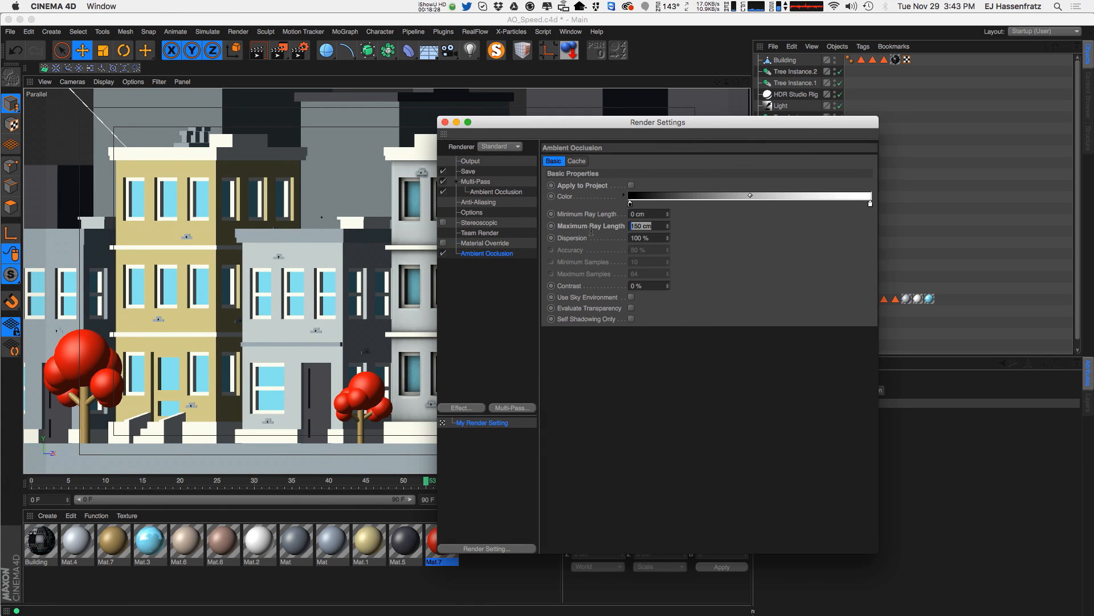
click(577, 161)
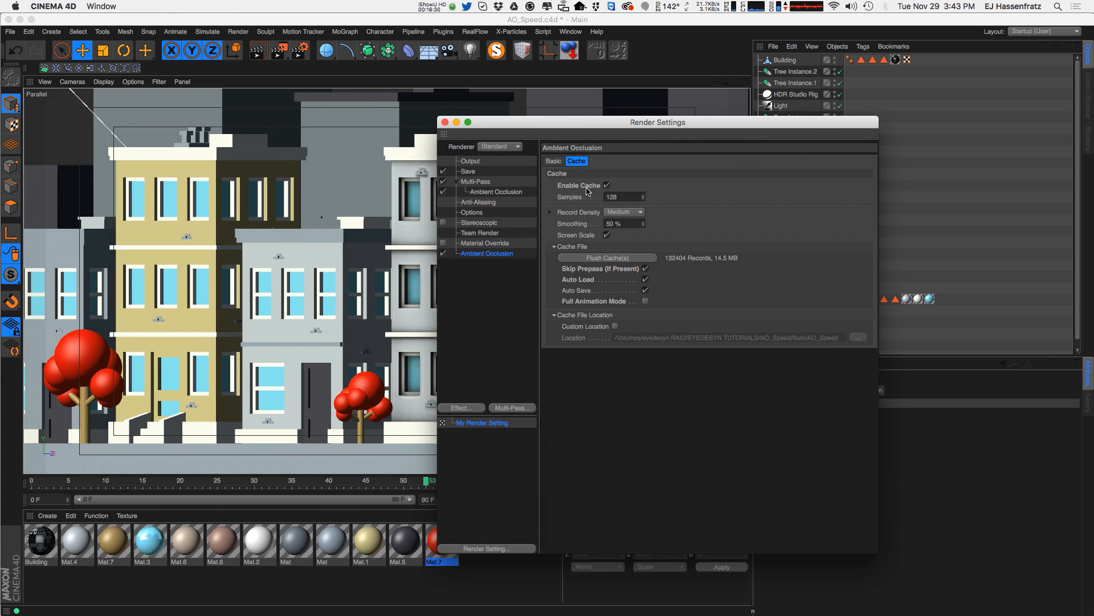
Compare the Ambient Occlusion effect's cache and basic properties with the Multi-Pass settings and their Ambient Occlusion pass.
click(646, 268)
click(484, 193)
click(511, 256)
click(554, 161)
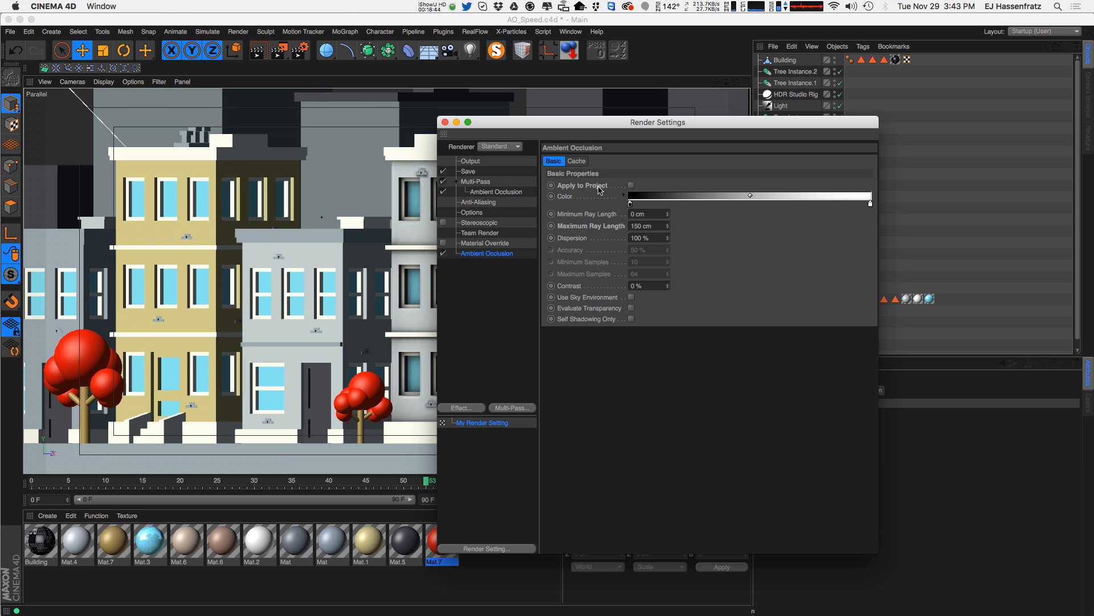
click(496, 193)
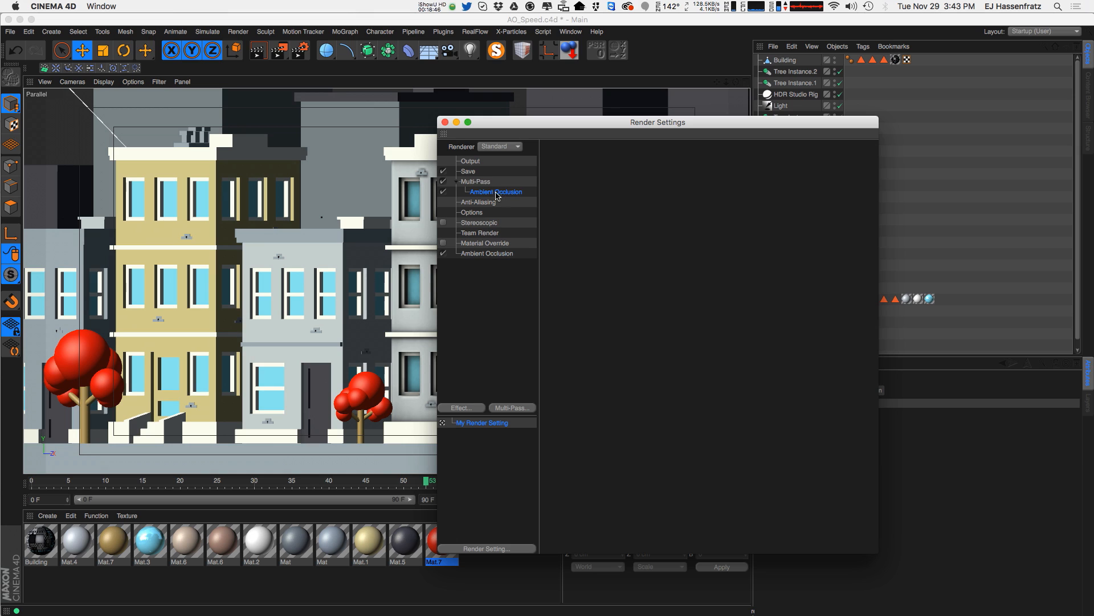
click(478, 182)
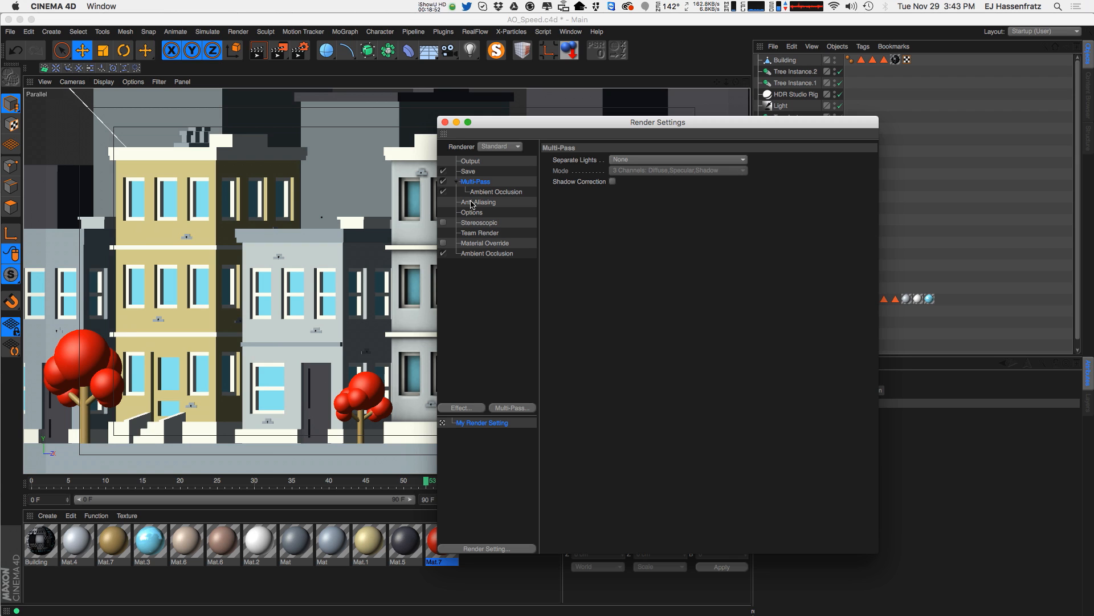
click(486, 254)
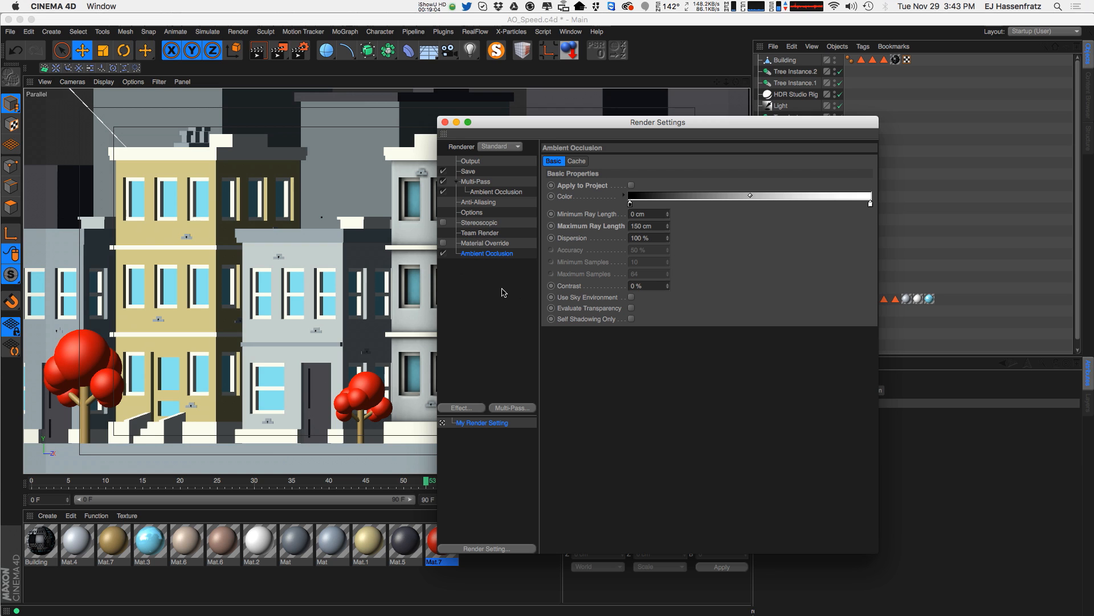
Turn on the Diffusion channel of the Mat.1 material, inspect its Ambient Occlusion texture, and close the Material Editor.
double_click(369, 540)
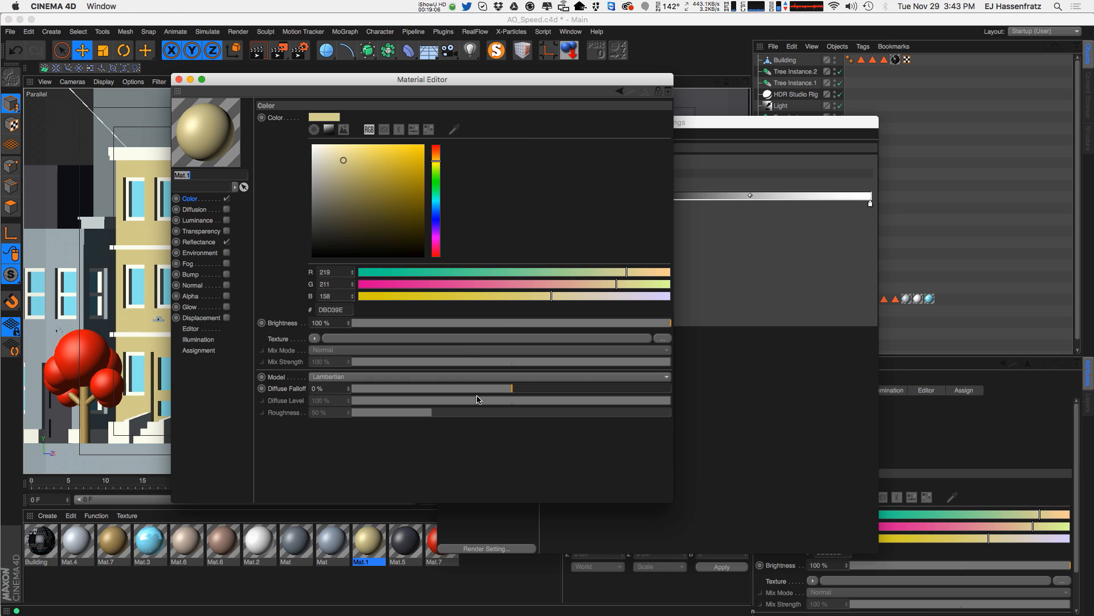
click(222, 211)
click(227, 209)
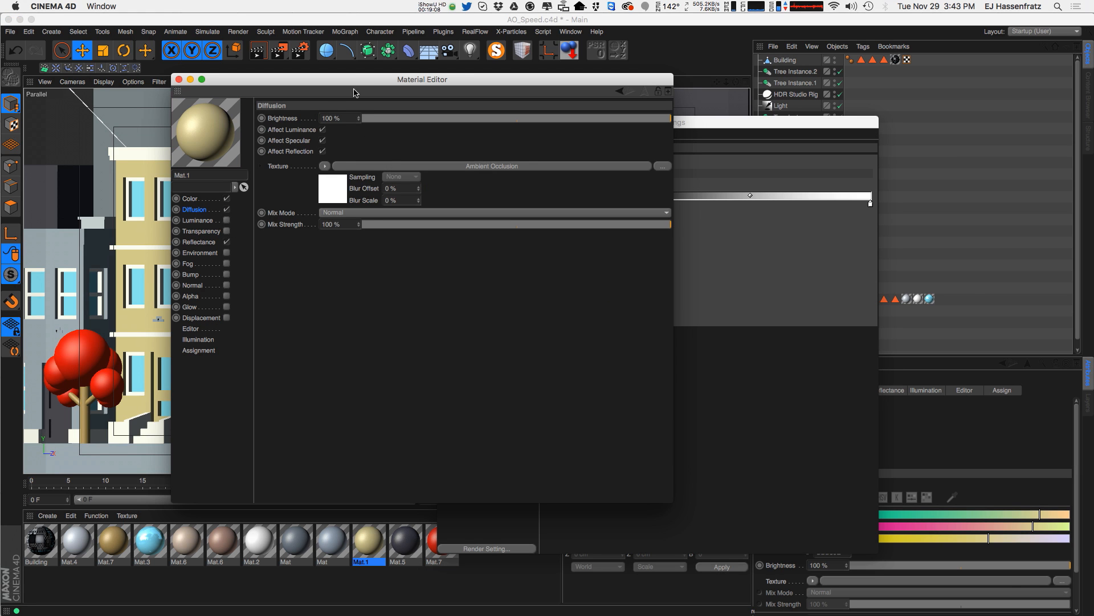
drag(353, 92, 720, 113)
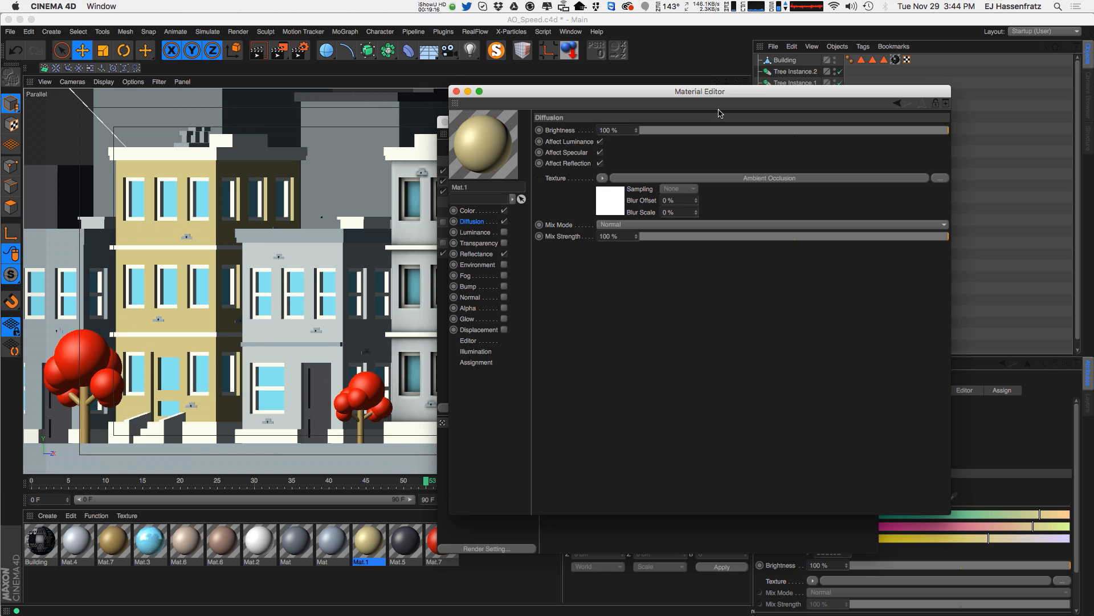
click(456, 91)
Close the Render Settings and select the baked Building in the scene.
click(445, 122)
click(511, 231)
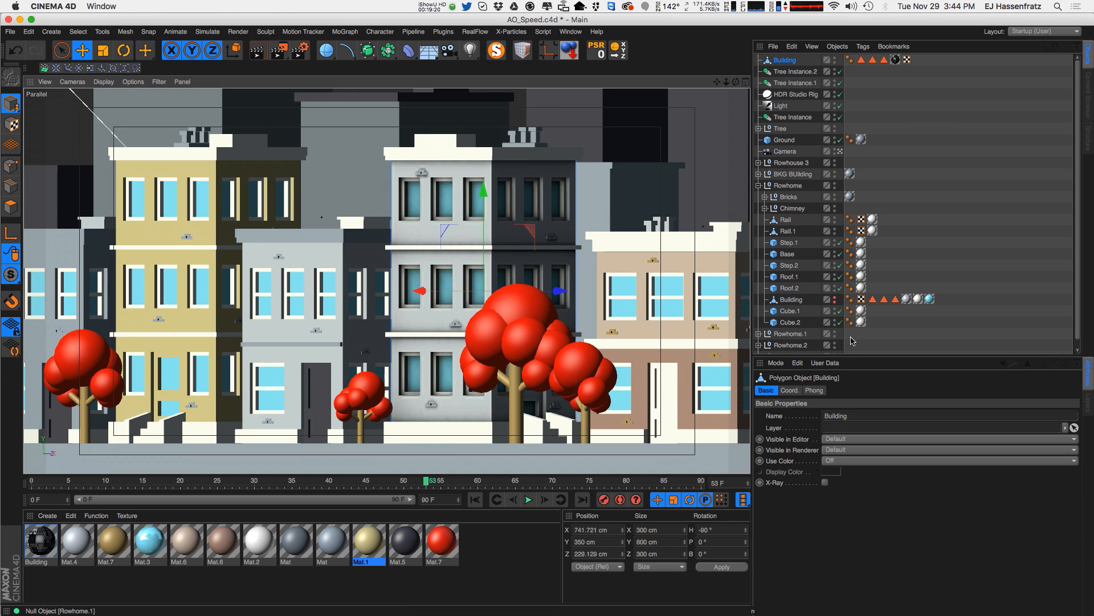
click(837, 46)
key(Escape)
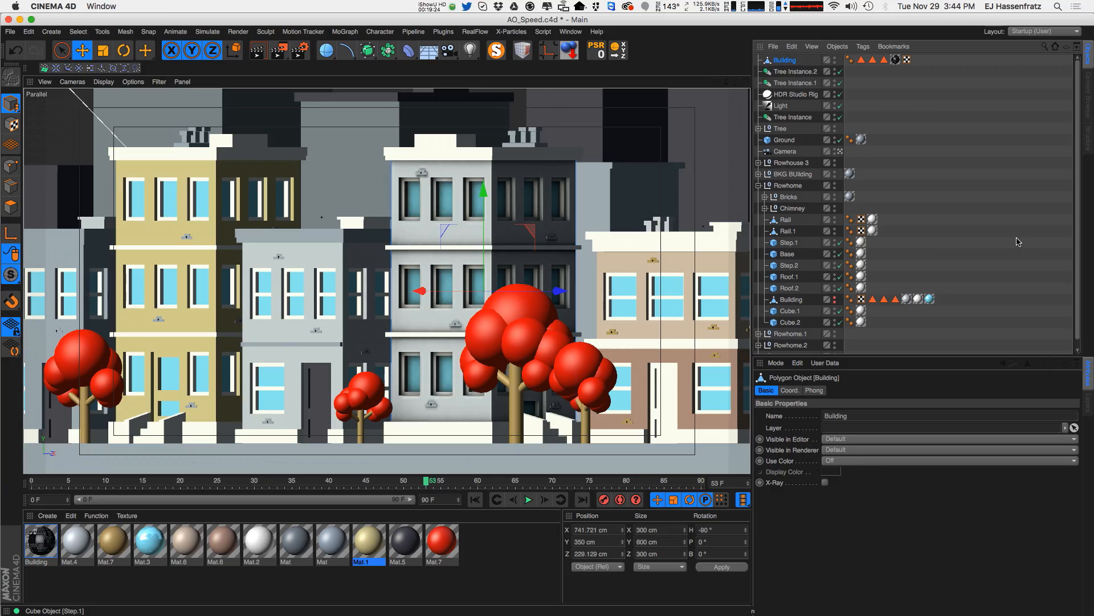